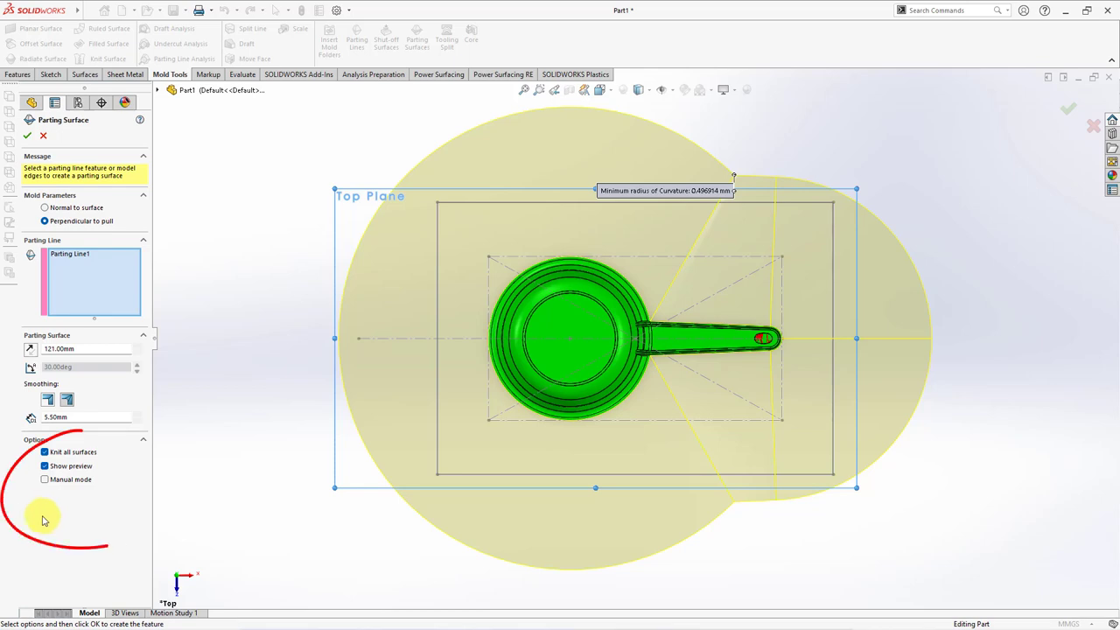
Switch the parting surface to Manual mode and pull one preview corner outward to the right
left_click(44, 480)
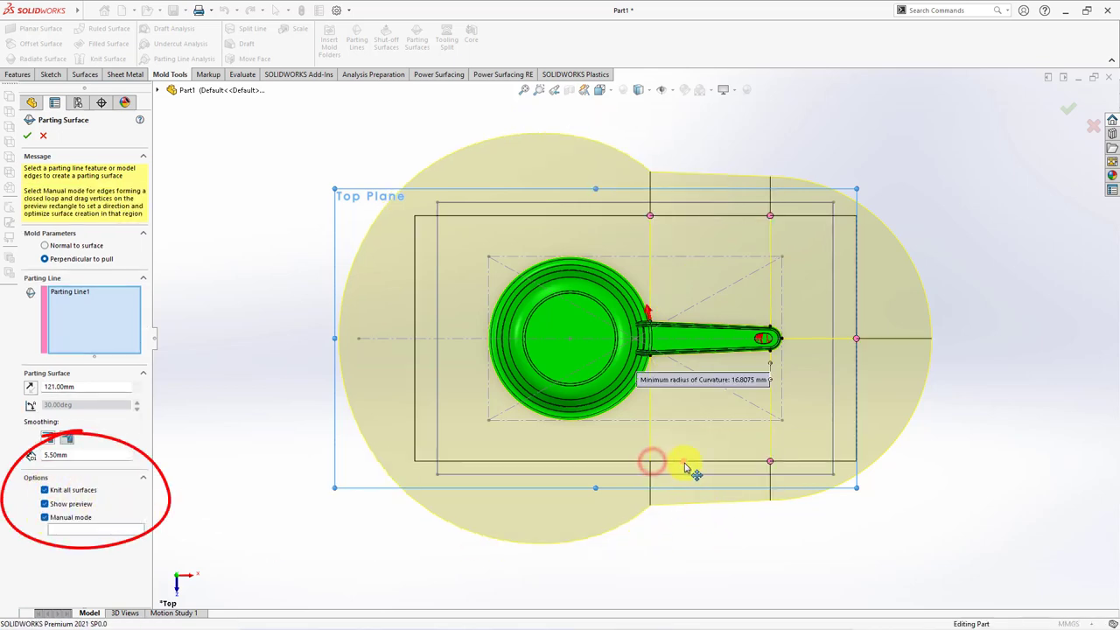
left_click_drag(649, 461, 685, 464)
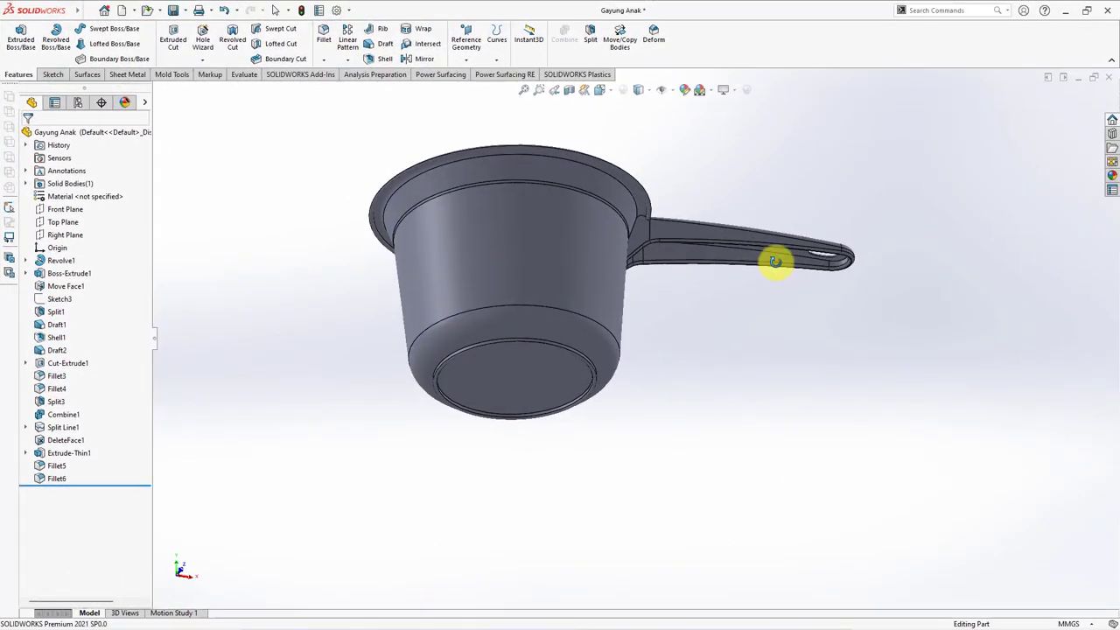
Create a new blank part
middle_click_drag(775, 261, 775, 414)
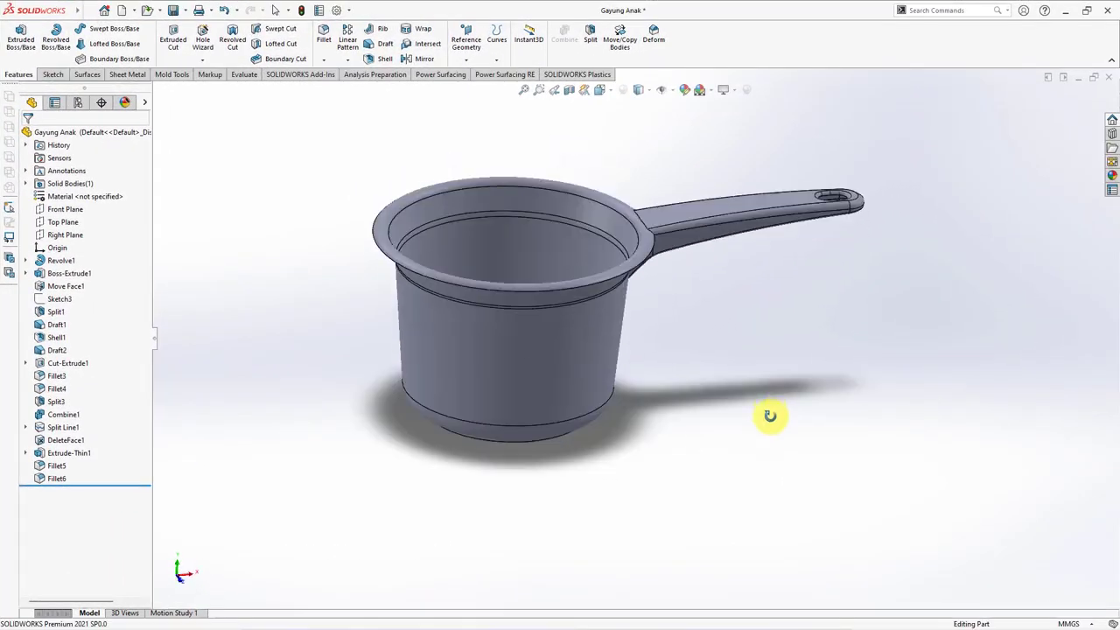
left_click(134, 10)
left_click(144, 25)
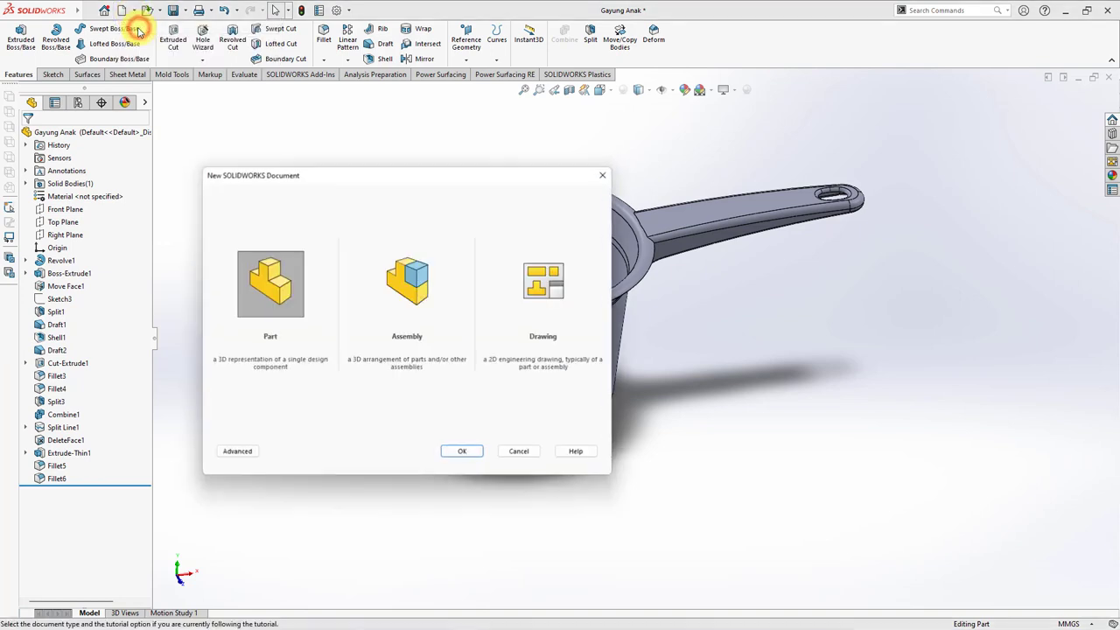
left_click(464, 451)
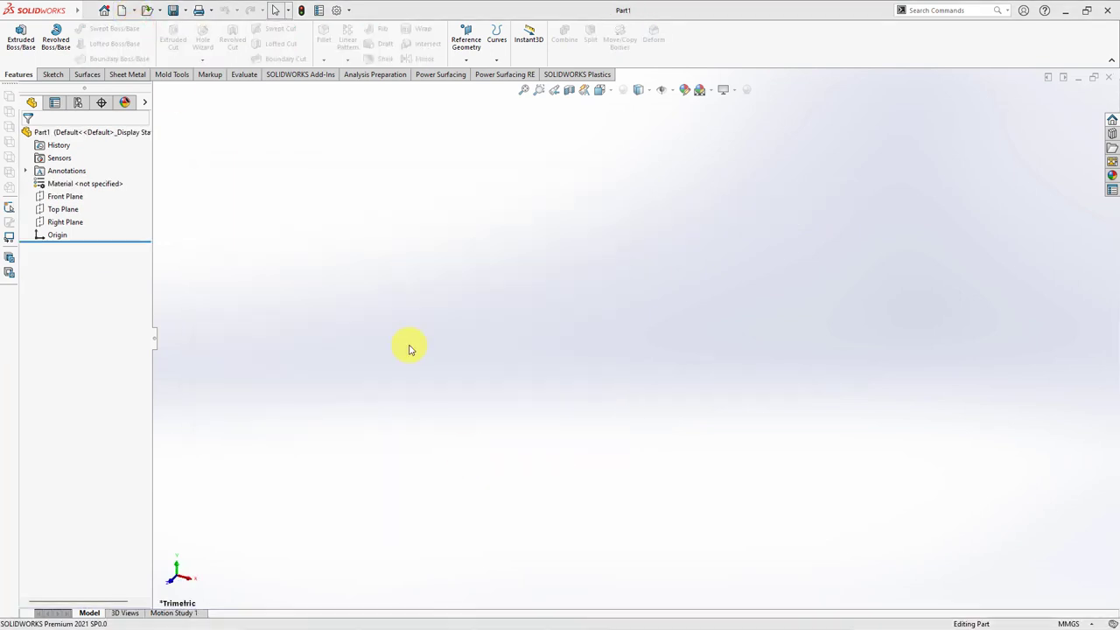
mouse_move(35, 11)
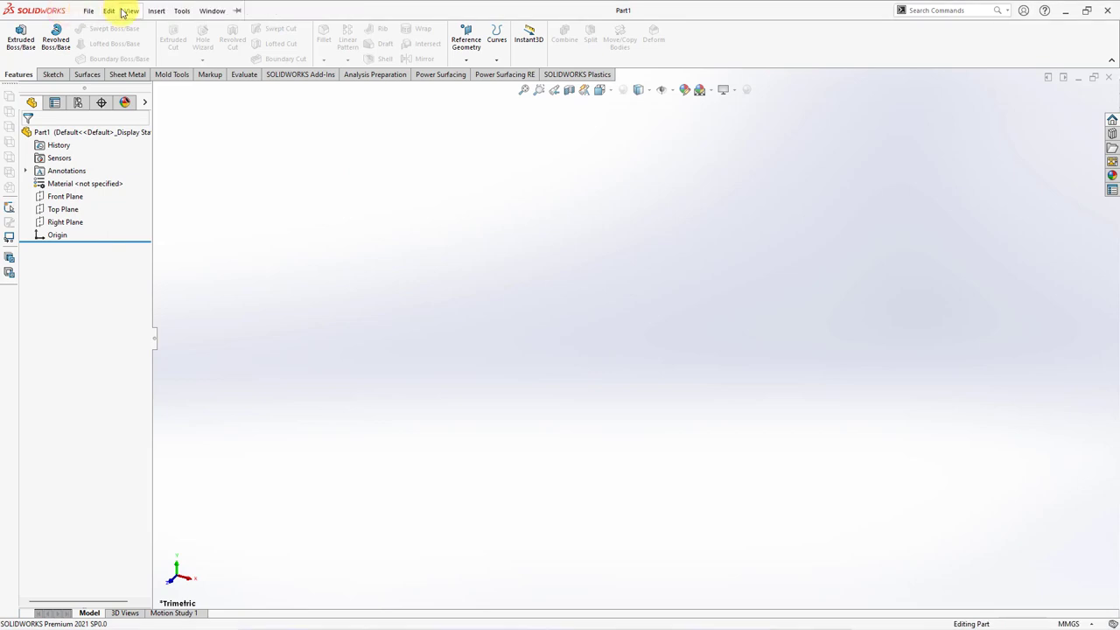
Insert the Gayung Anak part into the new part, rotated 180° about X
left_click(156, 10)
left_click(223, 305)
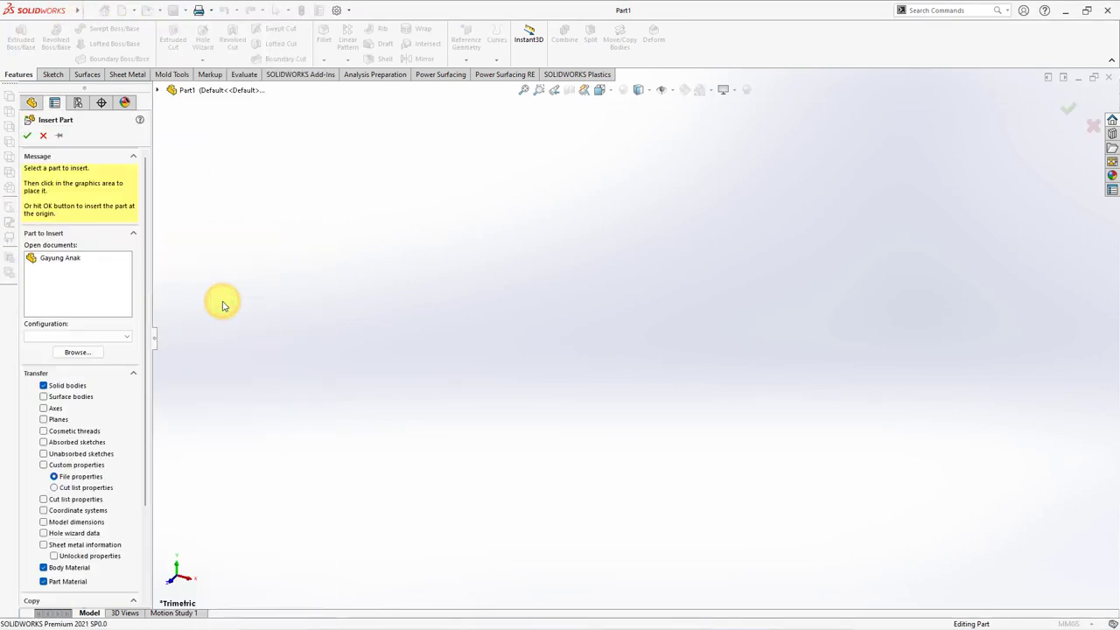
left_click(59, 258)
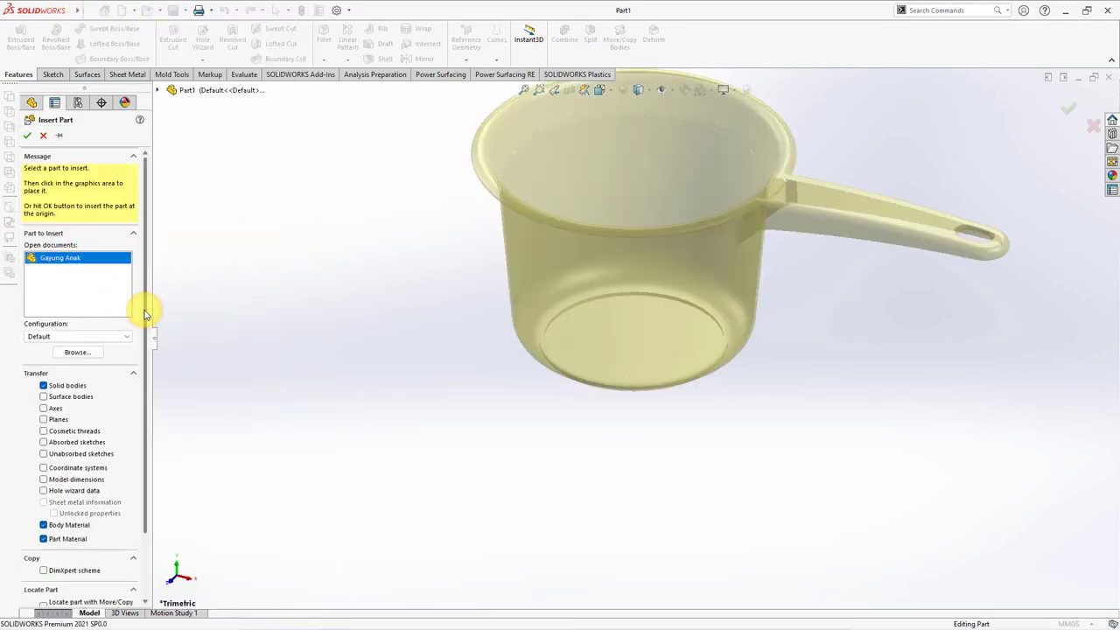
scroll(145, 338, "down", 3)
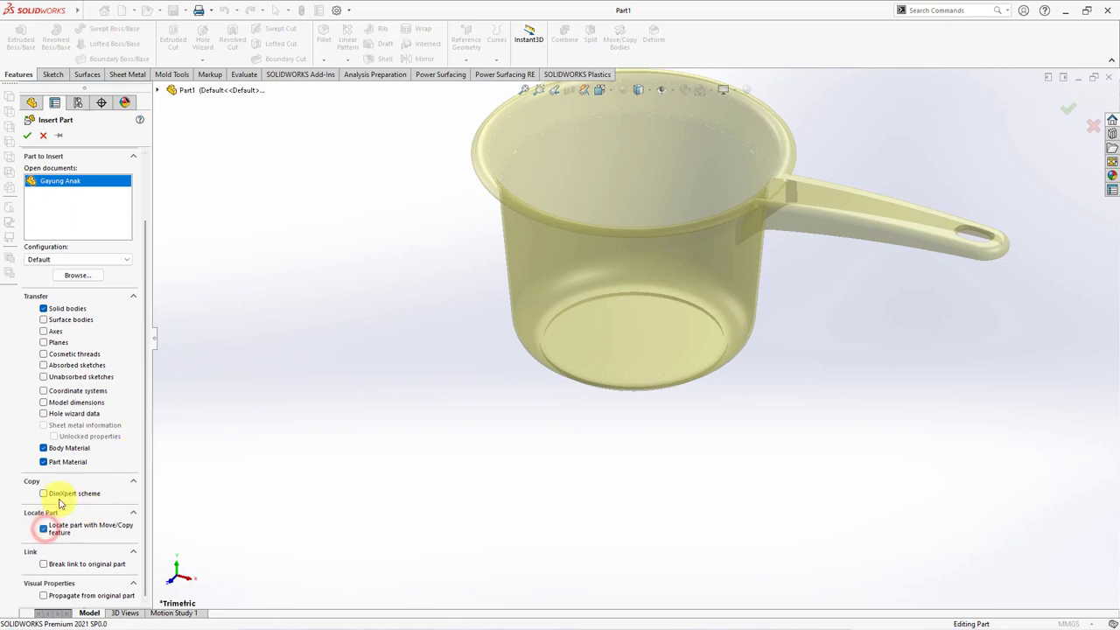
left_click(28, 136)
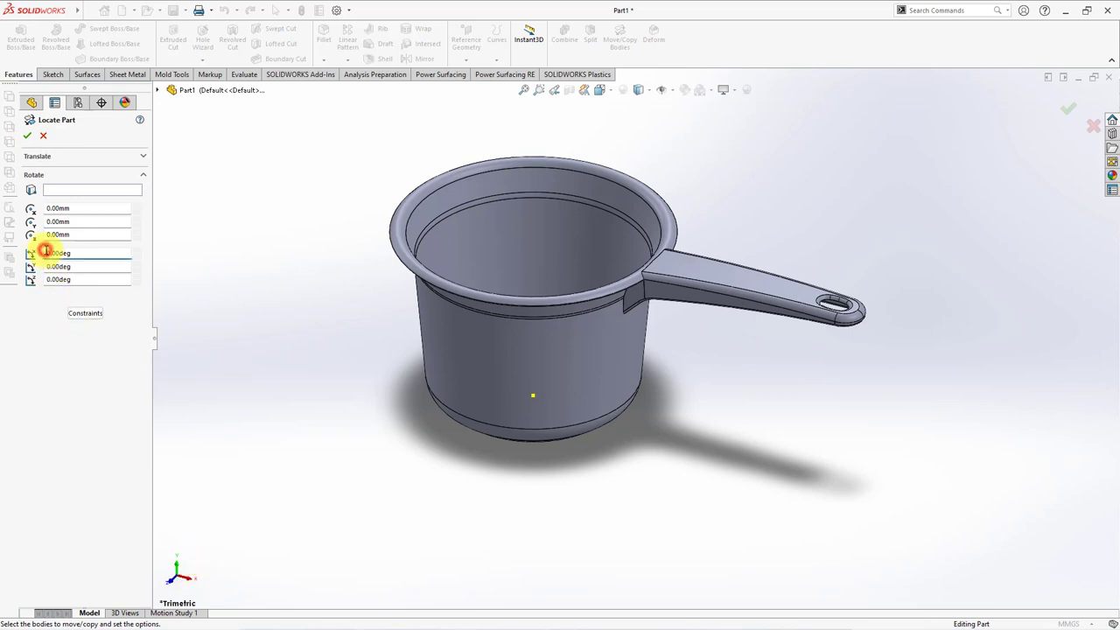
type("180")
key("Tab")
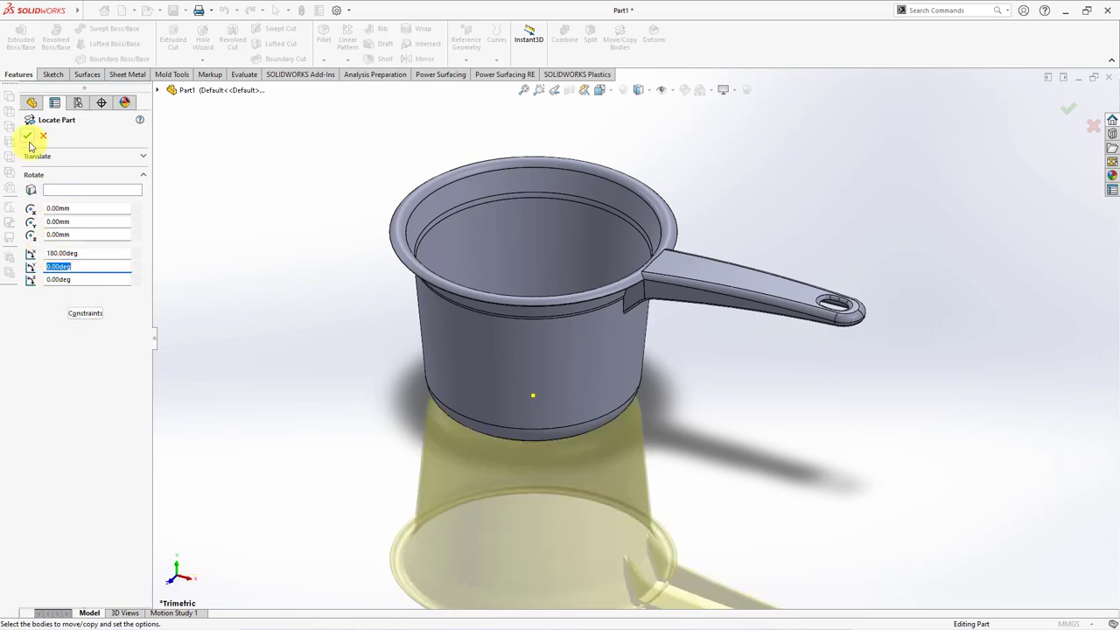
left_click(29, 138)
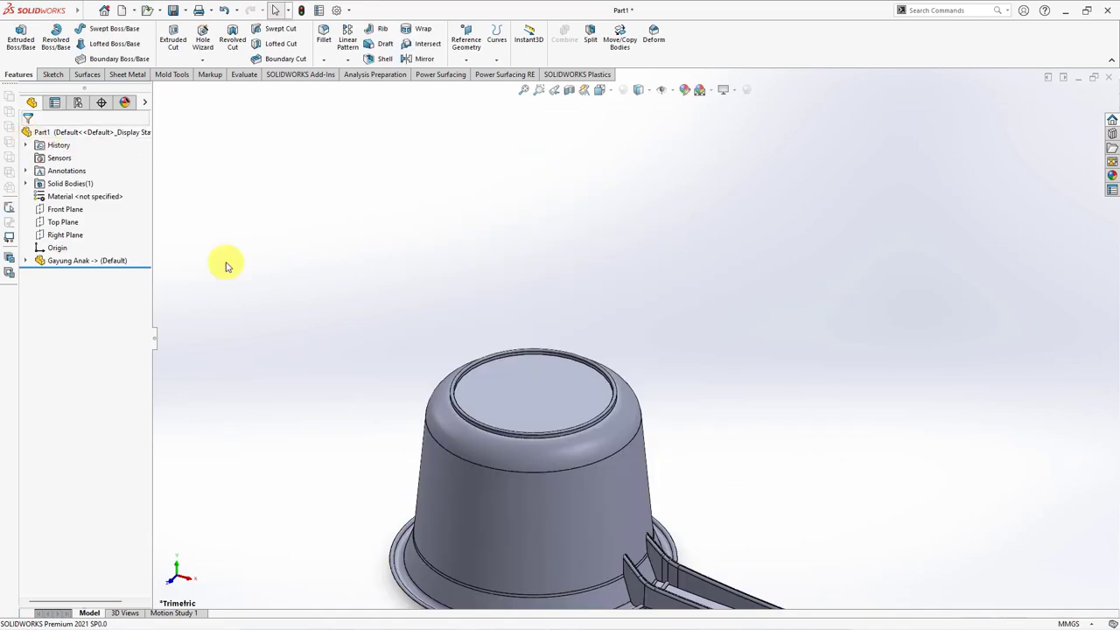
Start a constraint-based Move/Copy Bodies and select the dipper's bottom rim edge
scroll(686, 517, "up", 3)
scroll(648, 494, "down", 3)
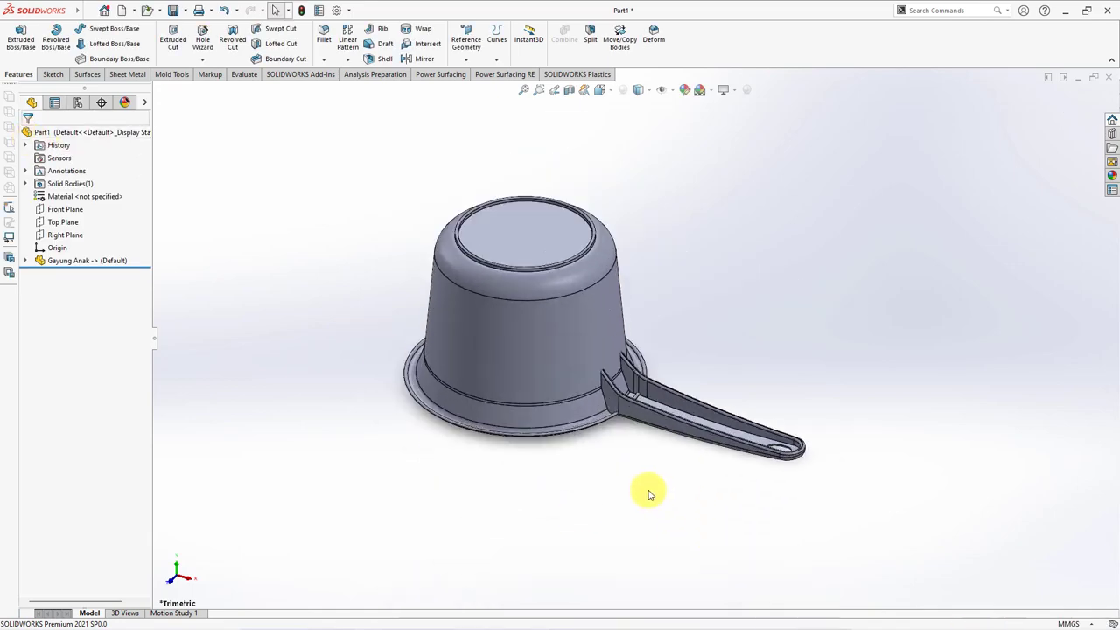
left_click(619, 35)
left_click(535, 284)
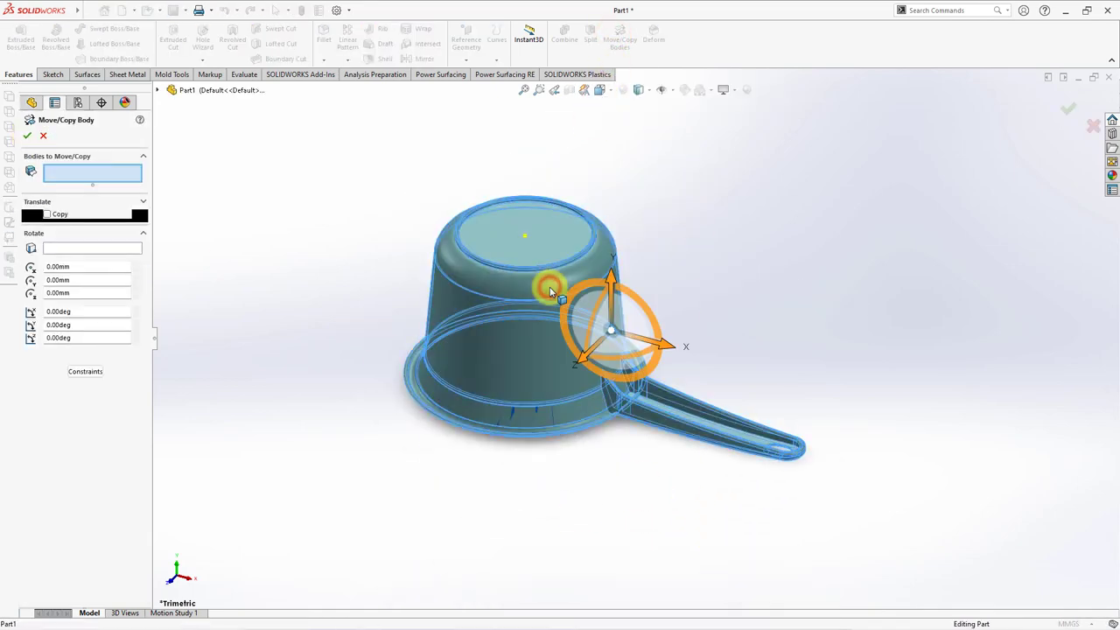
left_click(85, 372)
scroll(379, 455, "down", 5)
mouse_move(450, 382)
middle_mouse_down()
mouse_move(452, 336)
mouse_move(415, 289)
middle_mouse_up()
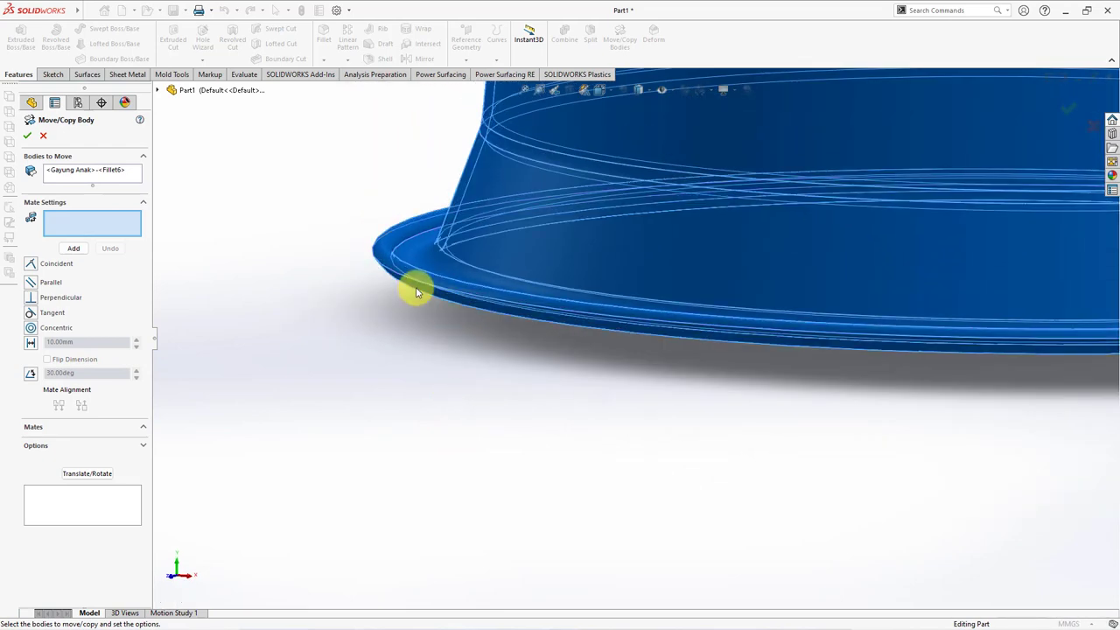
left_click(393, 270)
Mate the rim edge coincident with the Top Plane and confirm the move
scroll(393, 333, "up", 2)
scroll(393, 333, "up", 3)
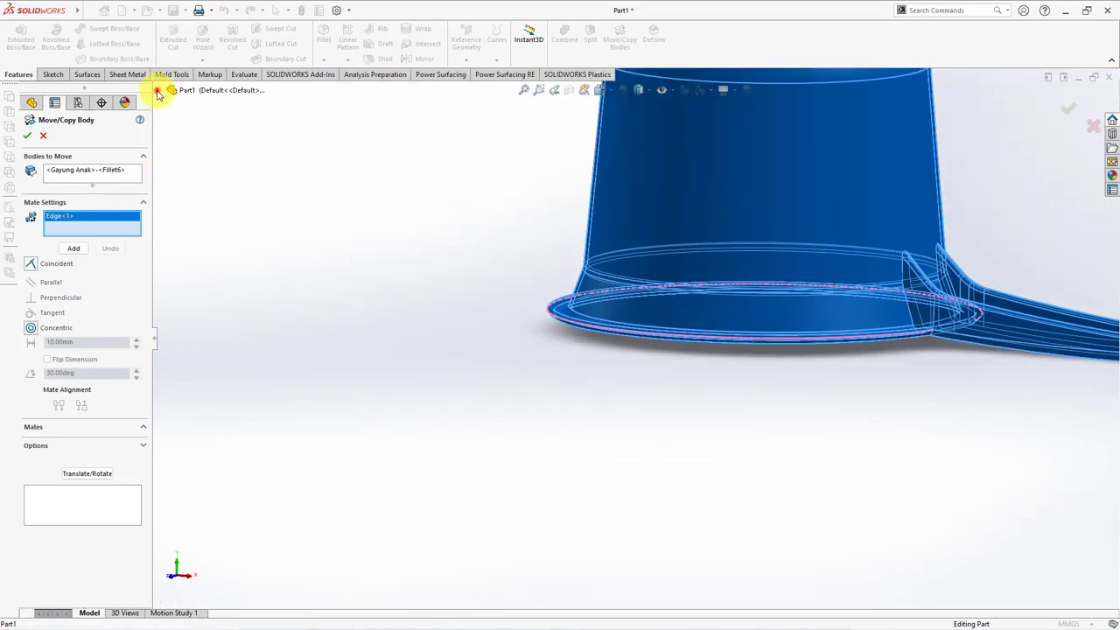
left_click(158, 91)
left_click(207, 179)
scroll(612, 306, "up", 2)
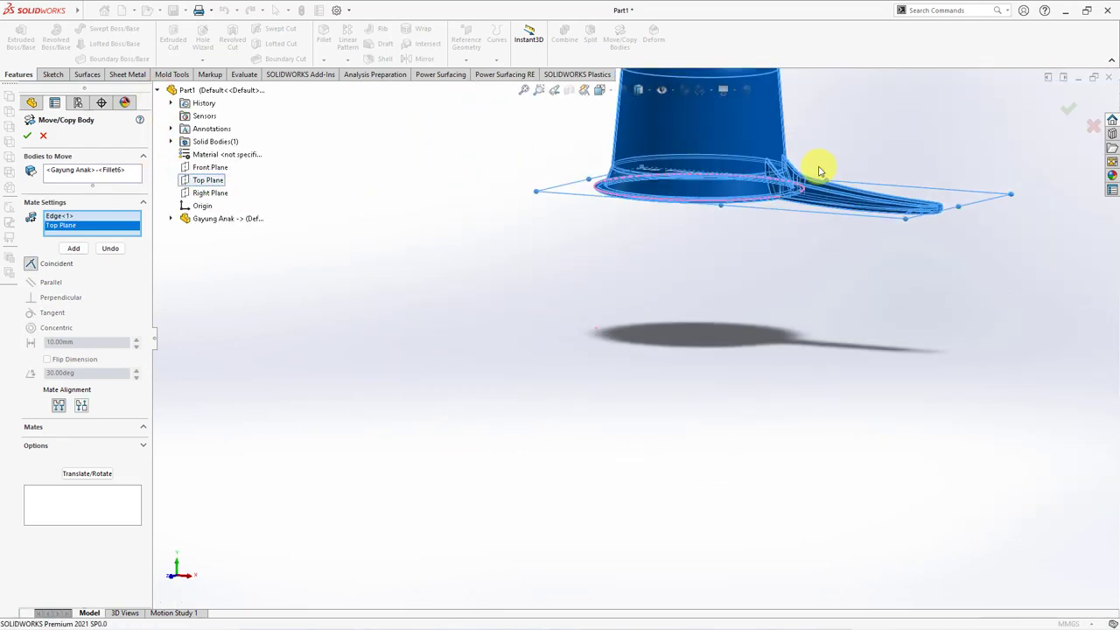
middle_click_drag(820, 172, 828, 282, "shift")
left_click(28, 137)
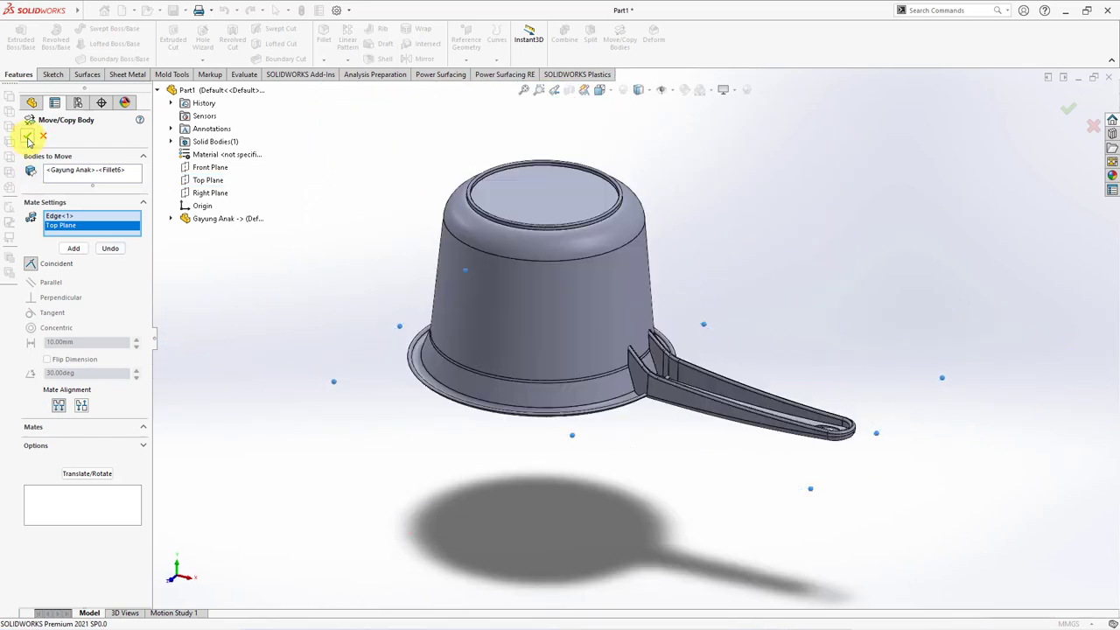
middle_click_drag(274, 306, 300, 298)
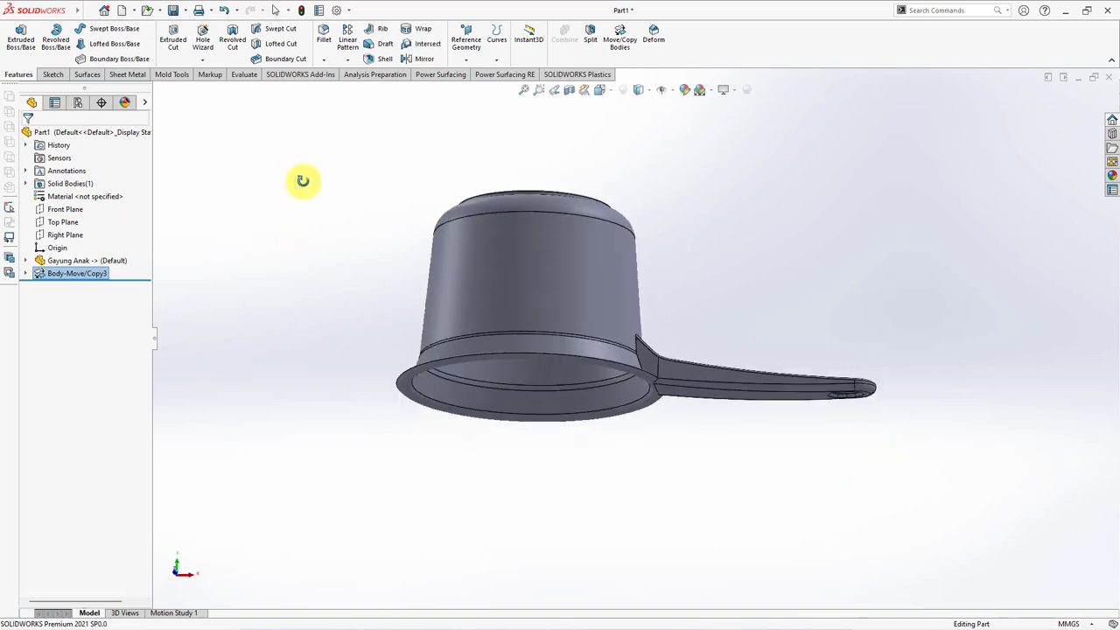
left_click(170, 73)
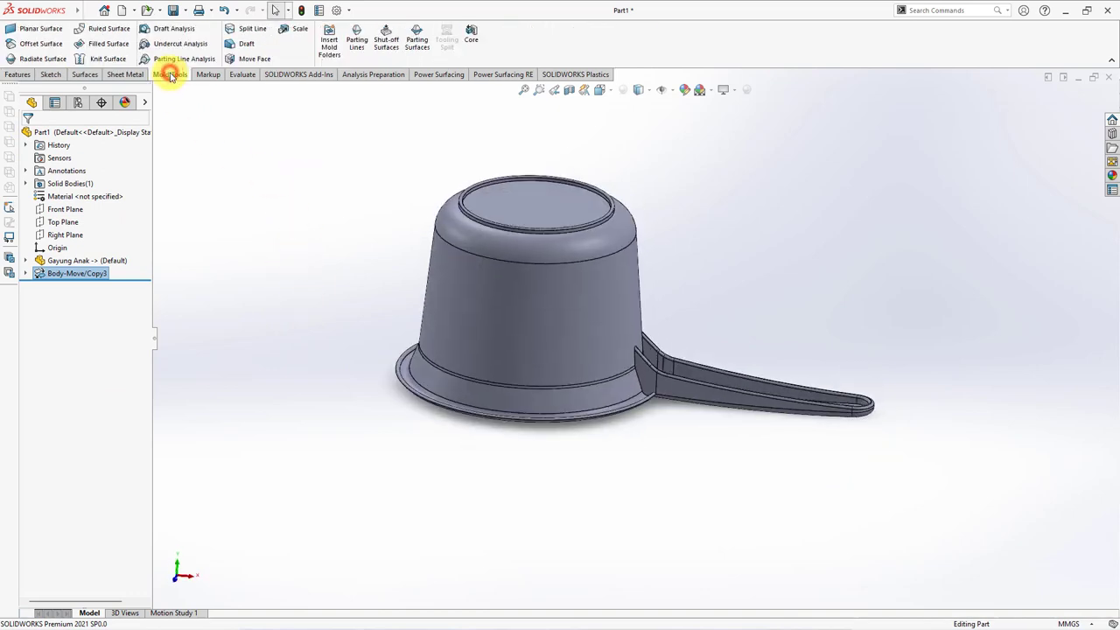
Apply a uniform Scale about the Origin with factor 1.018 to the dipper
left_click(288, 34)
left_click(88, 181)
left_click(84, 196)
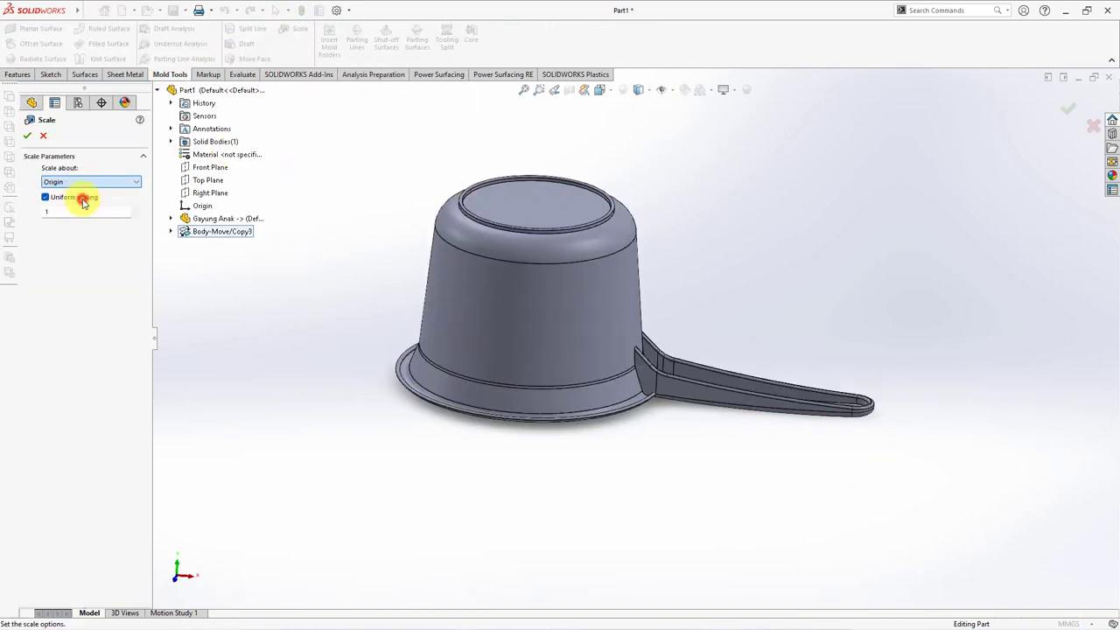
left_click(74, 210)
type(".018")
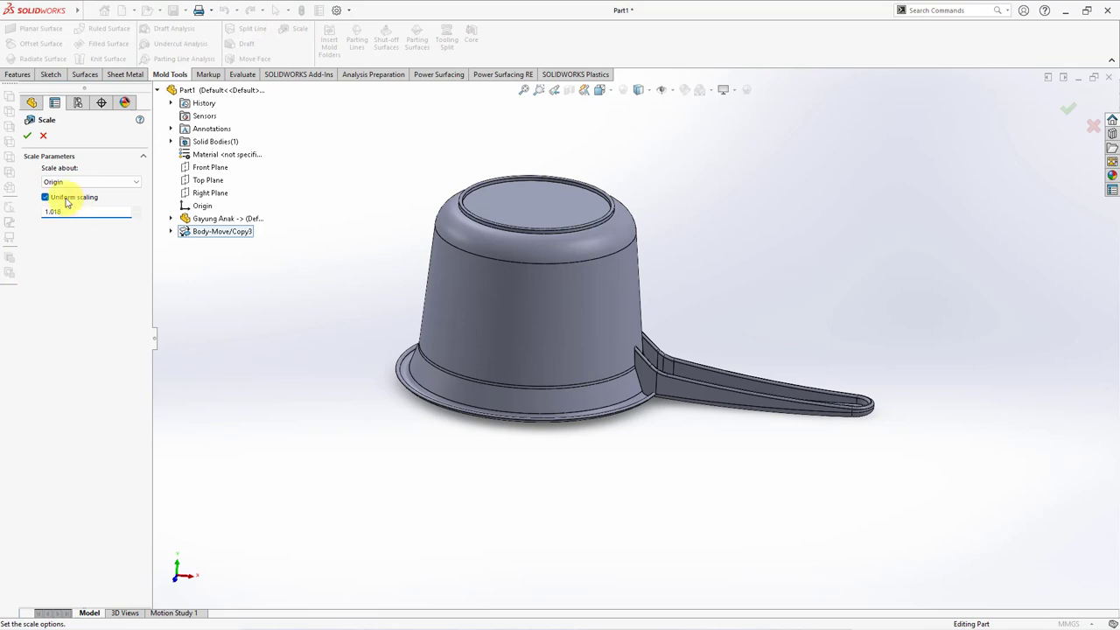
left_click(28, 137)
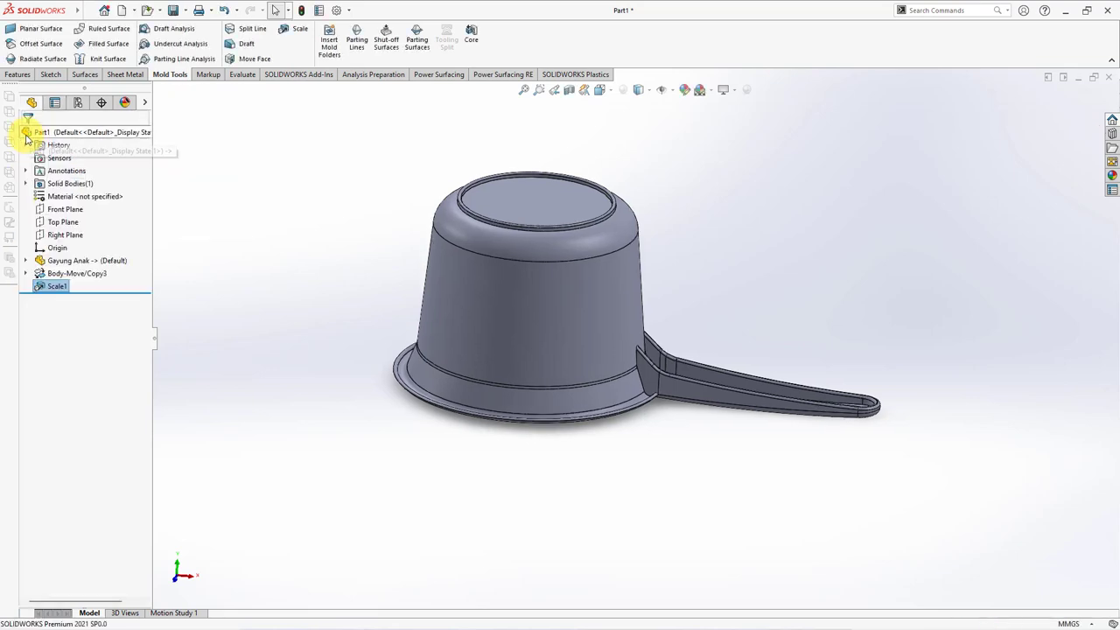
middle_click_drag(305, 267, 309, 291)
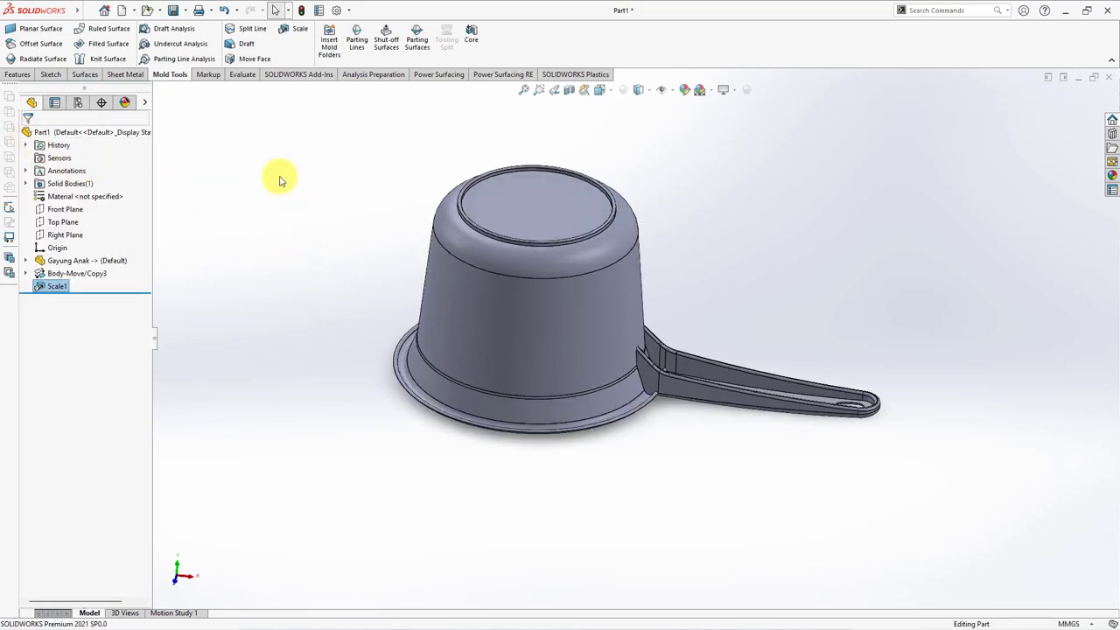
Start Parting Lines with the Top Plane as pull direction and run draft analysis at 1°
left_click(357, 42)
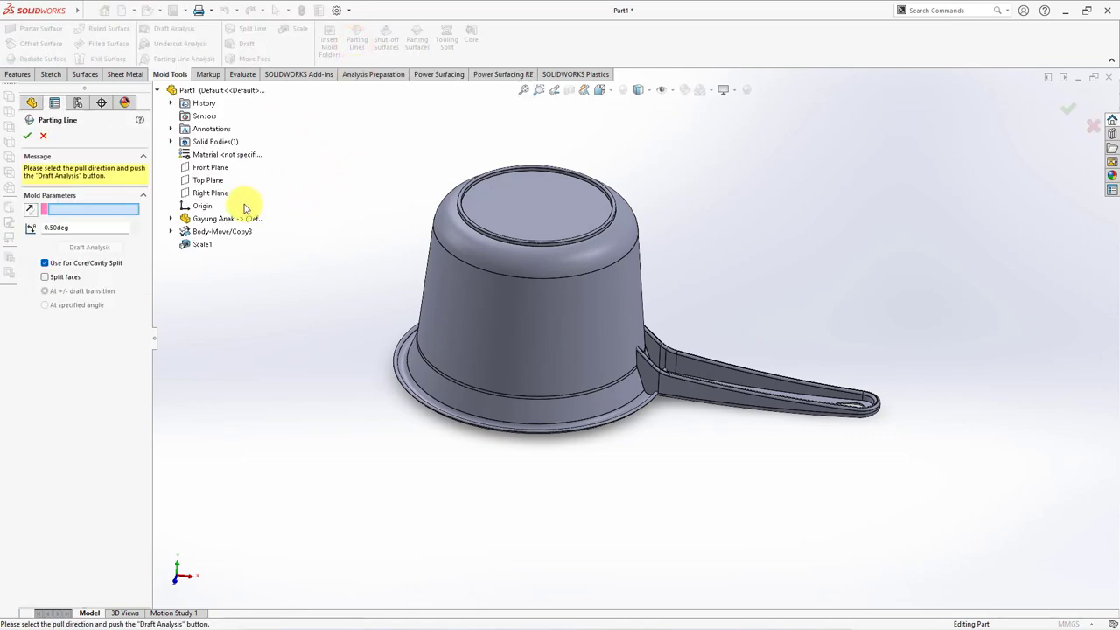
left_click(207, 180)
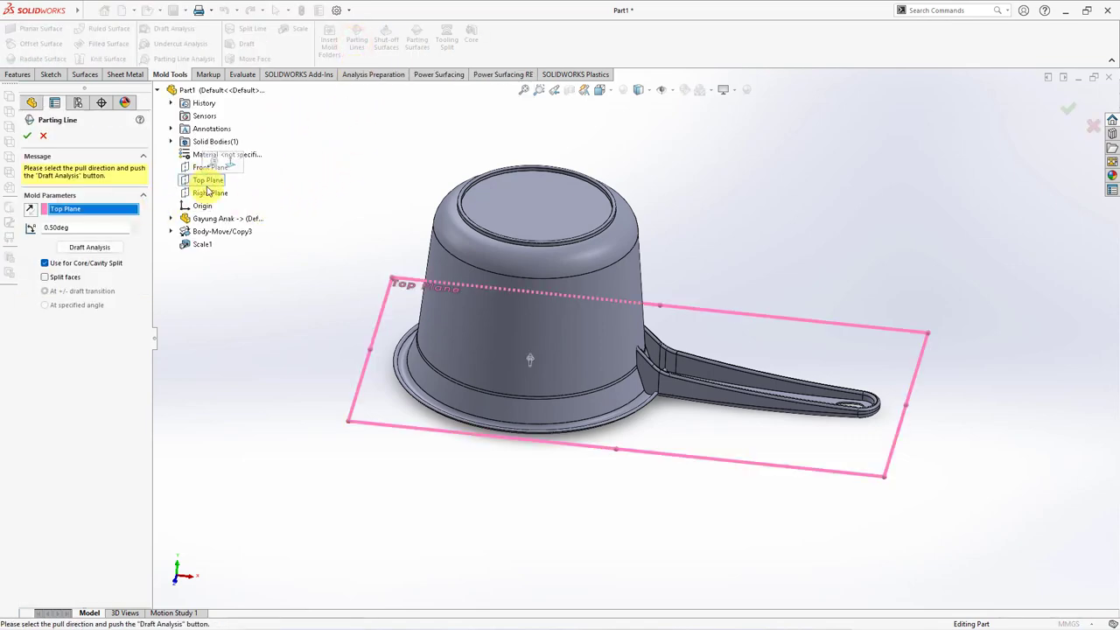
left_click(89, 248)
middle_click_drag(353, 158, 313, 450)
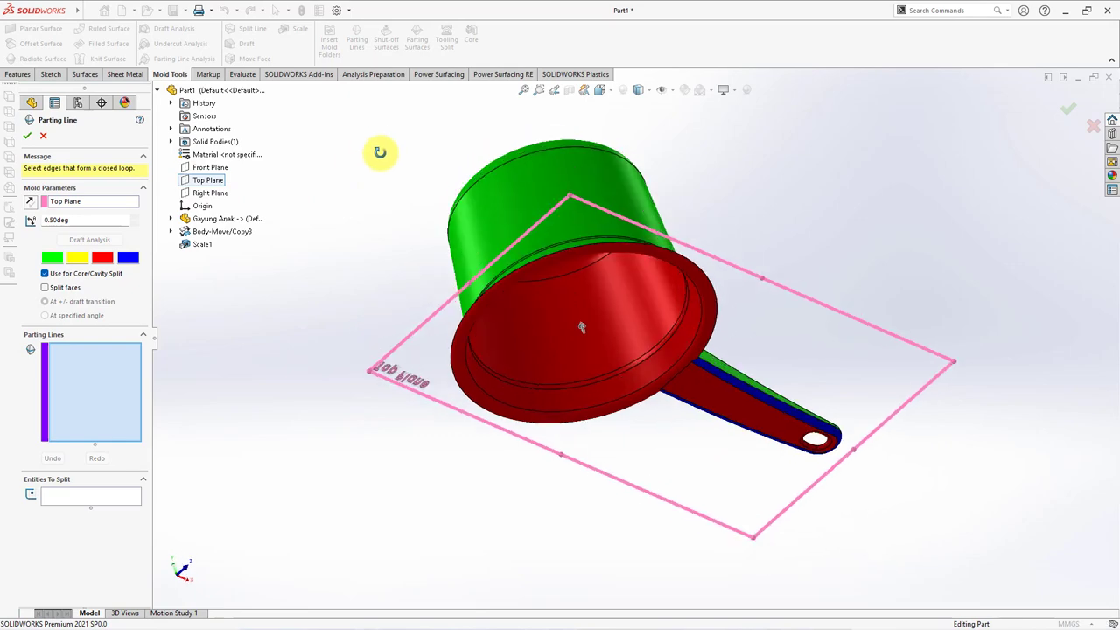
type("1")
key("Return")
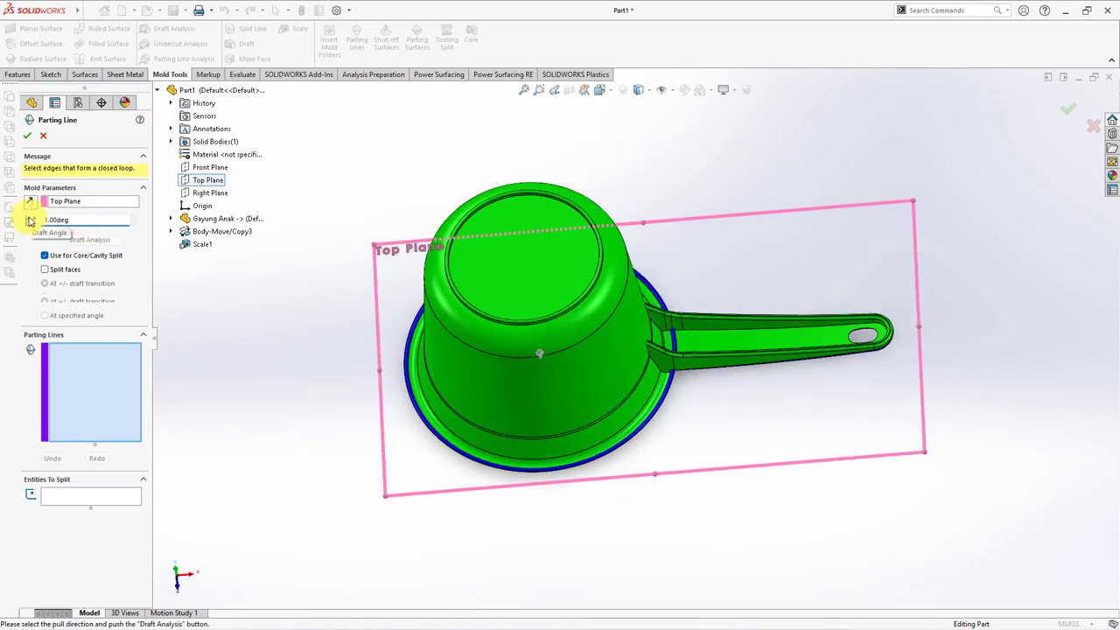
left_click(80, 240)
mouse_move(257, 324)
middle_mouse_down()
mouse_move(338, 417)
mouse_move(344, 290)
mouse_move(446, 316)
mouse_move(432, 376)
mouse_move(125, 418)
middle_mouse_up()
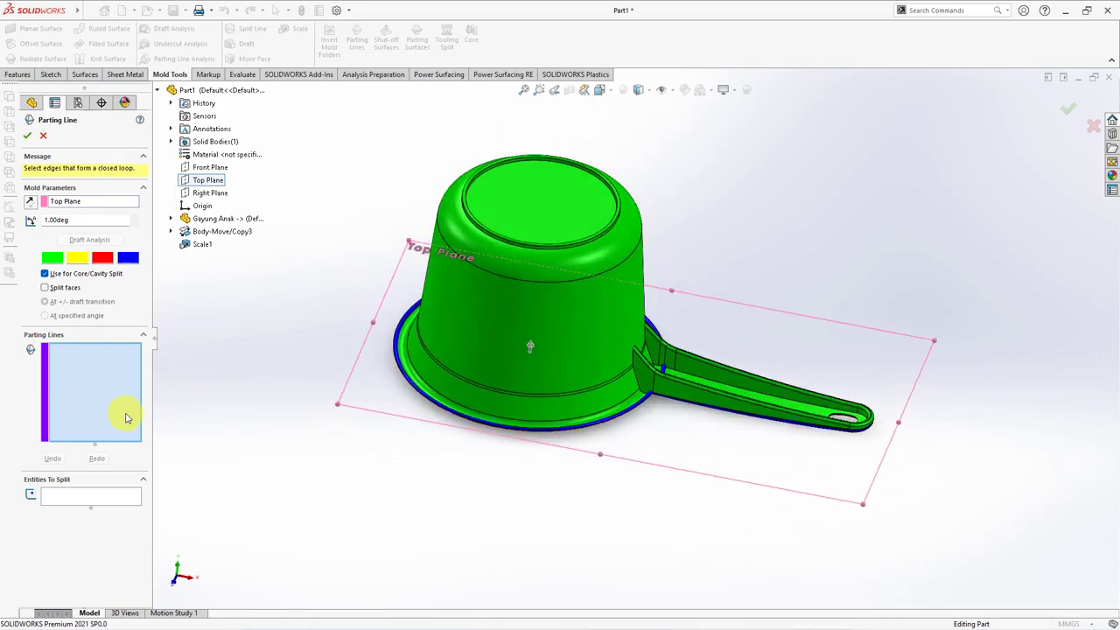
Select the bottom rim edge and its tangent chain, Edge<1> to Edge<5>, as the parting line
scroll(504, 444, "down", 5)
scroll(669, 376, "down", 2)
scroll(652, 358, "down", 2)
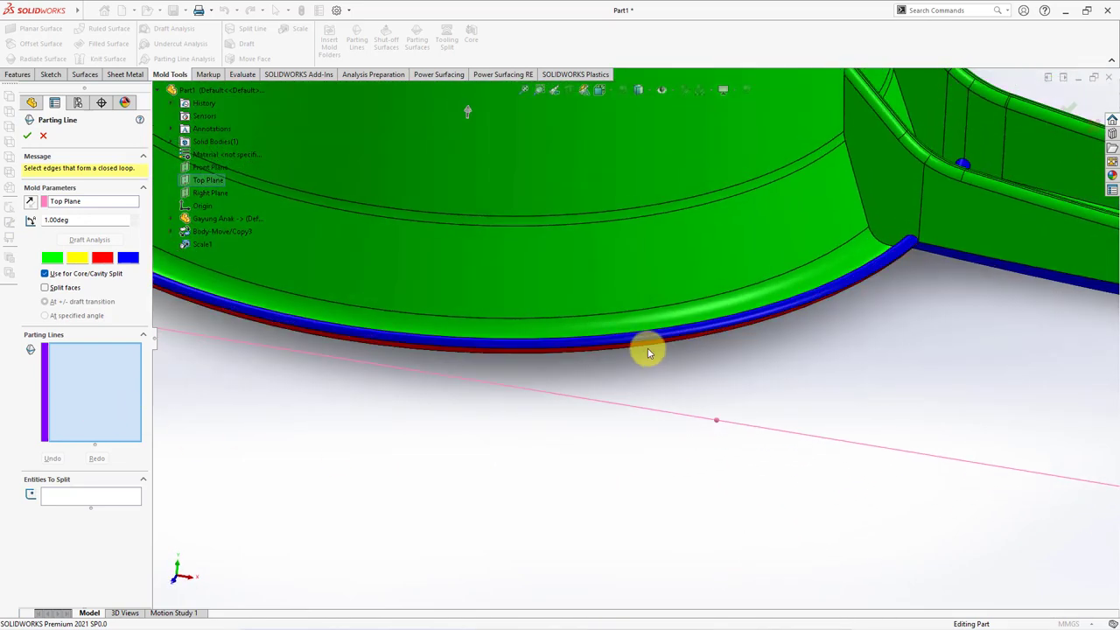
left_click(645, 347)
scroll(754, 292, "down", 2)
scroll(718, 295, "down", 2)
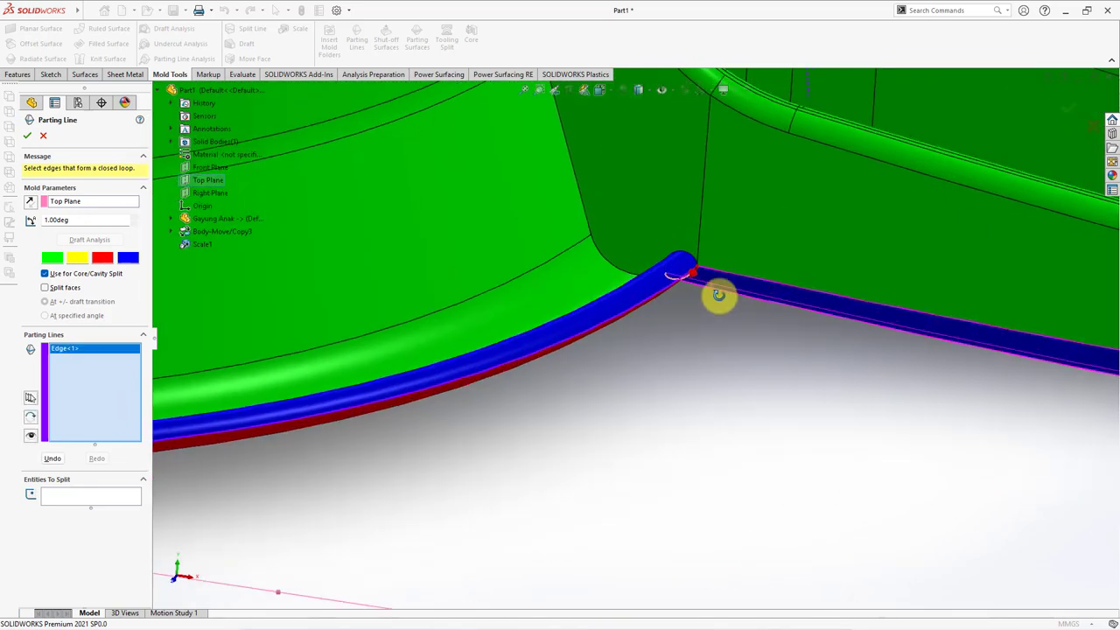
scroll(724, 246, "down", 1)
right_click(721, 266)
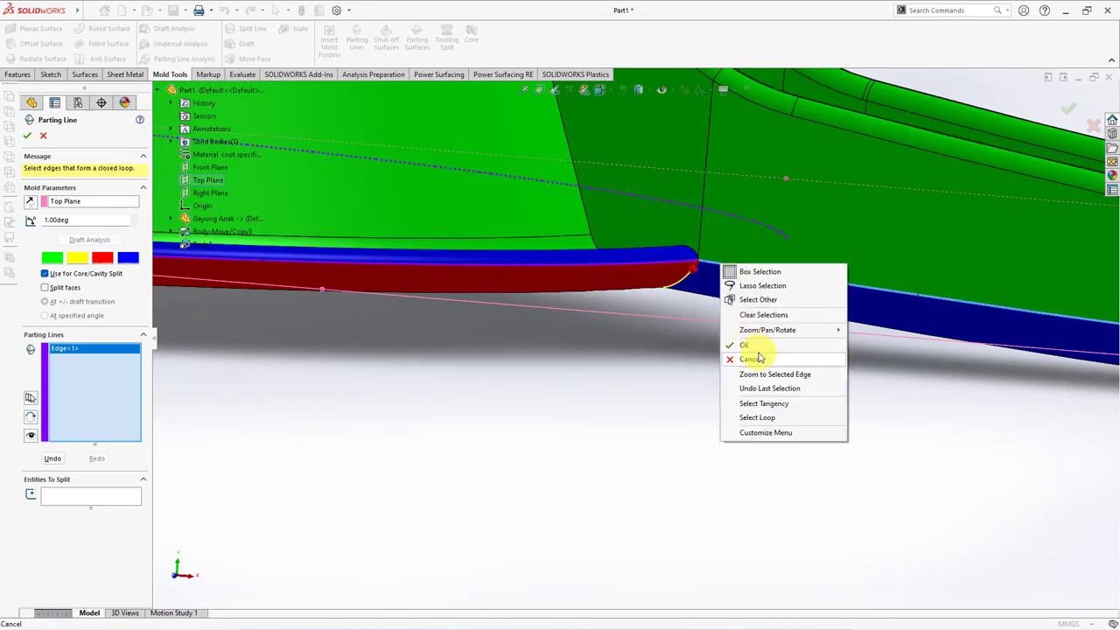
left_click(763, 399)
key("f")
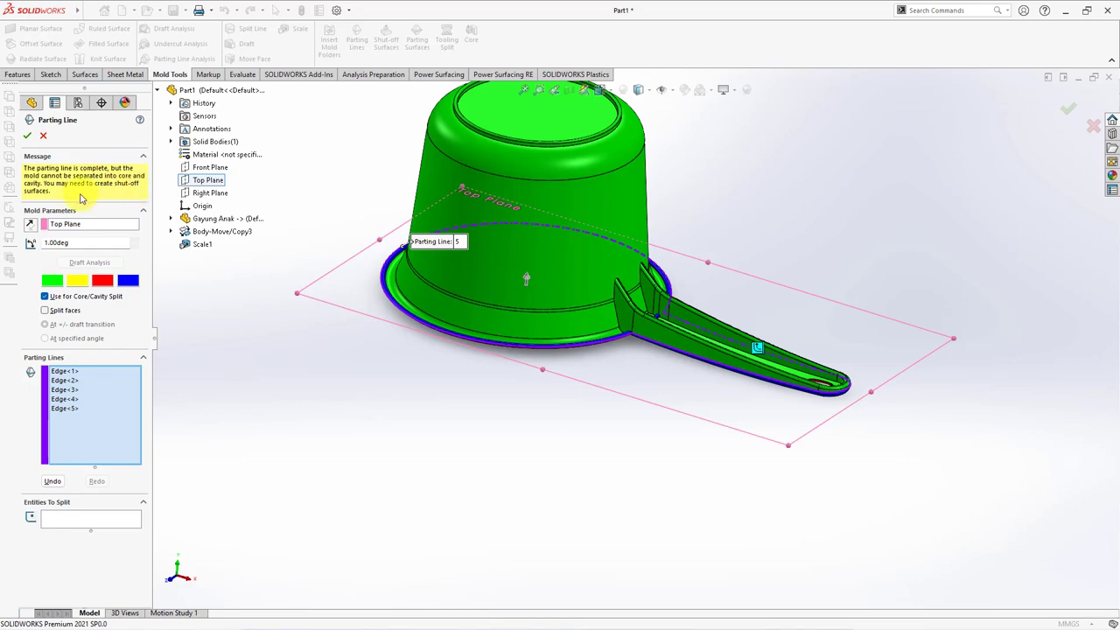
scroll(788, 402, "down", 3)
scroll(683, 331, "down", 2)
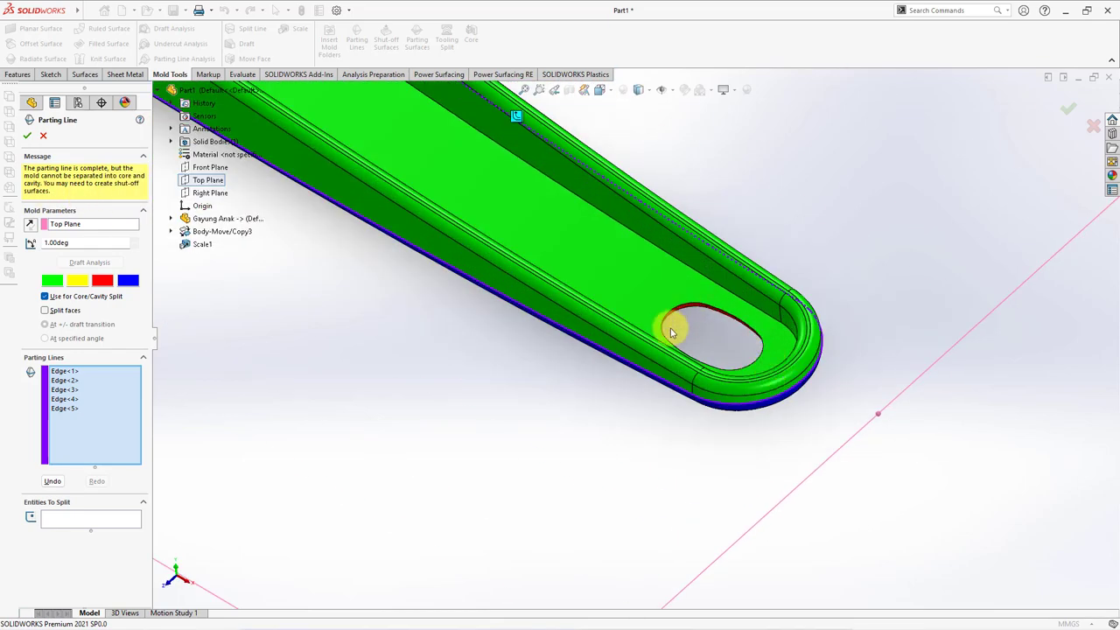
scroll(748, 349, "up", 5)
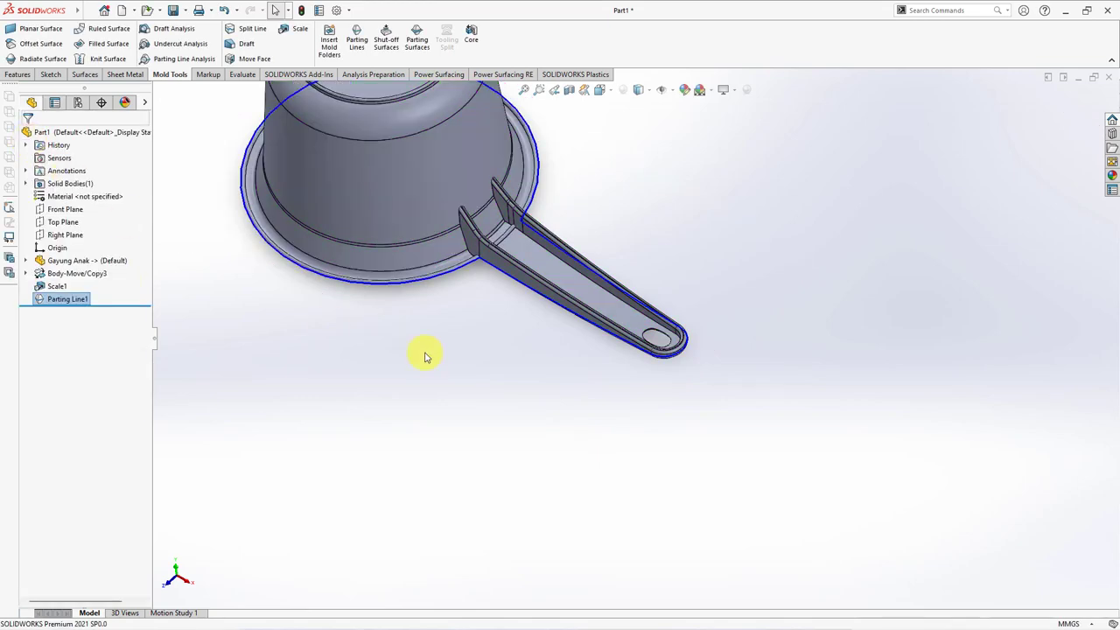
middle_click_drag(425, 356, 482, 513, "ctrl")
Start a Shut-off Surface and clear the automatically listed edges
left_click(386, 43)
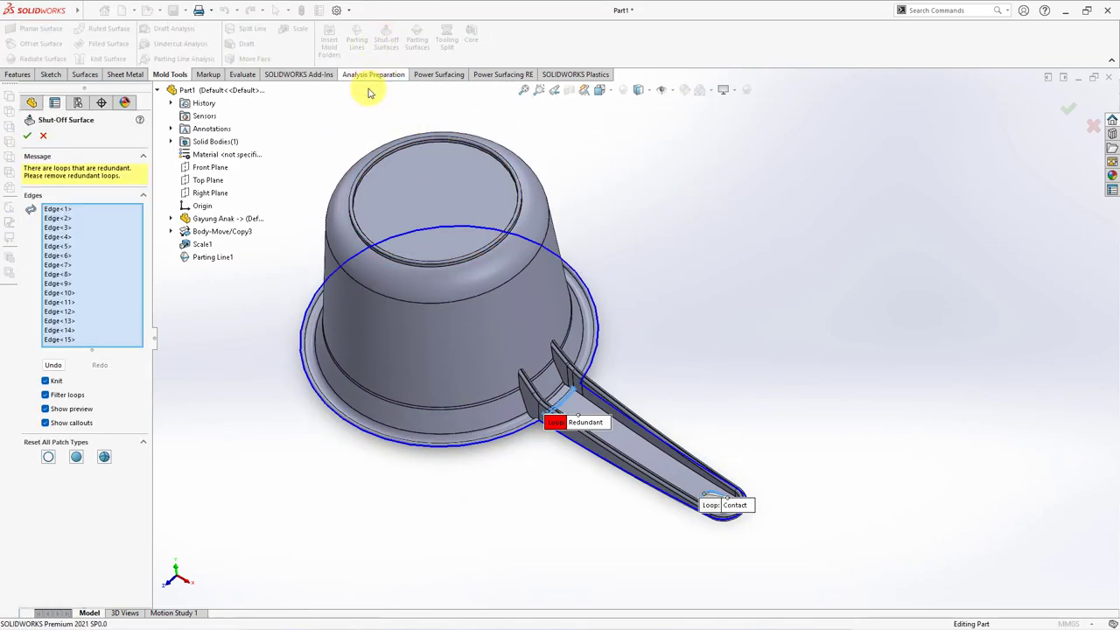
scroll(560, 385, "down", 5)
scroll(564, 374, "down", 1)
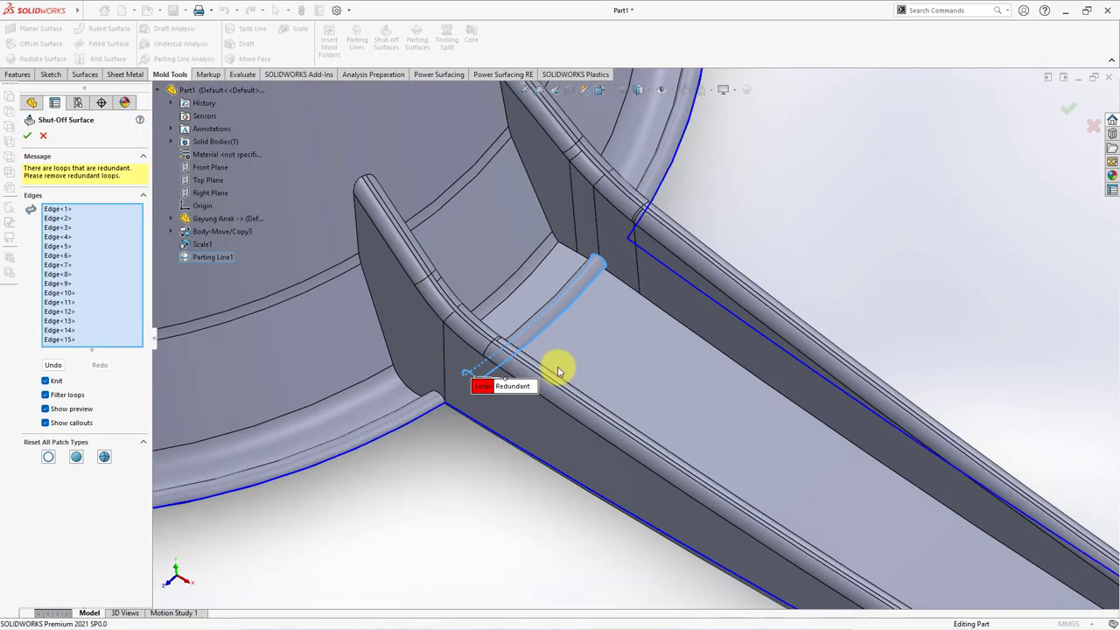
scroll(534, 370, "up", 2)
scroll(530, 370, "up", 1)
right_click(86, 278)
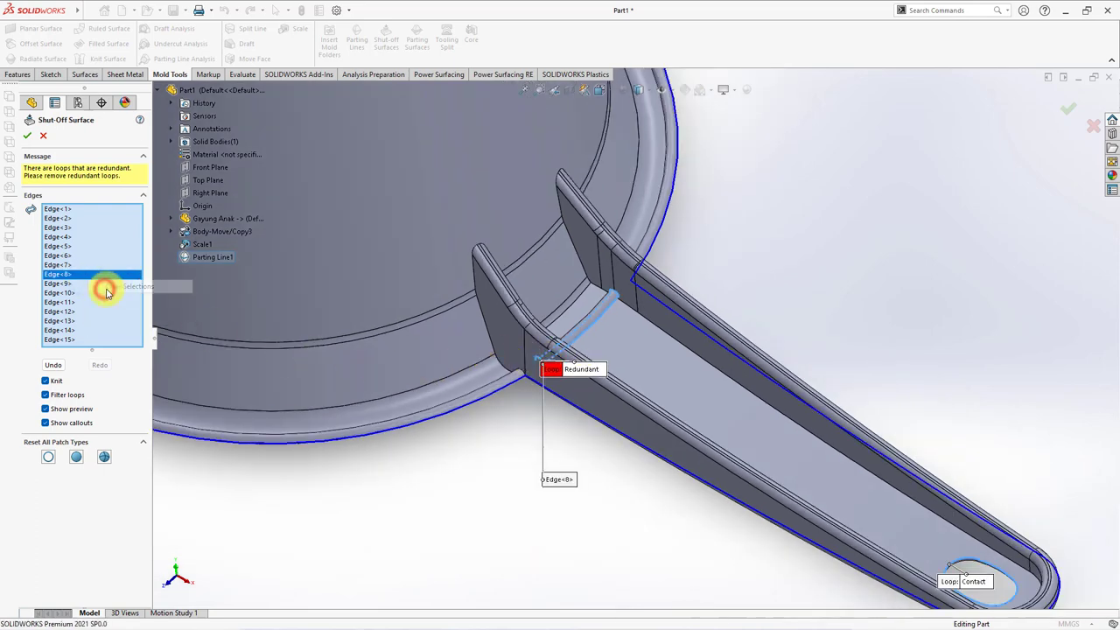
left_click(110, 286)
Patch the handle hole by selecting its edge, then confirm the shut-off surface
scroll(915, 521, "down", 4)
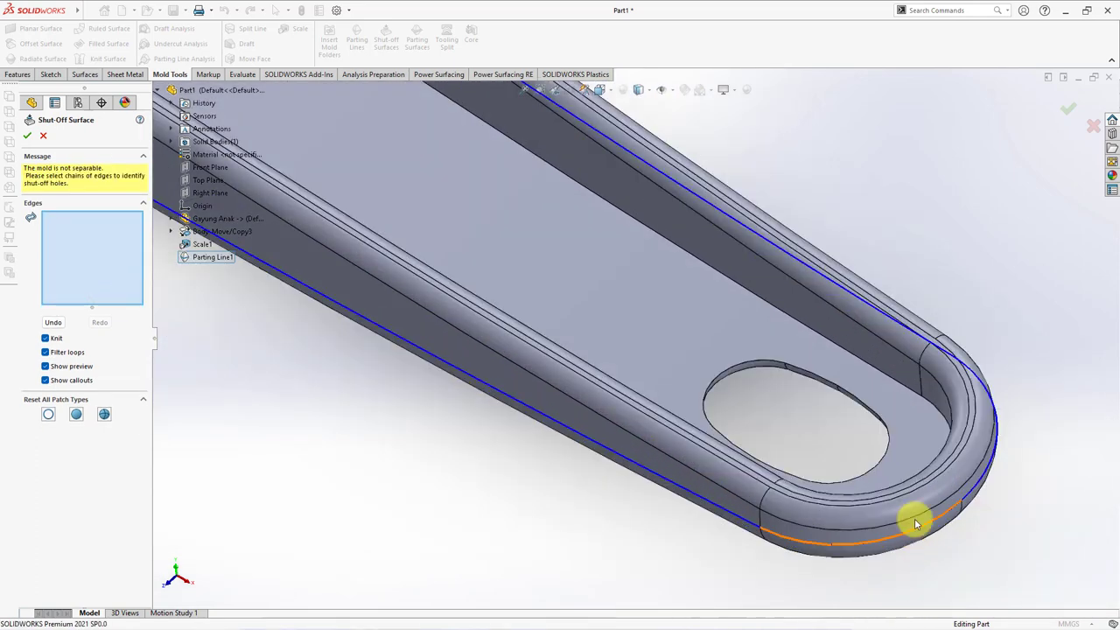
left_click(868, 411)
scroll(634, 350, "up", 3)
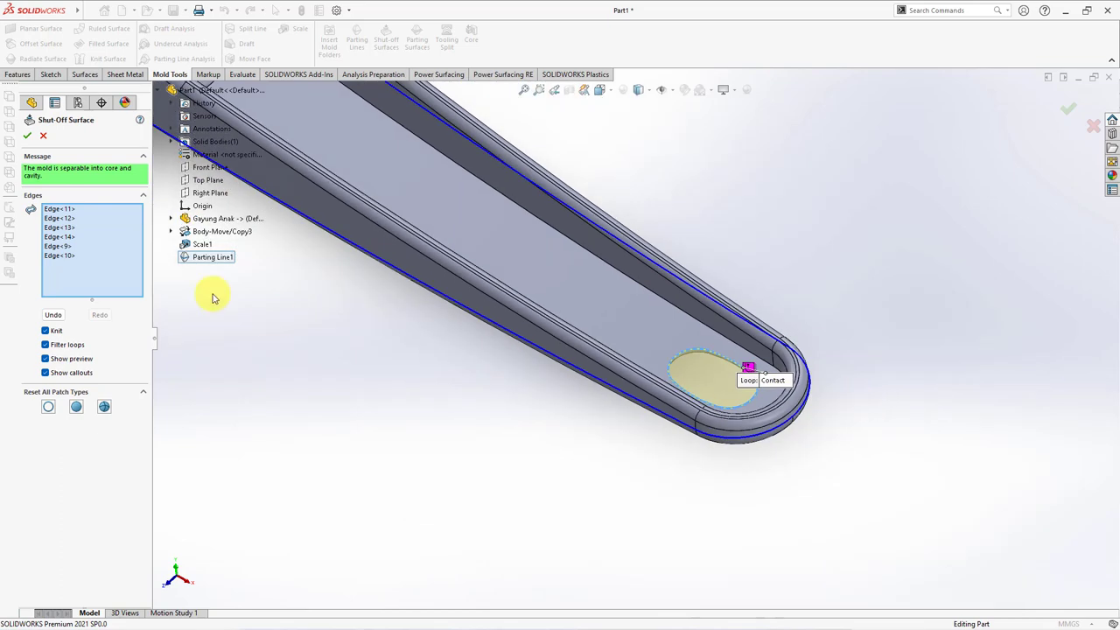
scroll(438, 394, "up", 2)
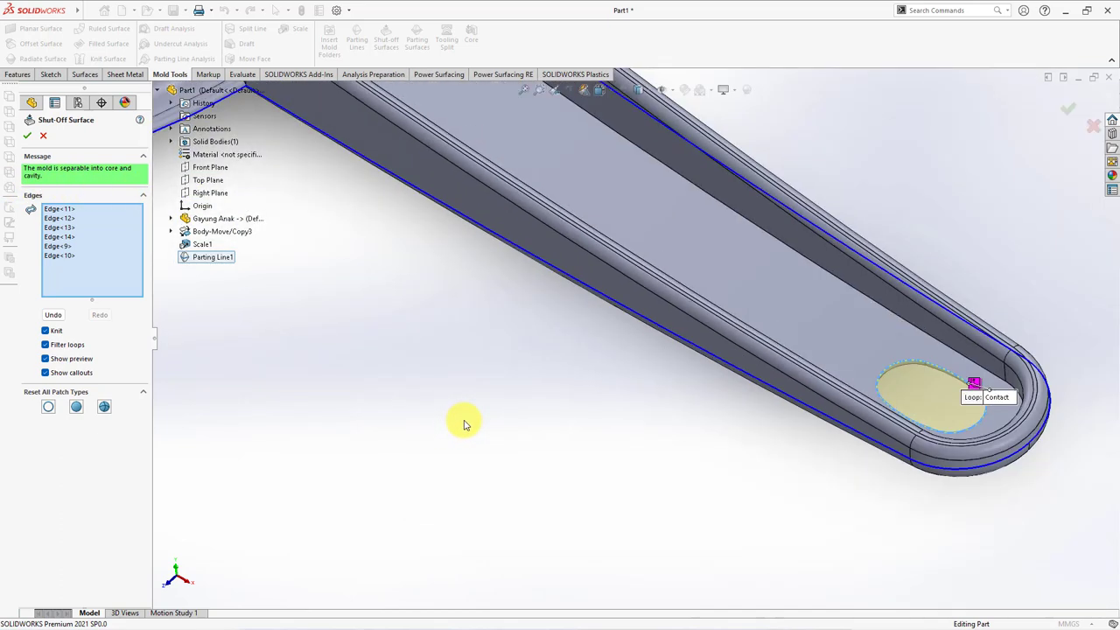
scroll(464, 411, "up", 3)
middle_click_drag(470, 383, 481, 471, "ctrl")
scroll(482, 464, "up", 2)
scroll(482, 464, "up", 1)
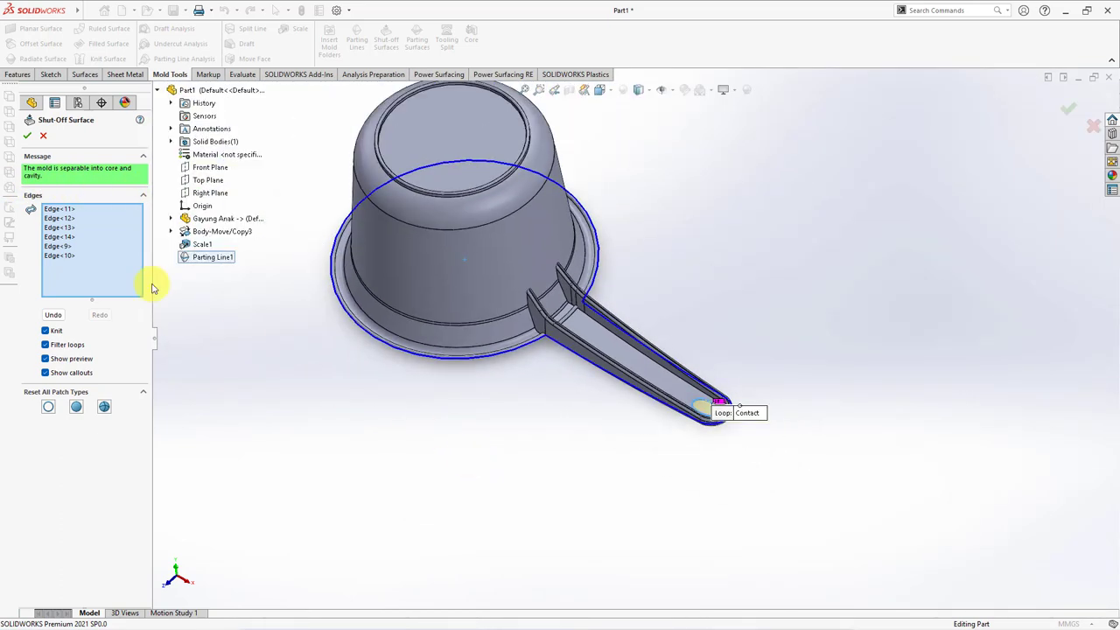
left_click(32, 134)
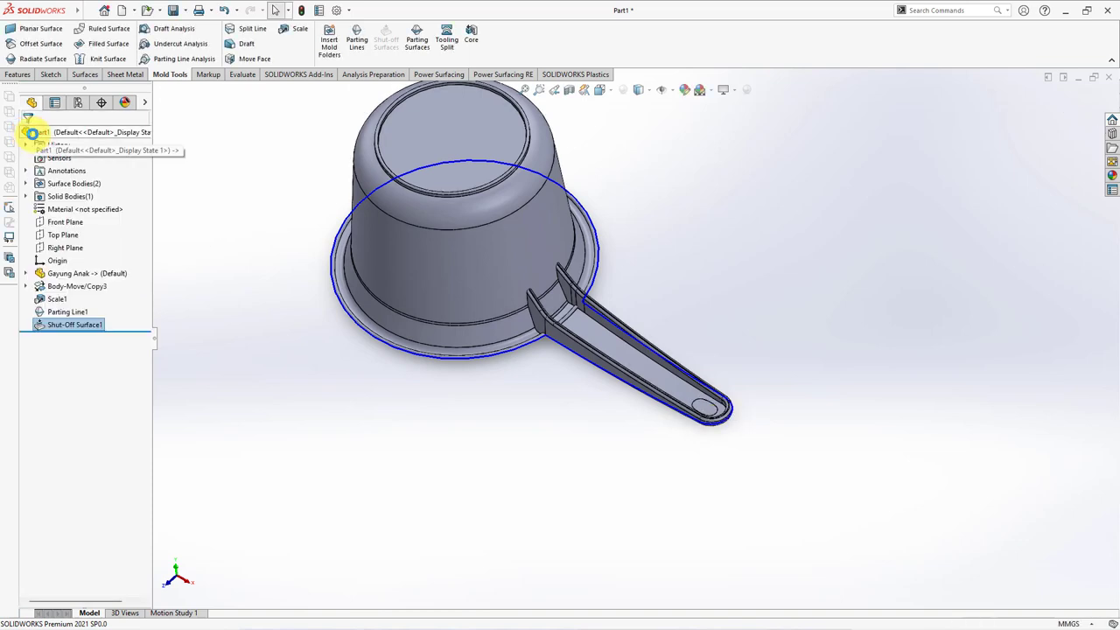
Inspect the solid body and the new Cavity and Core surface bodies in isometric view
key("ctrl+7")
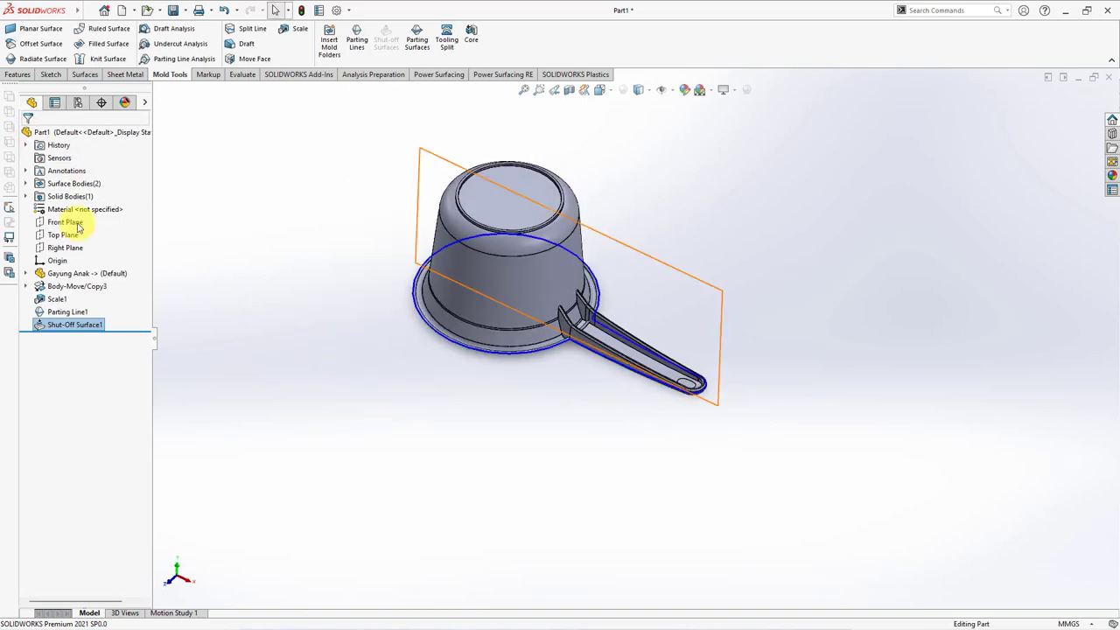
left_click(25, 196)
left_click(87, 209)
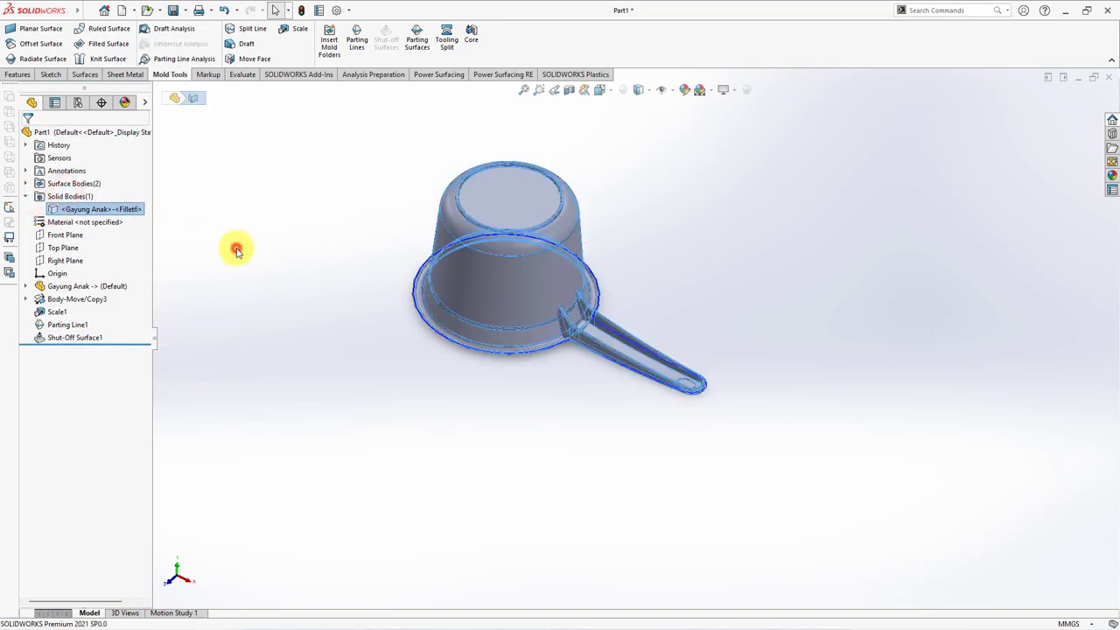
left_click(25, 182)
left_click(39, 196)
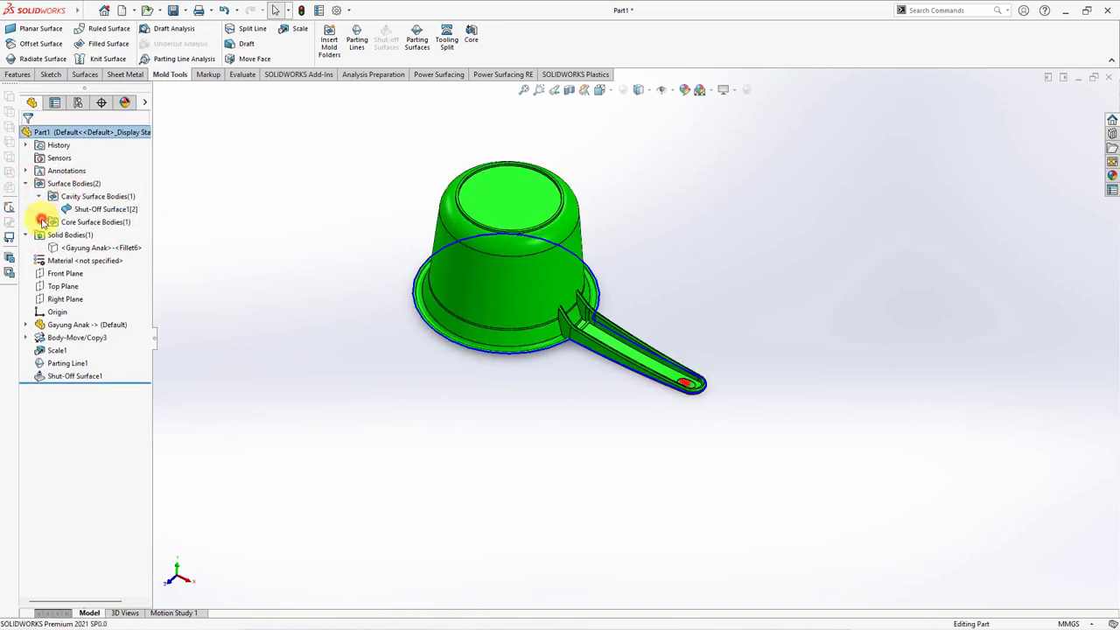
left_click(39, 222)
mouse_move(375, 262)
middle_mouse_down()
mouse_move(400, 163)
mouse_move(358, 429)
mouse_move(340, 476)
middle_mouse_up()
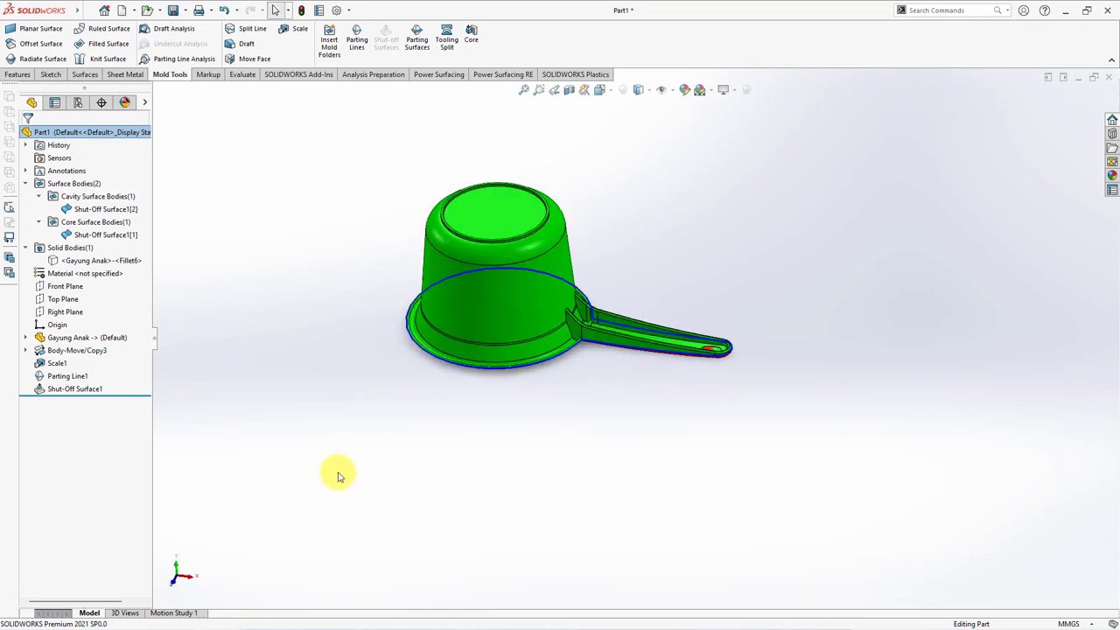
left_click(417, 44)
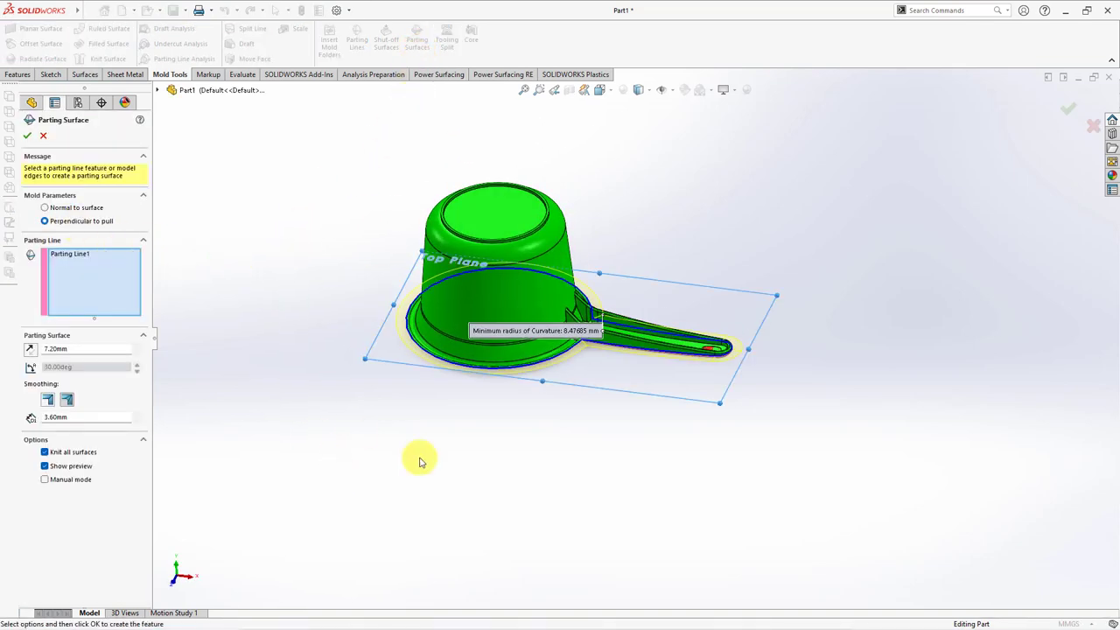
Cancel the Parting Surface preview without creating it and select the Top Plane
mouse_move(419, 461)
middle_mouse_down()
mouse_move(438, 373)
mouse_move(429, 440)
mouse_move(371, 413)
mouse_move(413, 492)
middle_mouse_up()
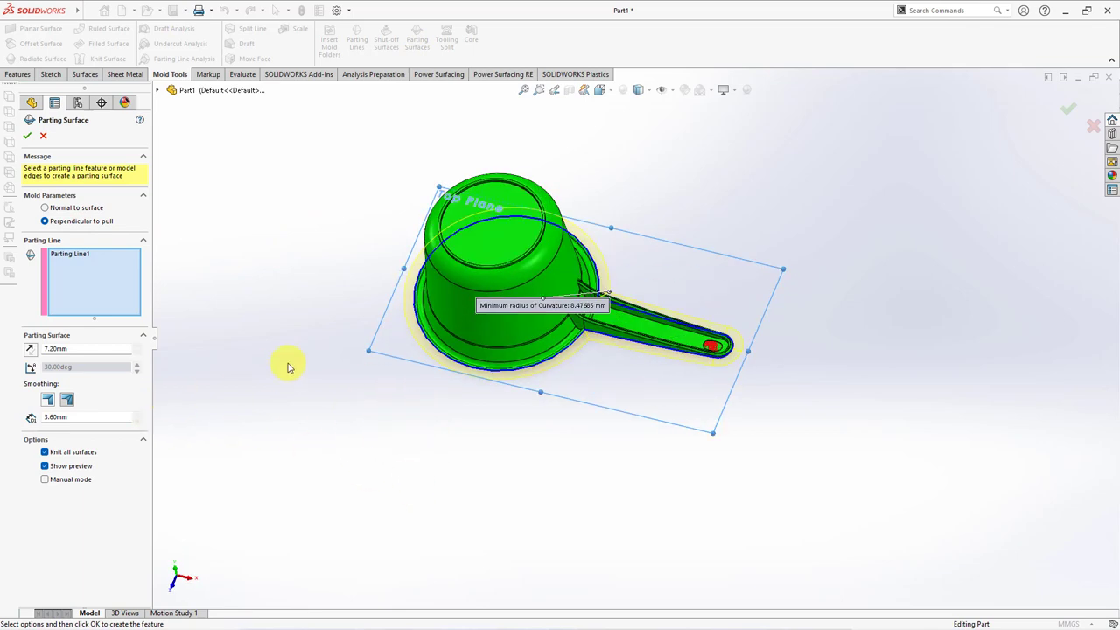
left_click(44, 138)
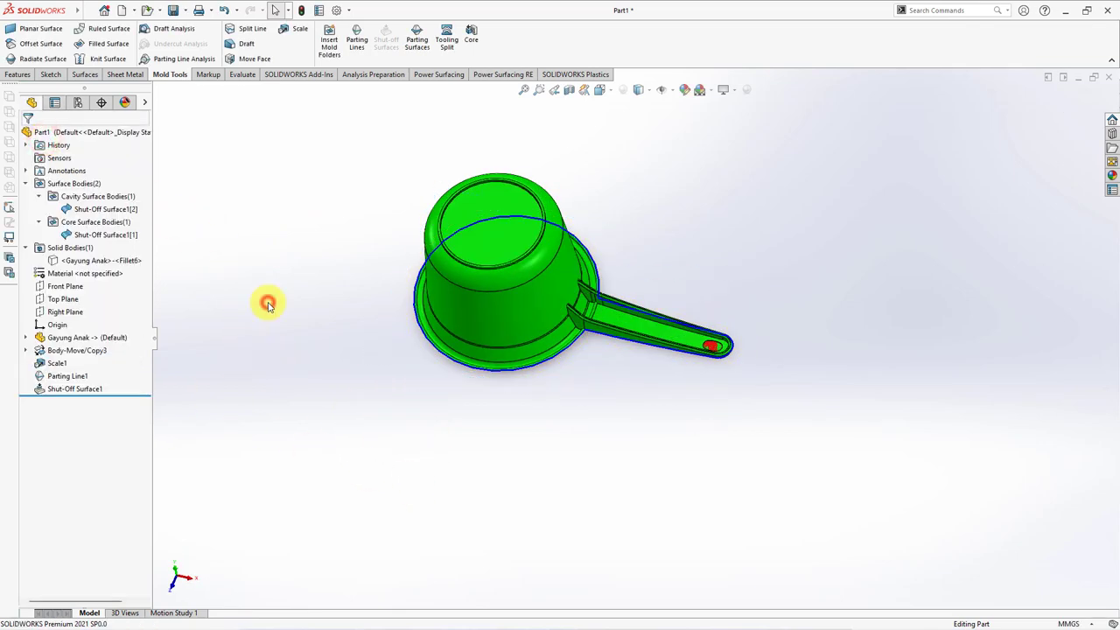
left_click(59, 298)
Sketch on the Top Plane a horizontal centerline from the origin to just past the handle tip
left_click(66, 287)
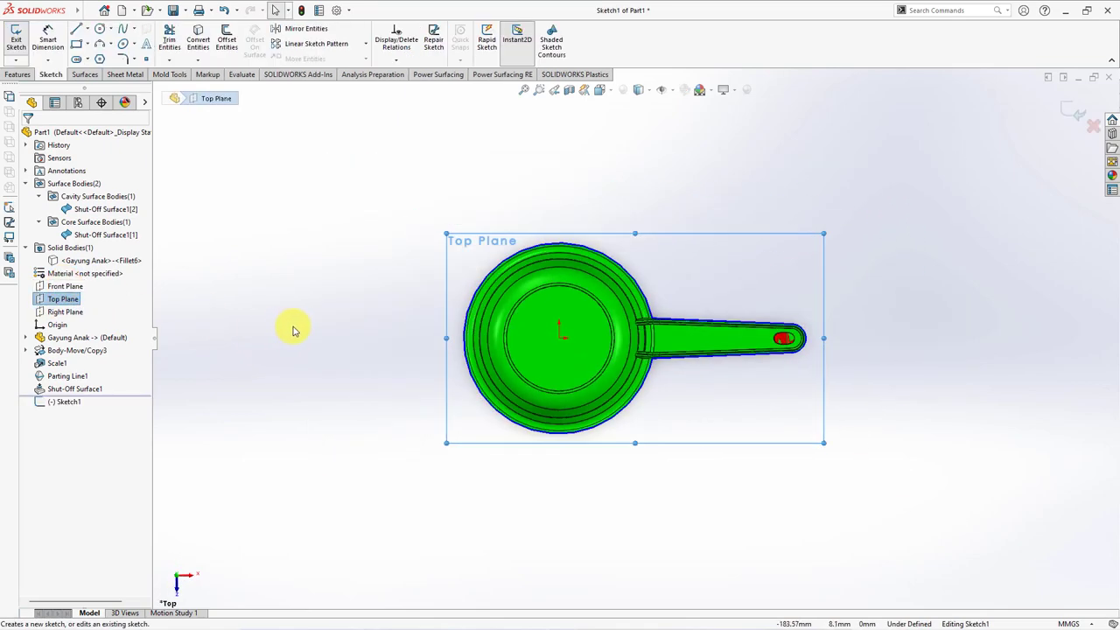
left_click(86, 32)
left_click(104, 58)
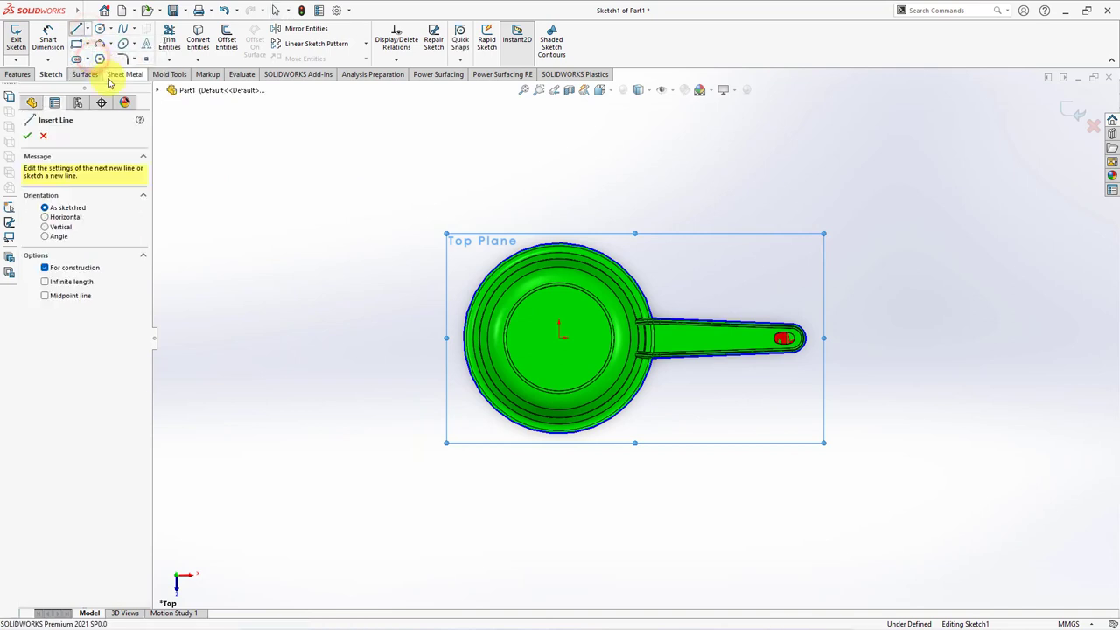
left_click(559, 337)
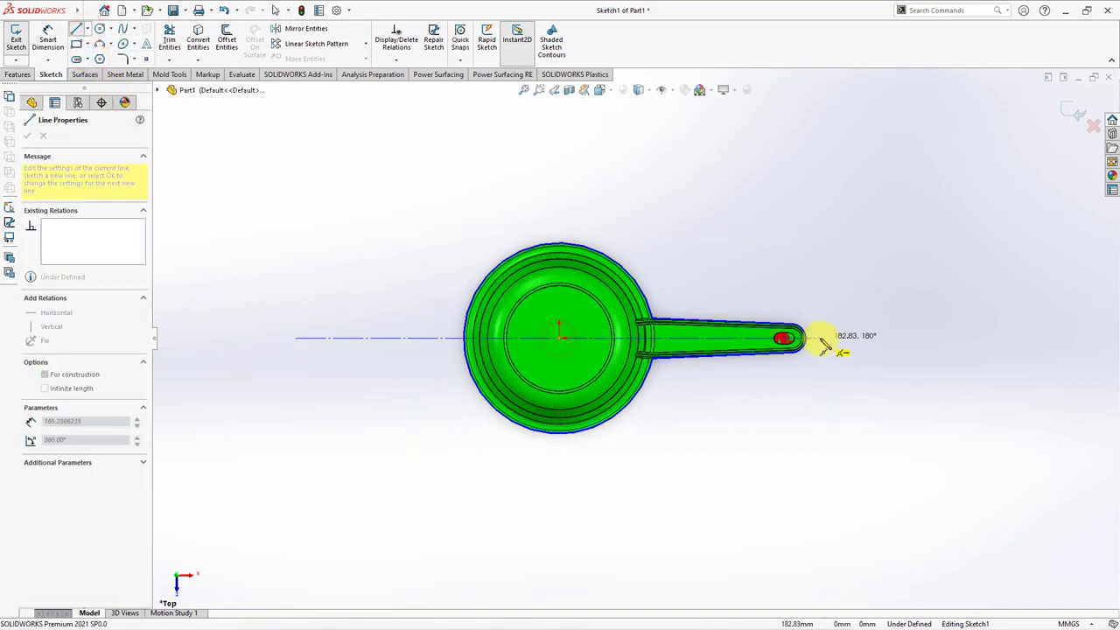
scroll(822, 344, "down", 3)
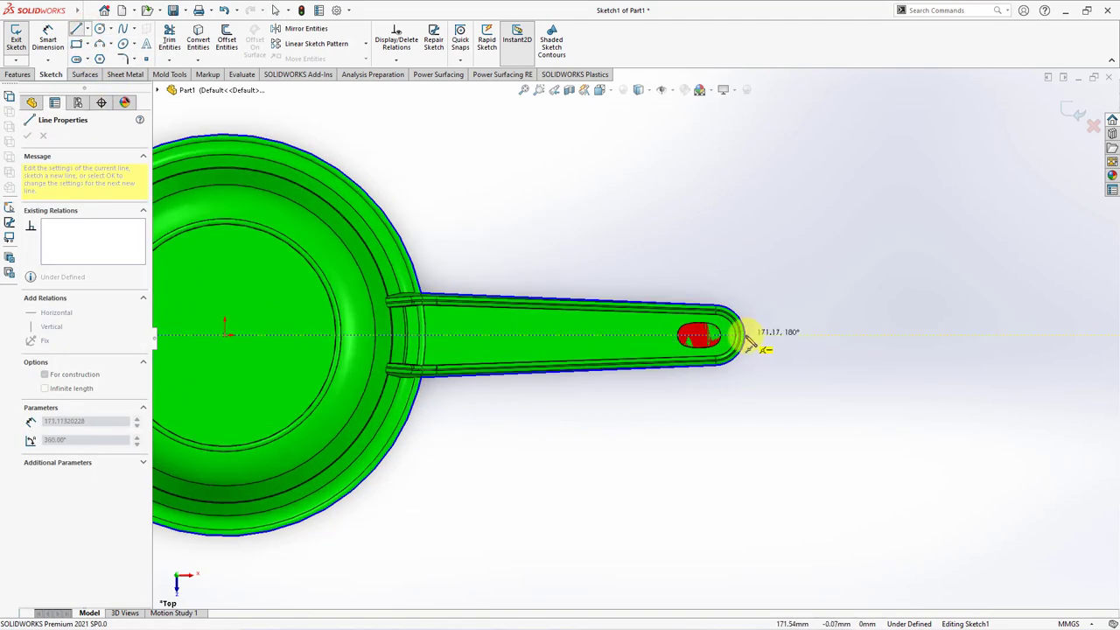
left_click(762, 357)
scroll(765, 360, "up", 3)
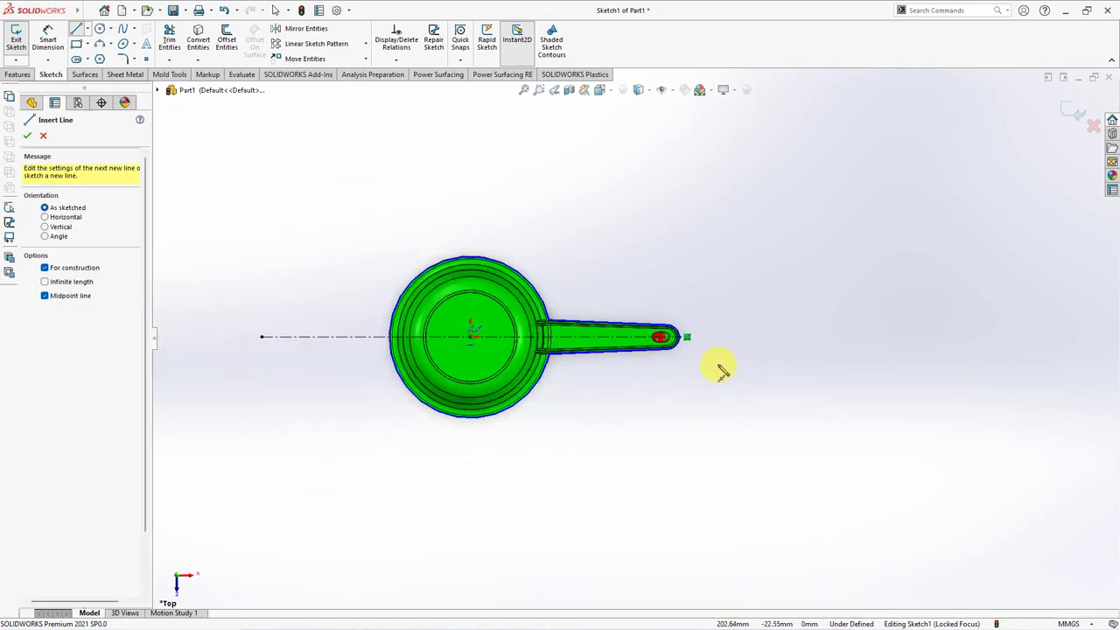
left_click(27, 135)
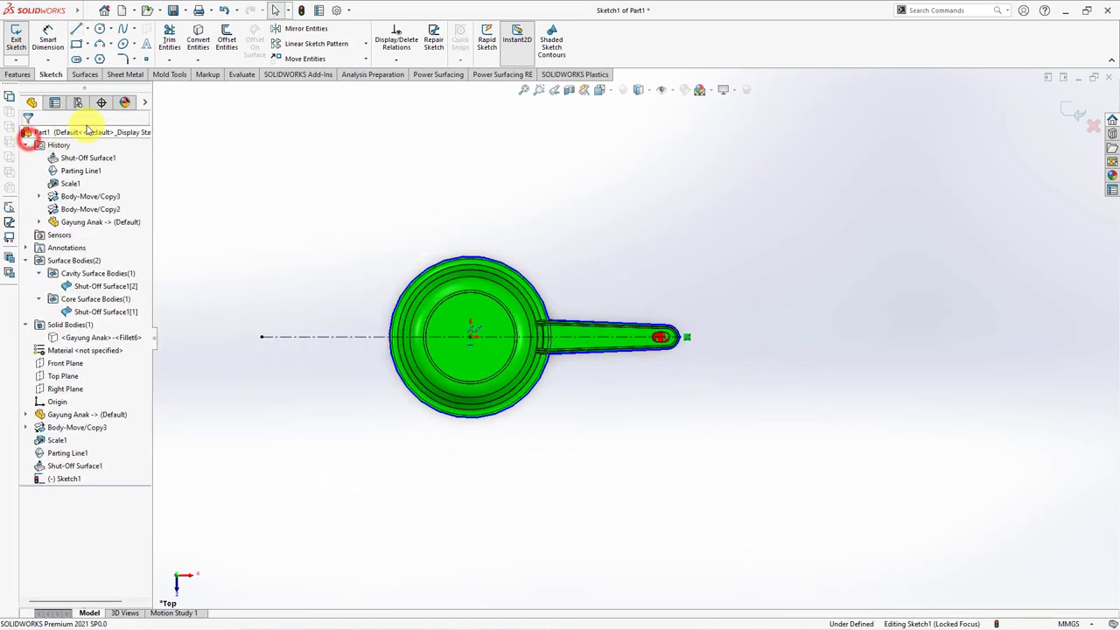
Draw a centre-point rectangle enclosing the dipper
left_click(87, 44)
left_click(99, 68)
left_click(498, 337)
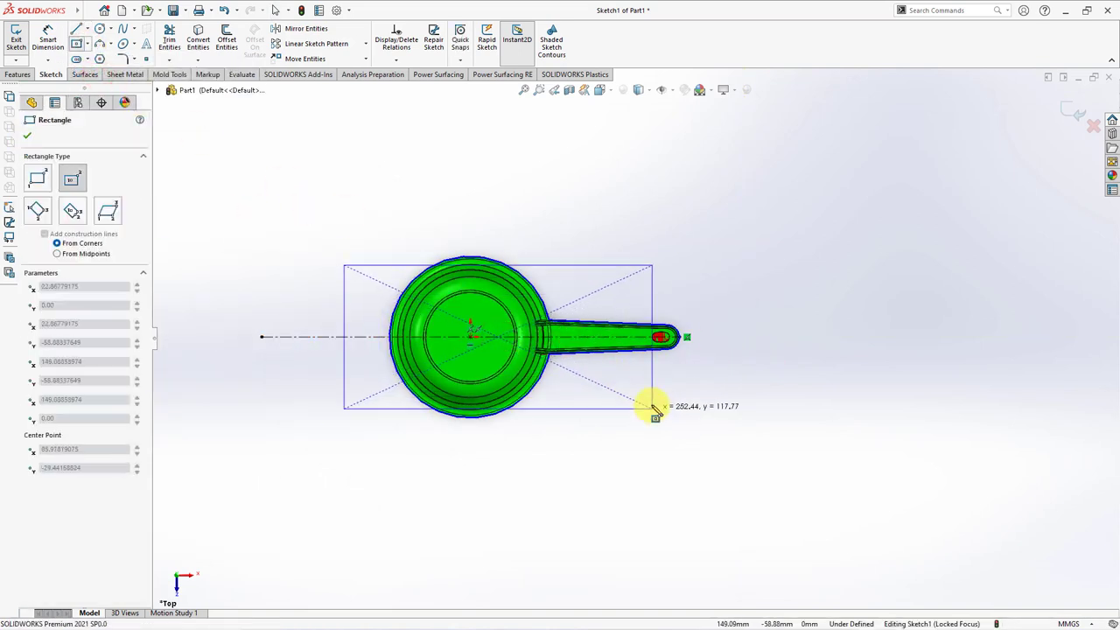
left_click(691, 429)
key("Escape")
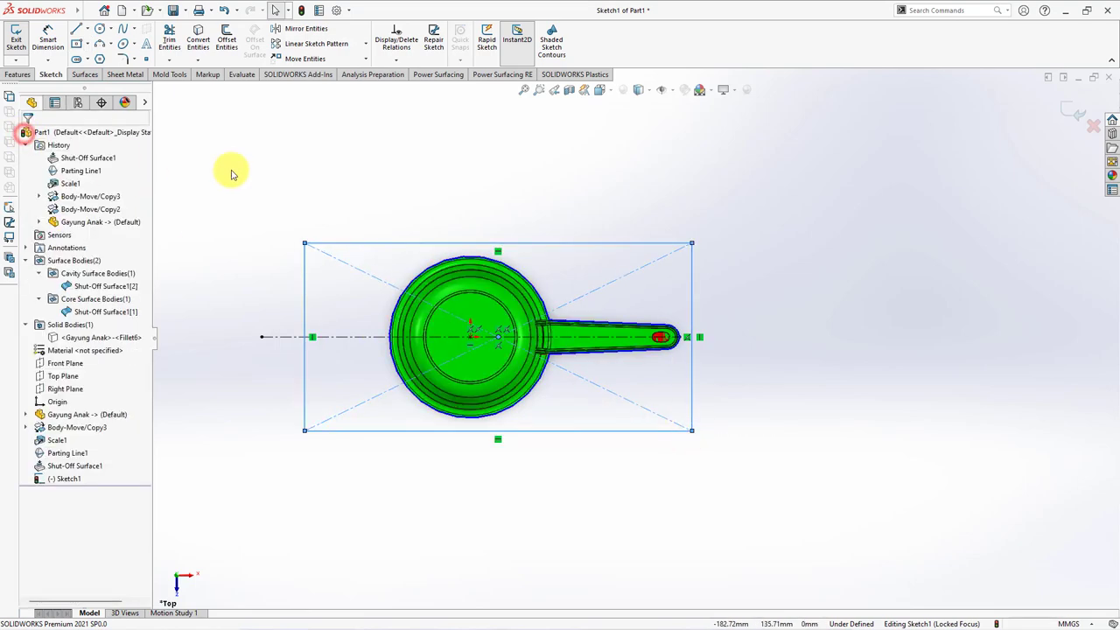
left_click(245, 169)
Hide the parting line and make the rectangle's right side tangent to the handle tip
scroll(709, 352, "down", 3)
scroll(713, 333, "down", 2)
left_click(717, 312)
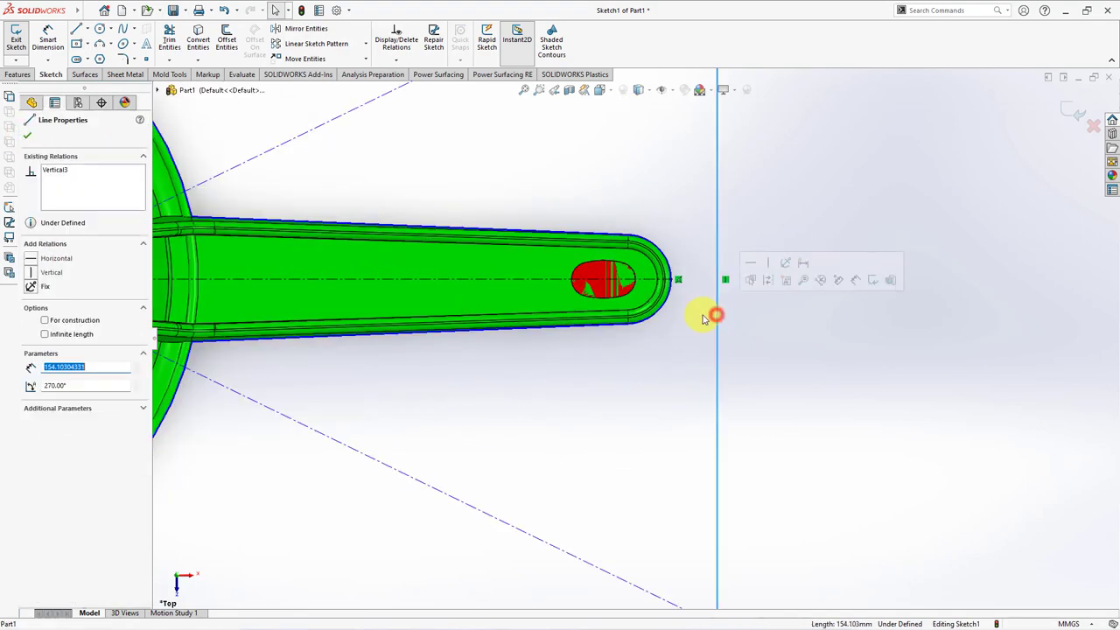
scroll(665, 289, "down", 3)
scroll(613, 255, "down", 3)
left_click(610, 253)
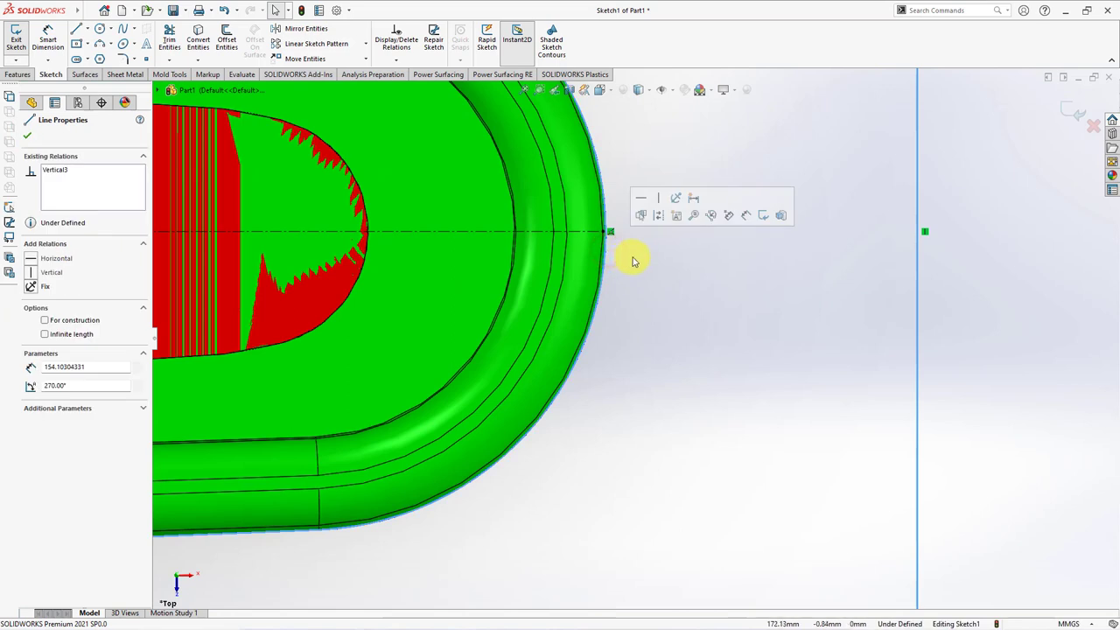
left_click(643, 274)
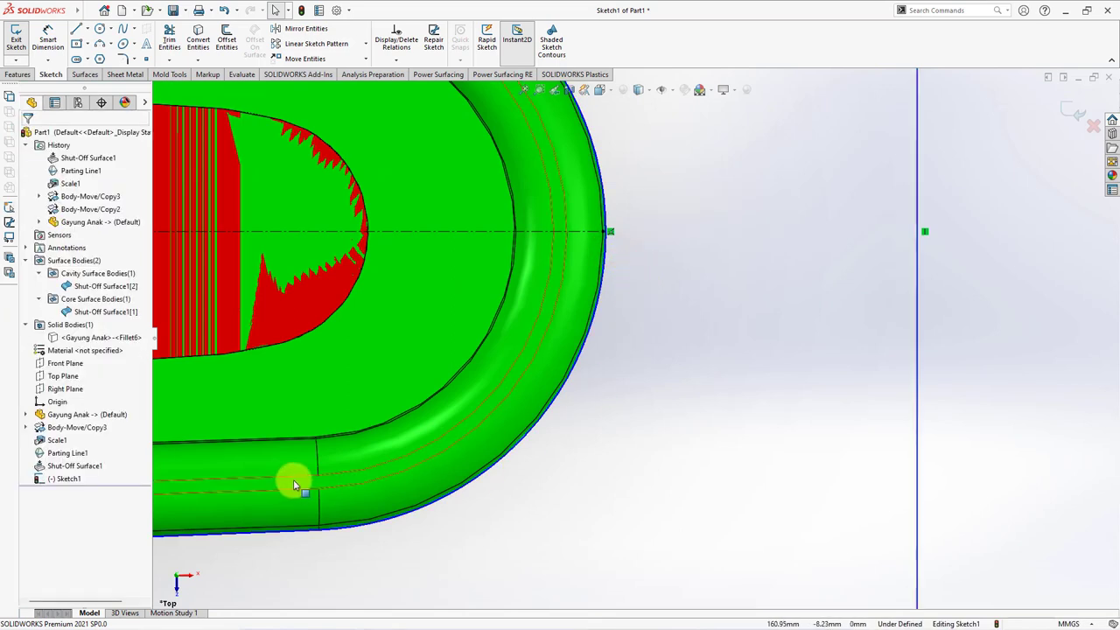
left_click(69, 452)
left_click(96, 438)
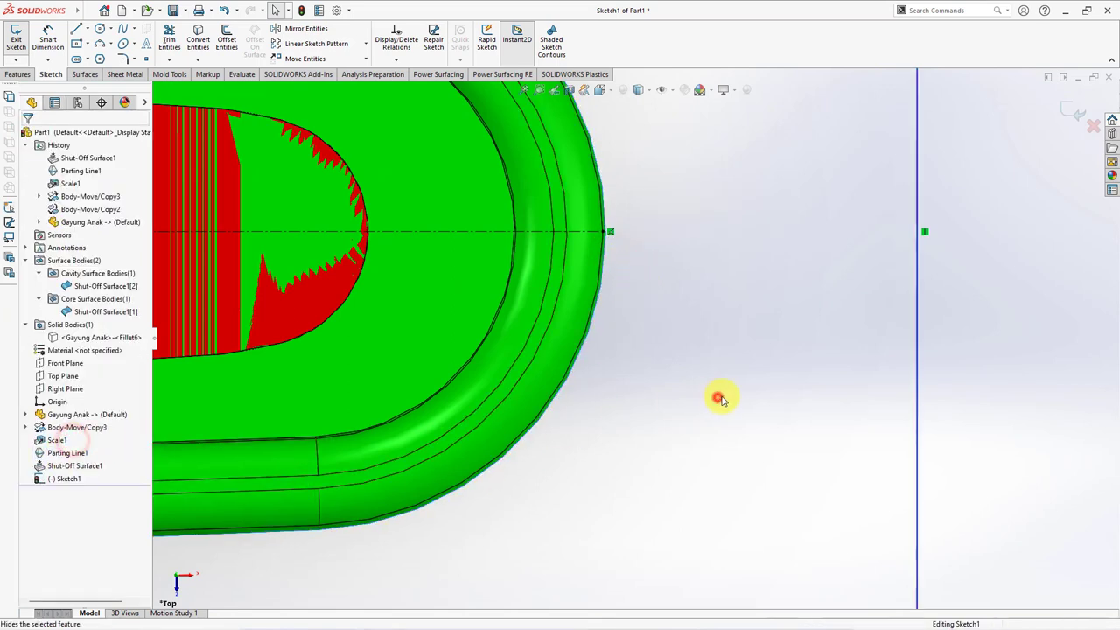
left_click(915, 342)
left_click(606, 256, "ctrl")
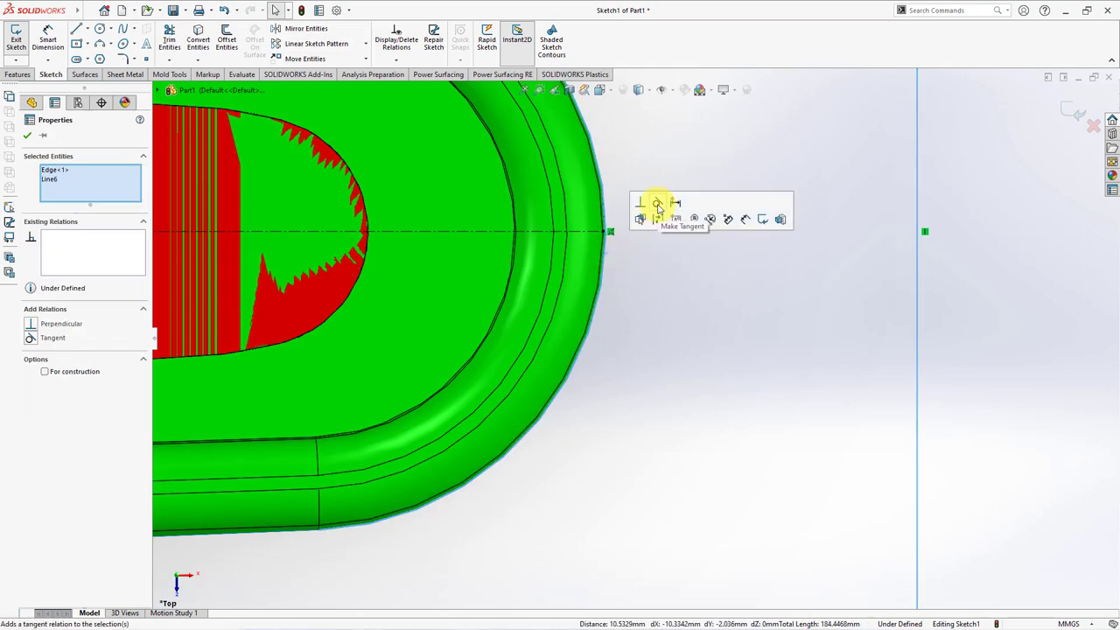
left_click(655, 204)
Make the rectangle's left side tangent to the pan's left edge
scroll(694, 335, "up", 4)
scroll(700, 340, "up", 4)
left_click(238, 378)
scroll(420, 315, "down", 3)
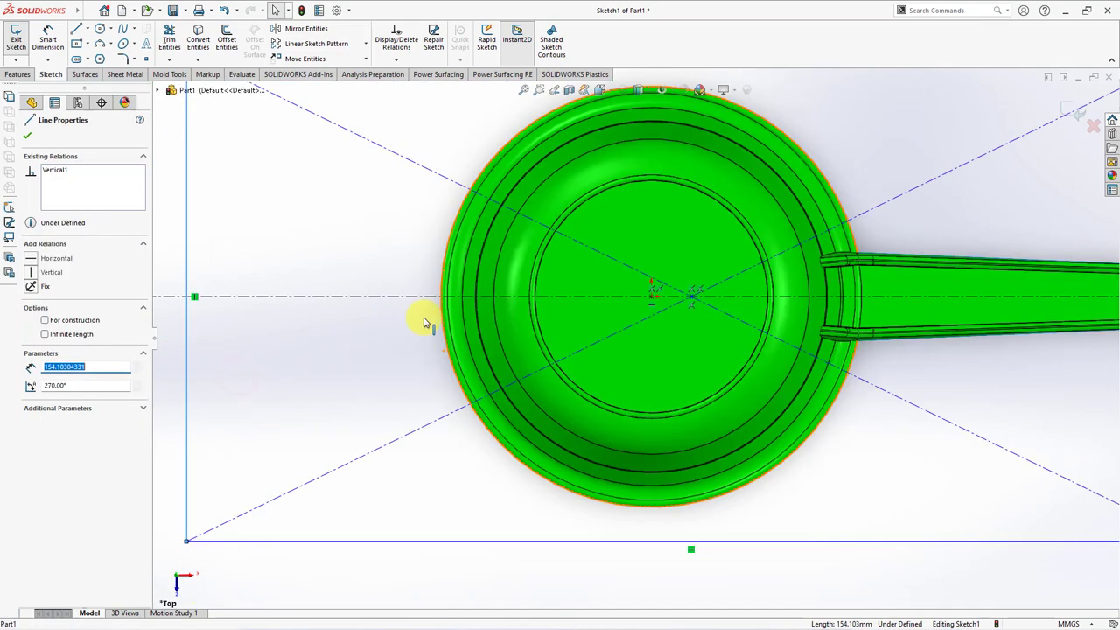
scroll(482, 317, "down", 3)
left_click(483, 322, "ctrl")
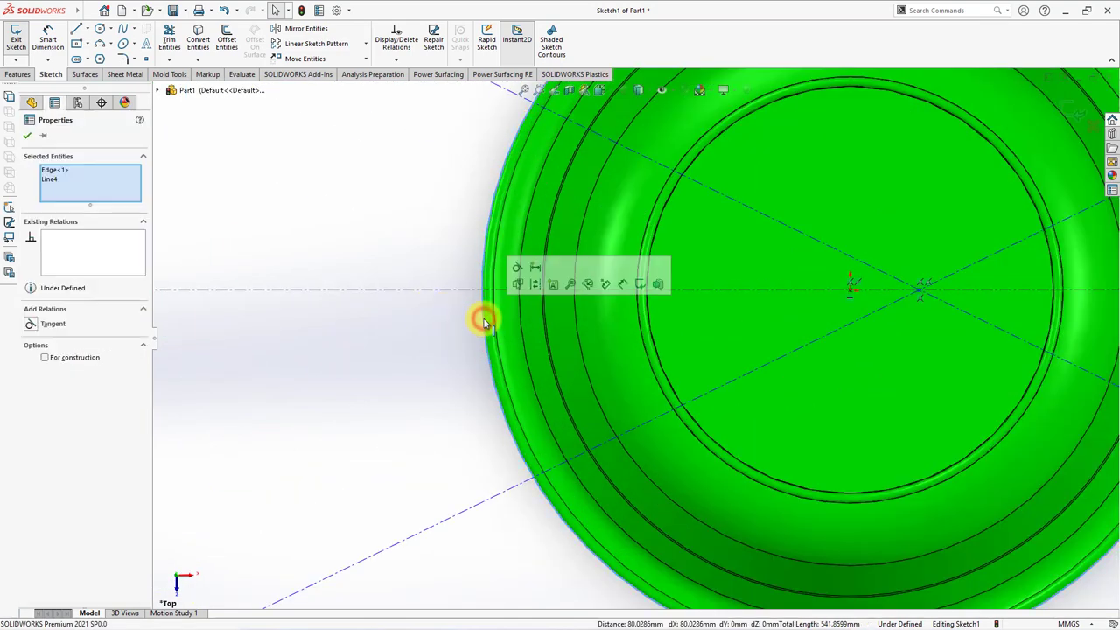
left_click(516, 268)
Make the rectangle's top side tangent to the pan's top edge, fully defining the sketch
key("f")
left_click(700, 182)
scroll(700, 201, "down", 1)
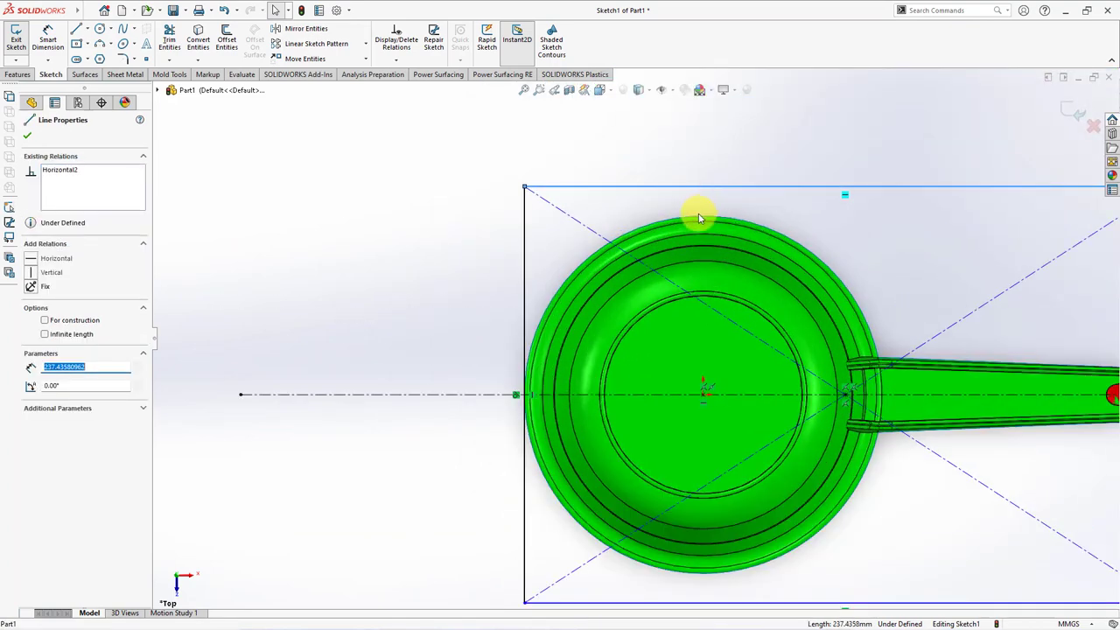
left_click(697, 216)
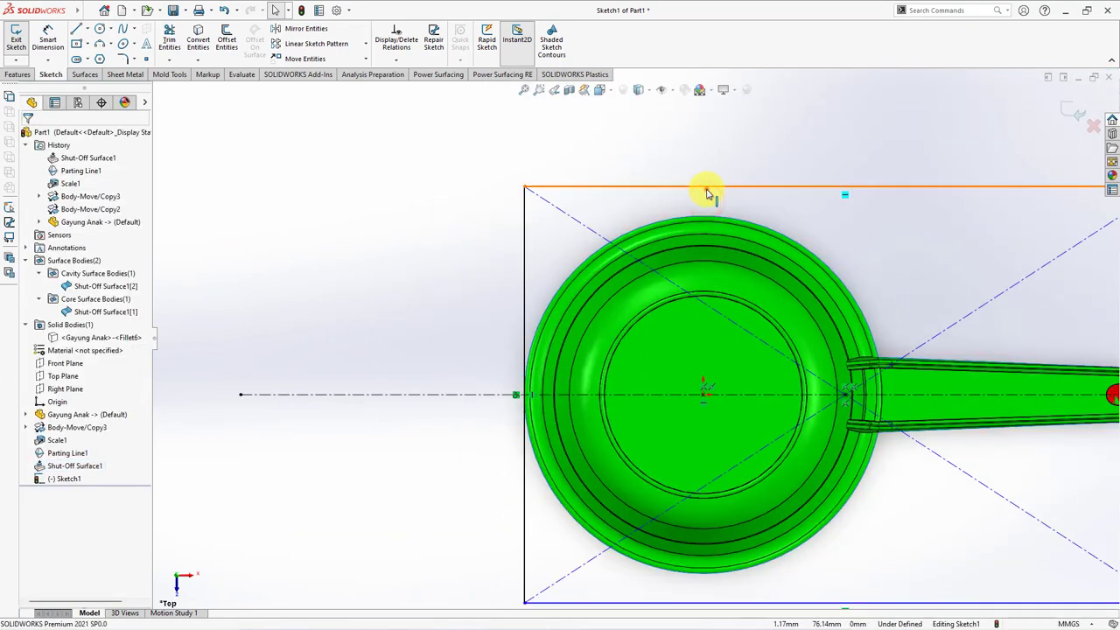
left_click(707, 187)
left_click(707, 215, "ctrl")
left_click(735, 172)
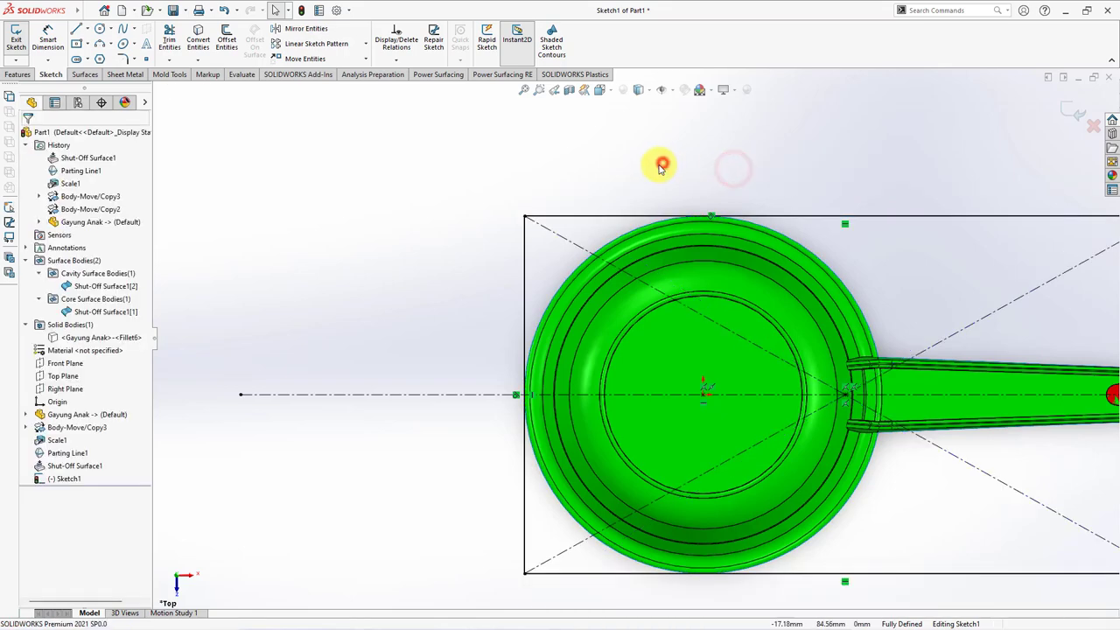
scroll(845, 292, "up", 3)
scroll(826, 356, "down", 2)
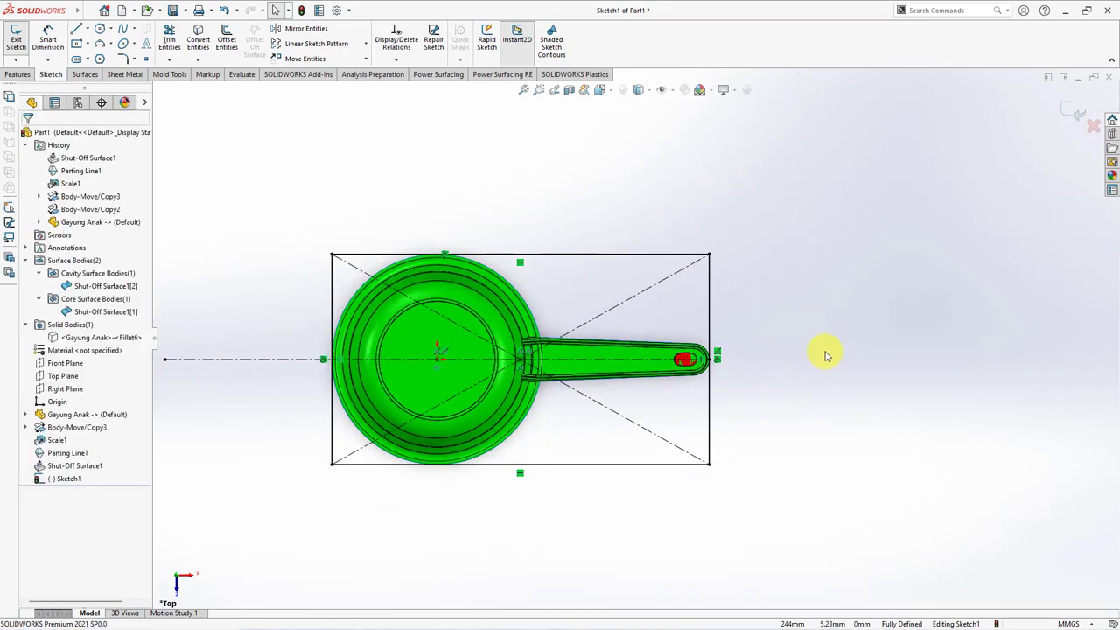
Offset the rectangle 40 mm outward, converting the original into construction geometry
left_click(226, 45)
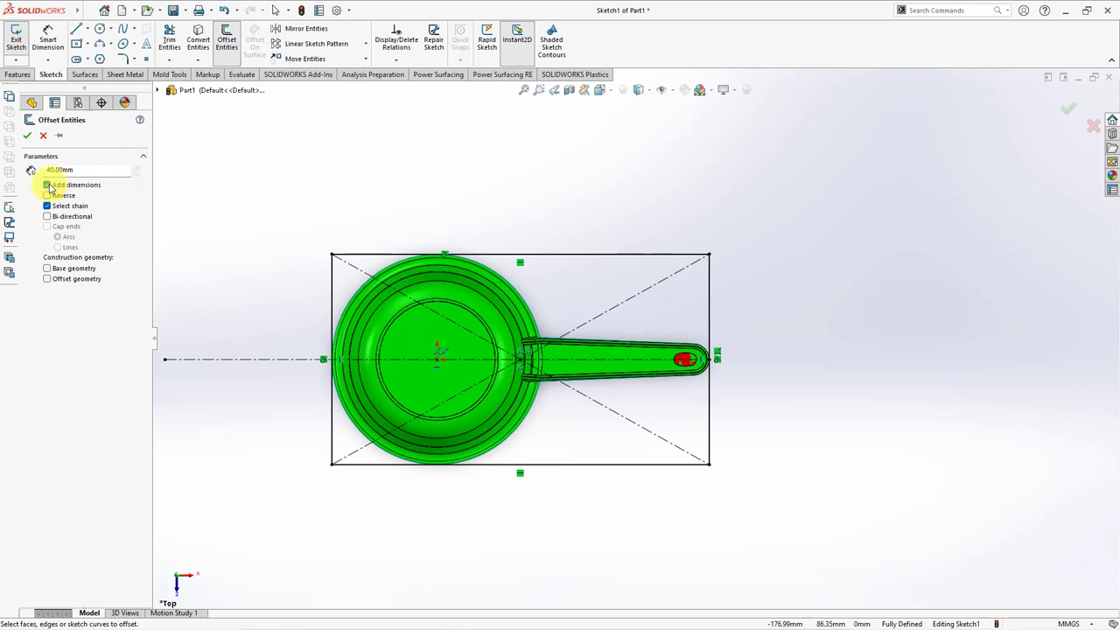
left_click(48, 269)
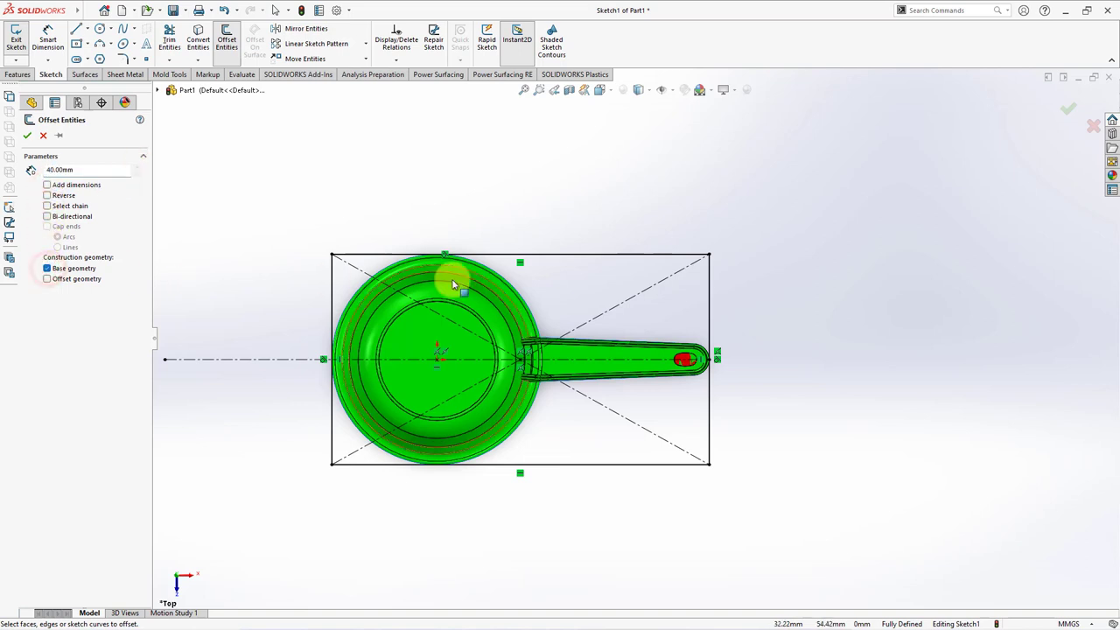
left_click(618, 255)
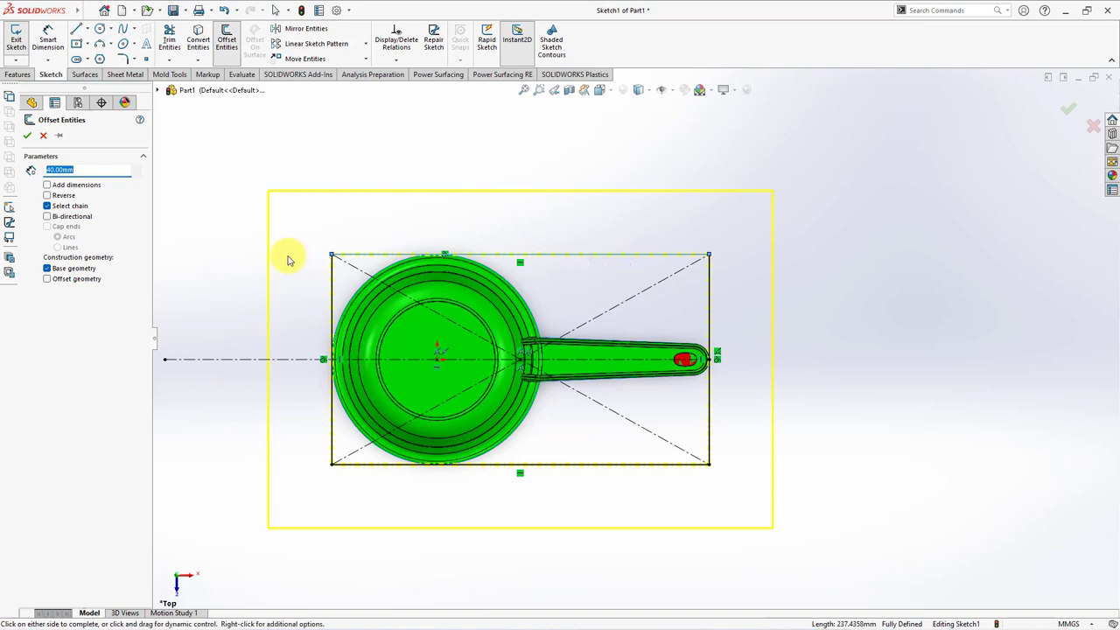
left_click(27, 136)
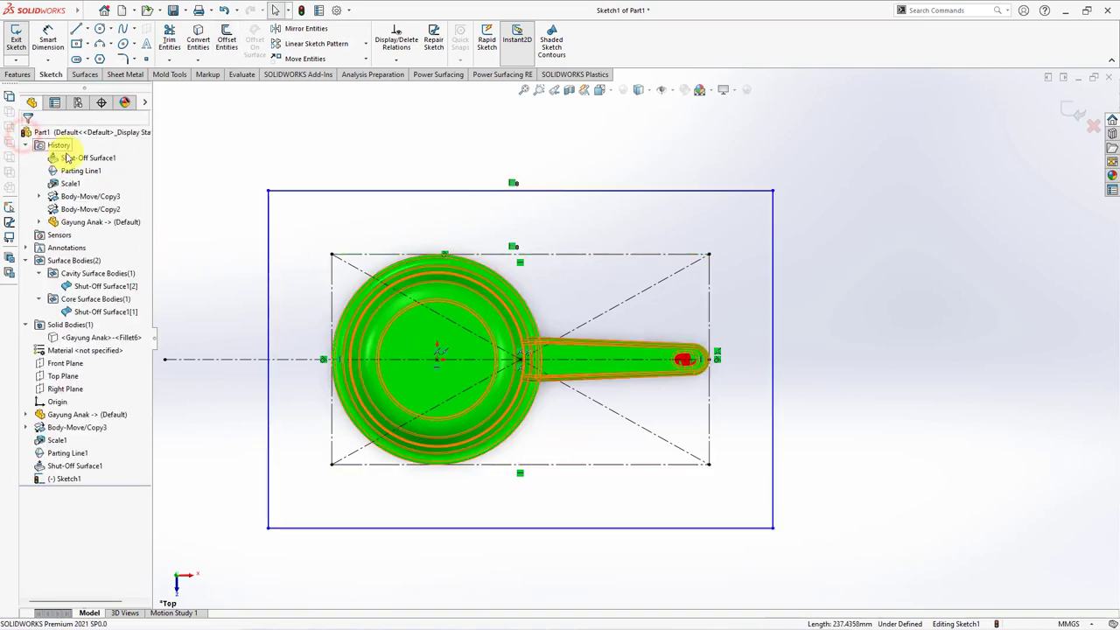
left_click(308, 190)
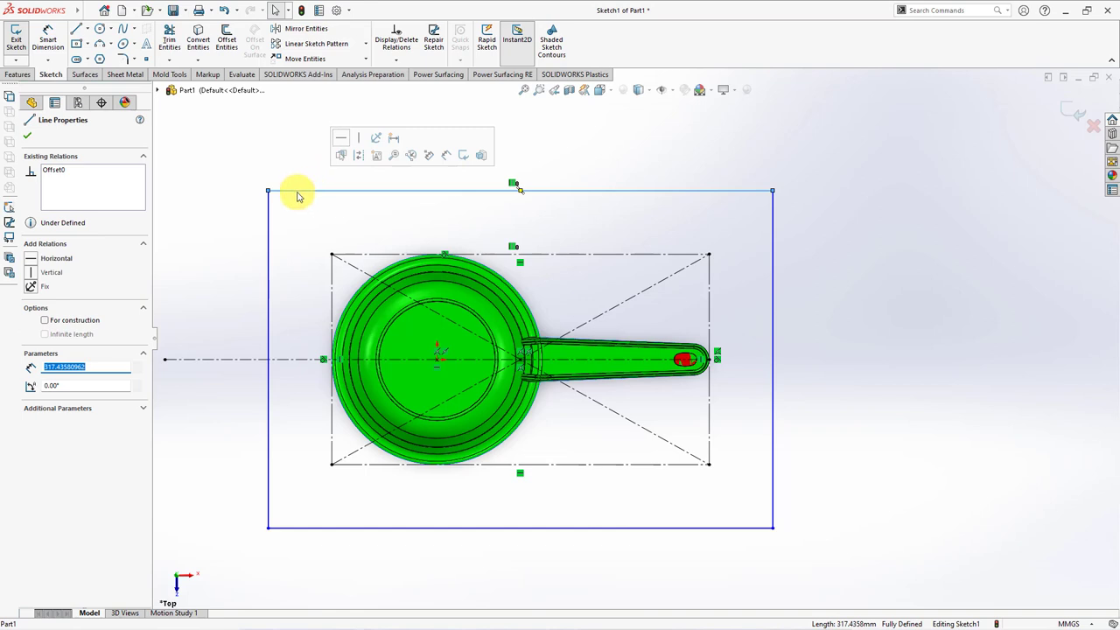
left_click(62, 169)
left_click(313, 164)
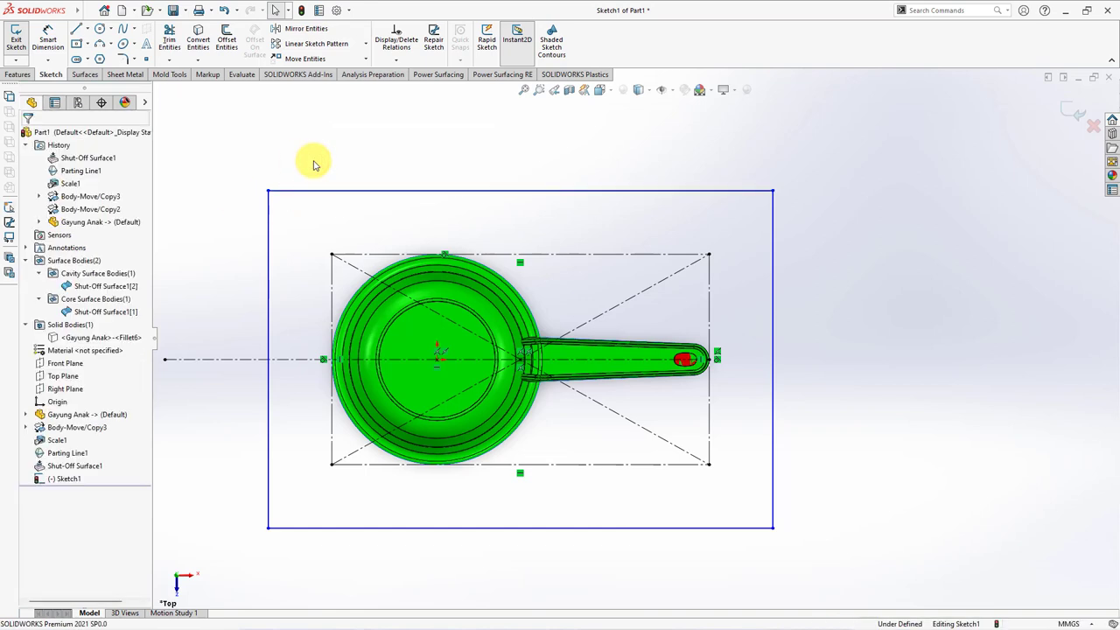
Dimension the outer rectangle 320 mm wide and 220 mm tall
left_click(47, 44)
left_click(472, 190)
left_click(513, 157)
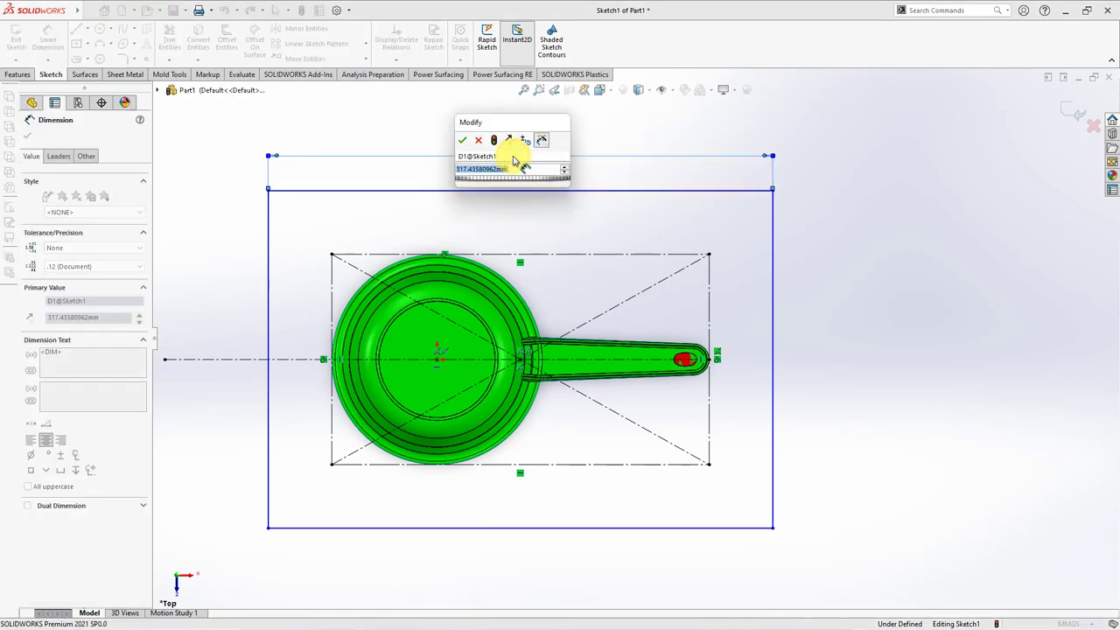
type("320")
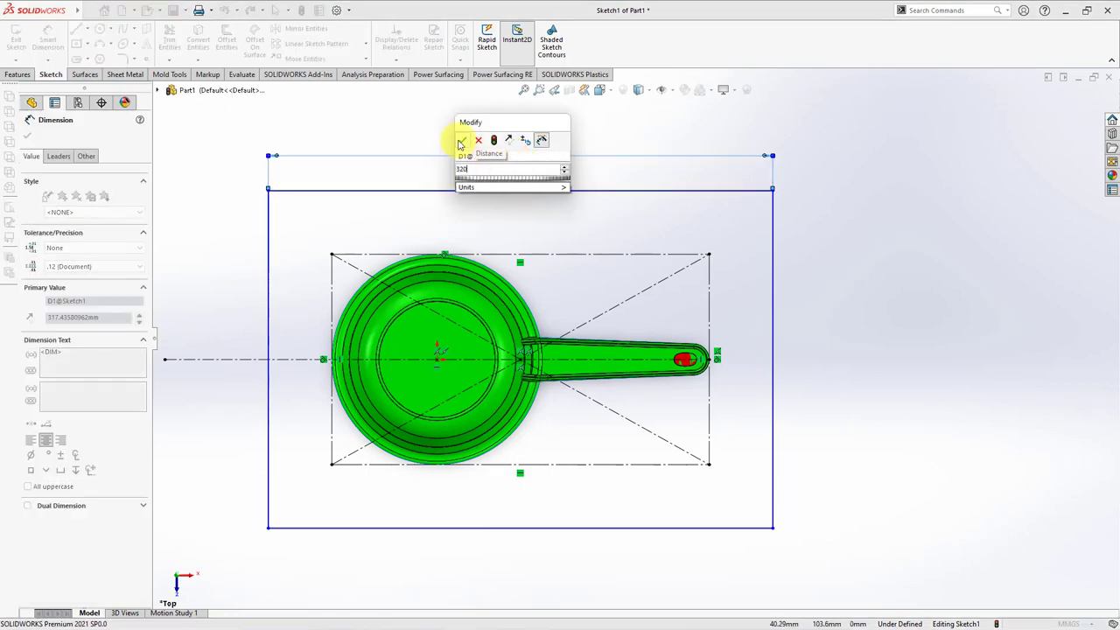
left_click(461, 143)
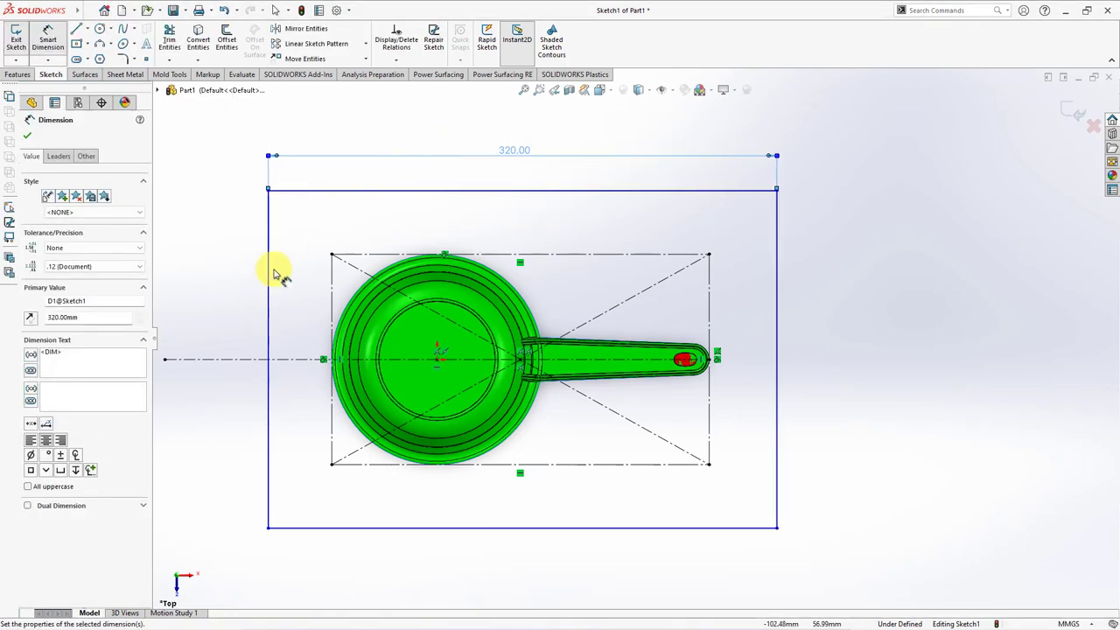
left_click_drag(268, 288, 212, 328)
left_click(213, 328)
type("220")
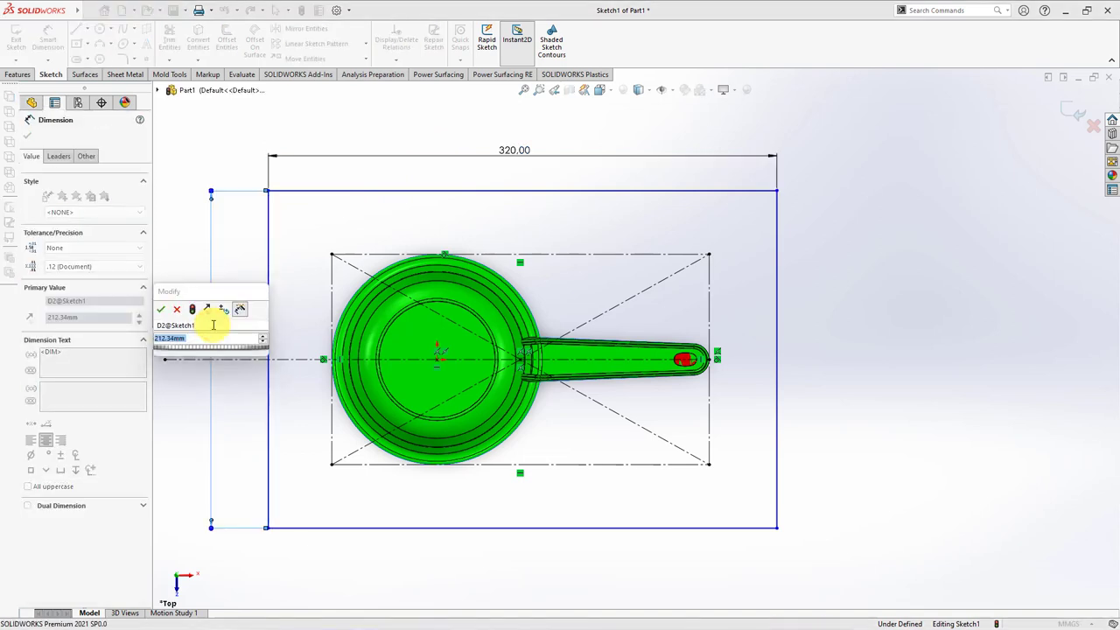
left_click(163, 310)
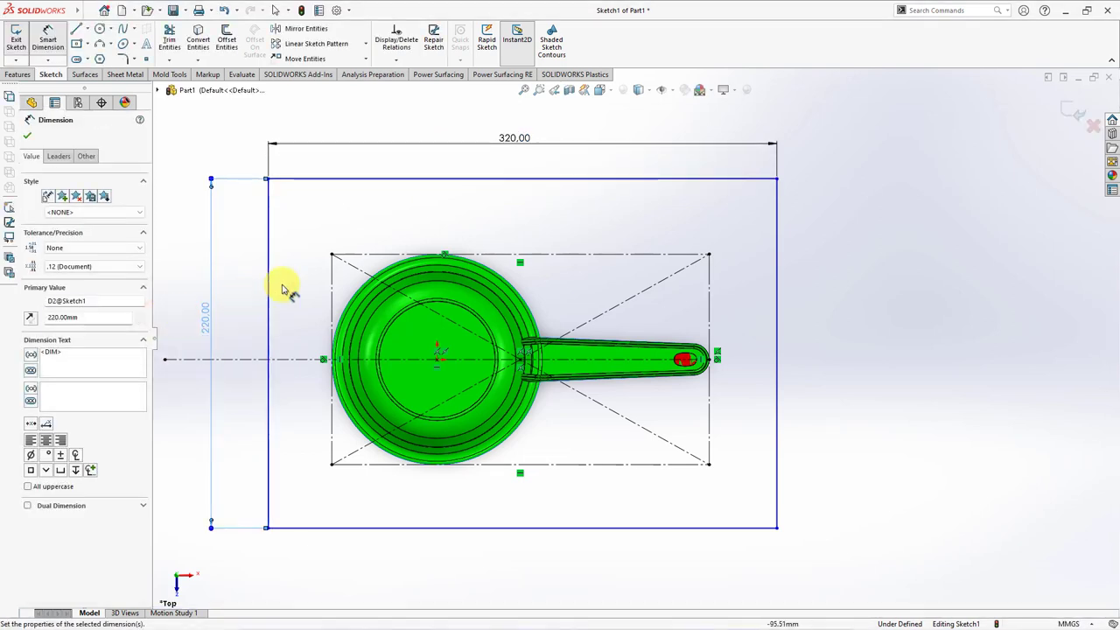
key("z")
left_click_drag(332, 322, 268, 317)
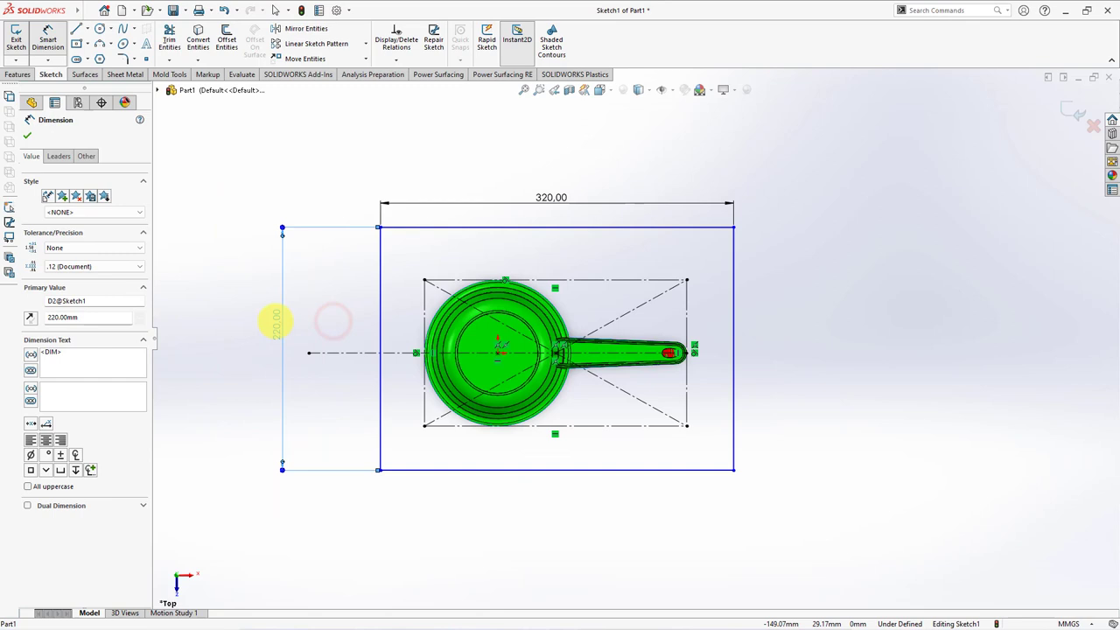
Dimension the top line to the centerline as half the 220 height, giving 110 mm
left_click(401, 230)
left_click(391, 351)
left_click(342, 302)
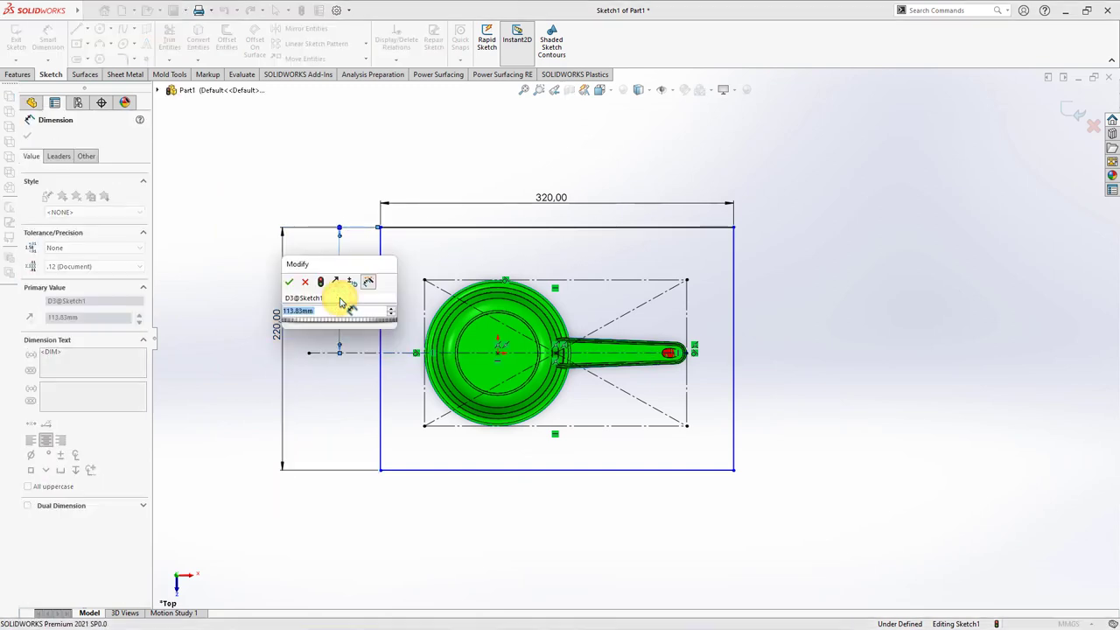
type("=")
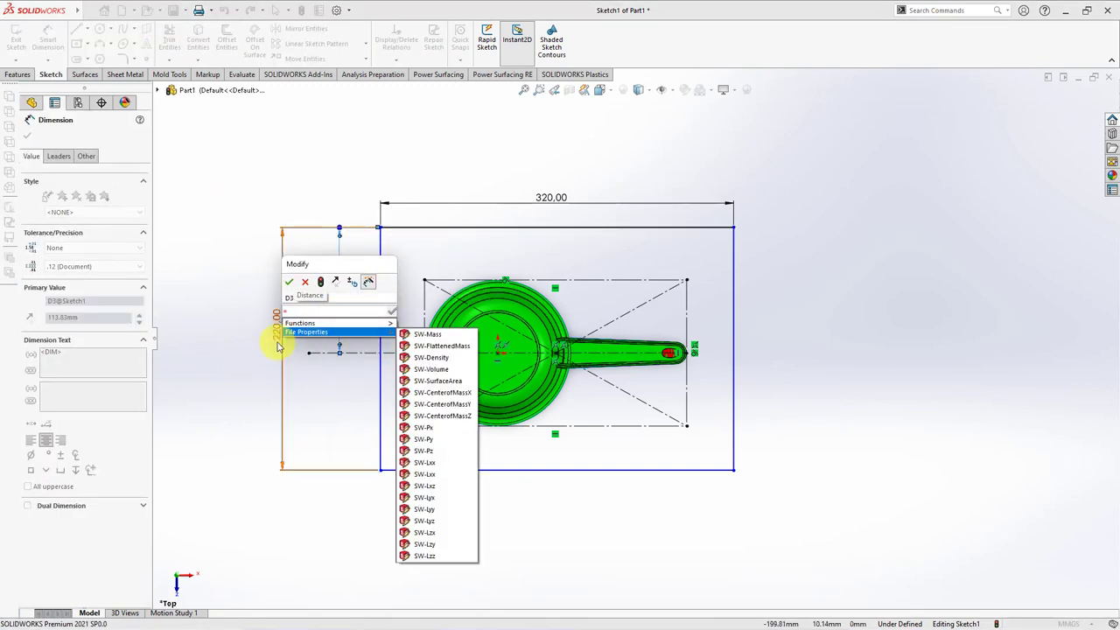
left_click(279, 341)
type("/2")
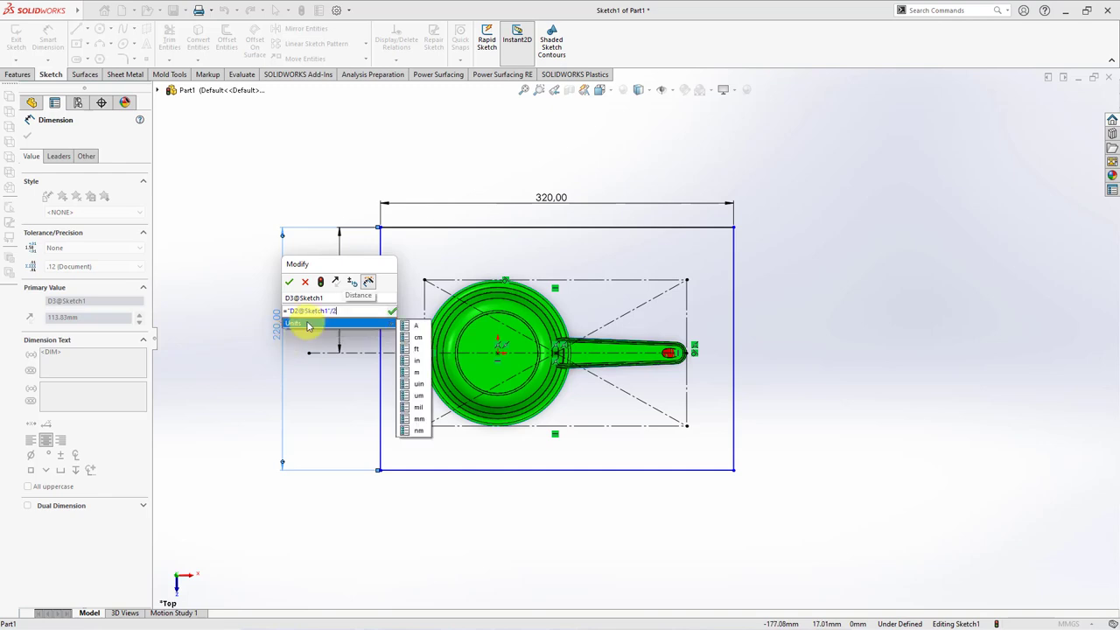
left_click(289, 281)
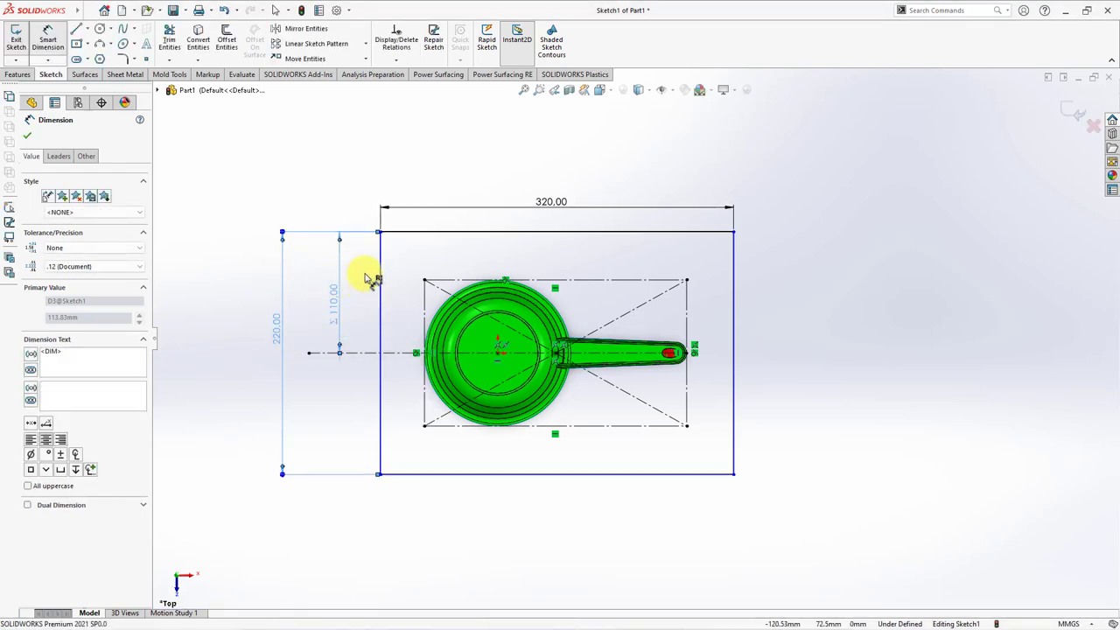
Add a 160 mm horizontal dimension linked to half the 320 width
left_click(379, 271)
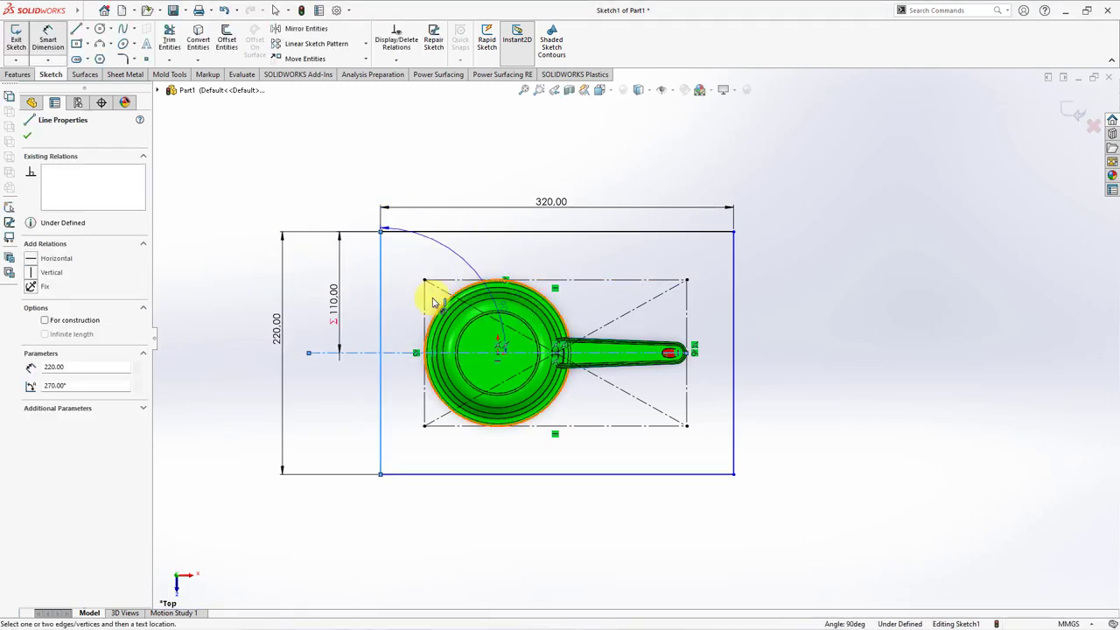
left_click(398, 293)
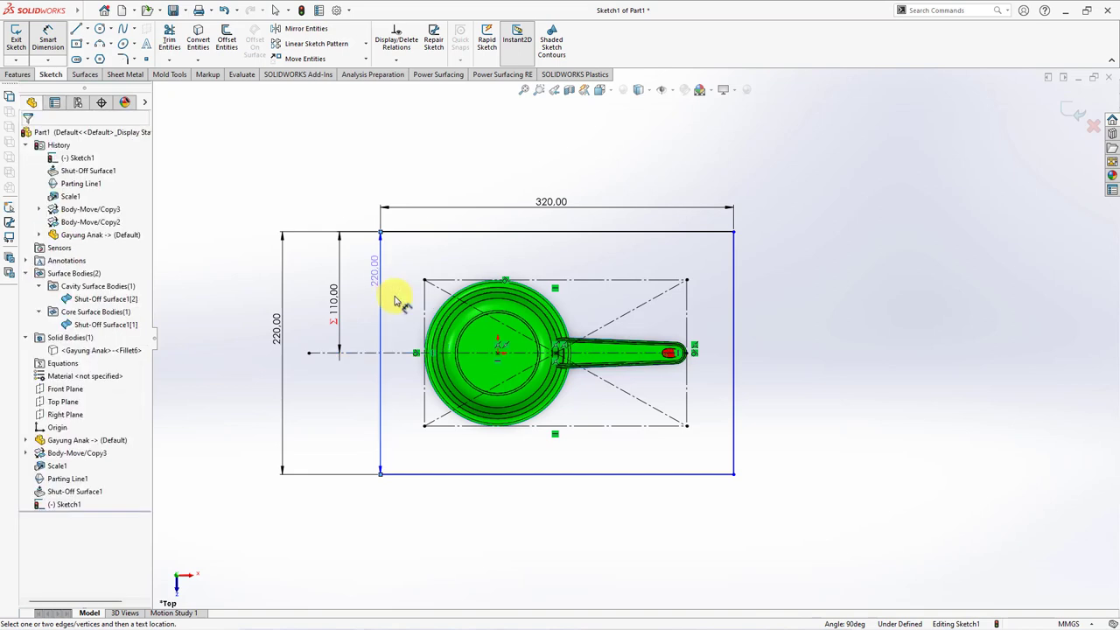
left_click(535, 232)
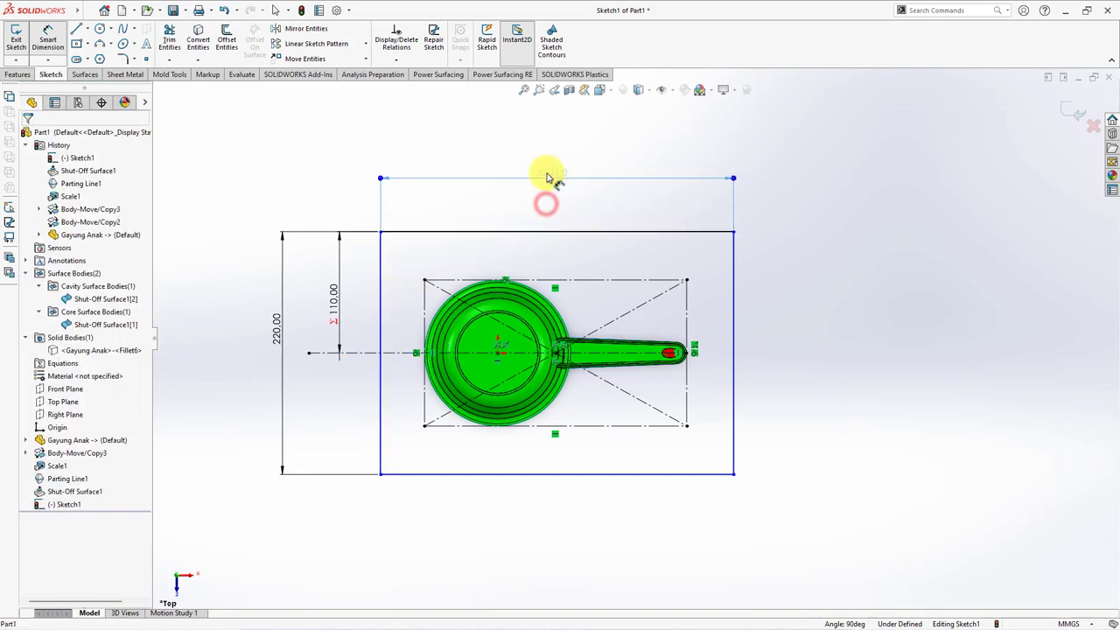
left_click(545, 169)
left_click(379, 275)
left_click(554, 353)
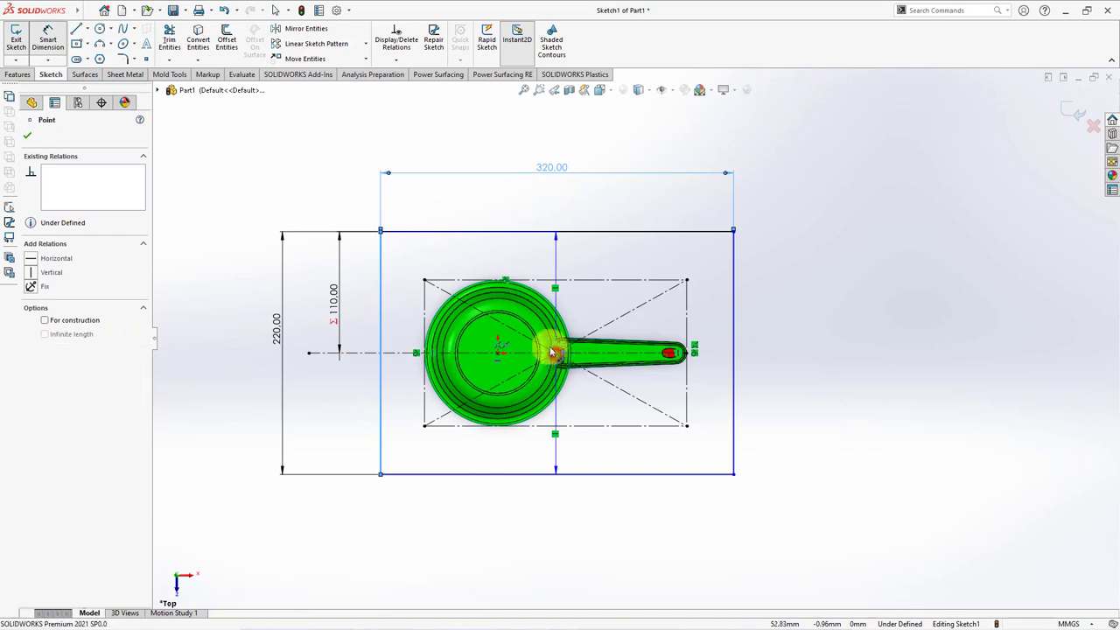
left_click(485, 207)
left_click(553, 168)
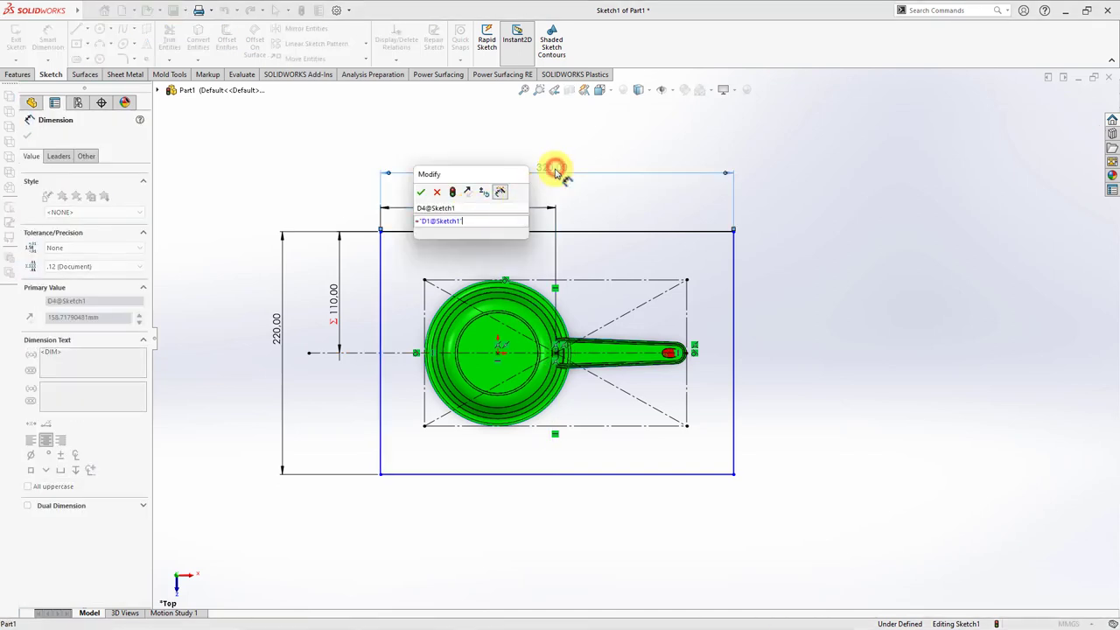
type("/2")
left_click(421, 191)
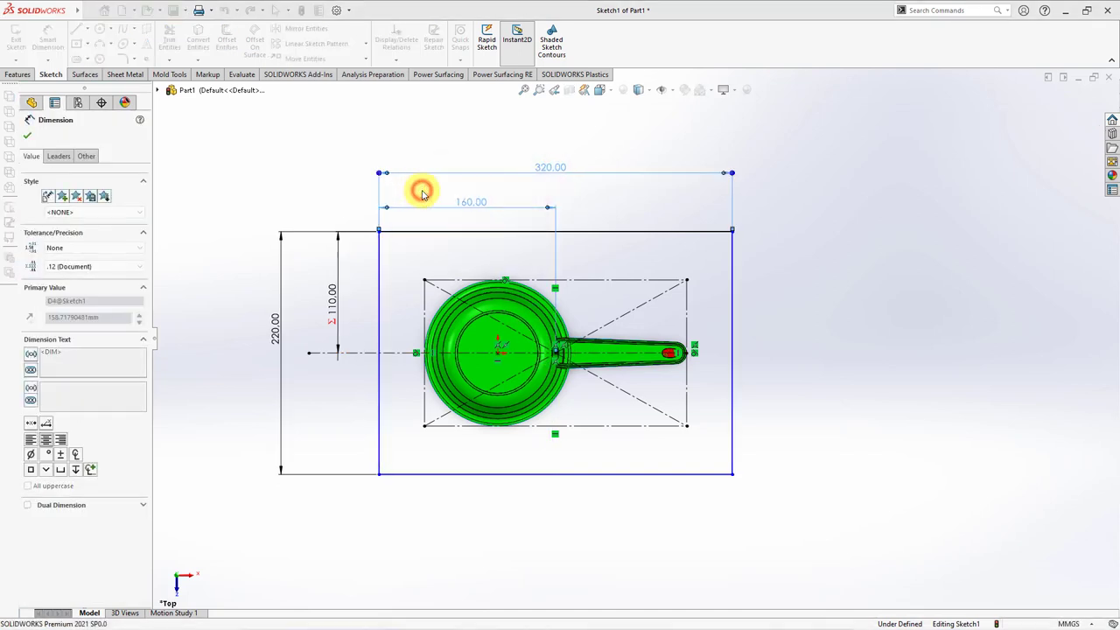
Make the rectangle's right line vertical to fully define Sketch1, then exit the sketch
right_click(312, 192)
left_click(341, 219)
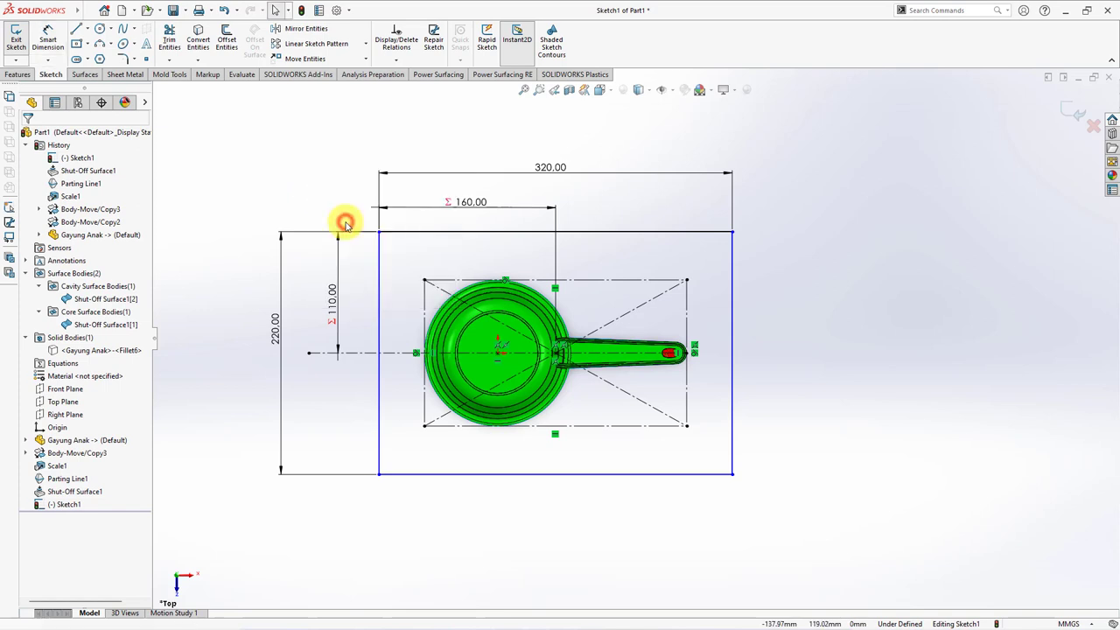
left_click(378, 260)
left_click(410, 473)
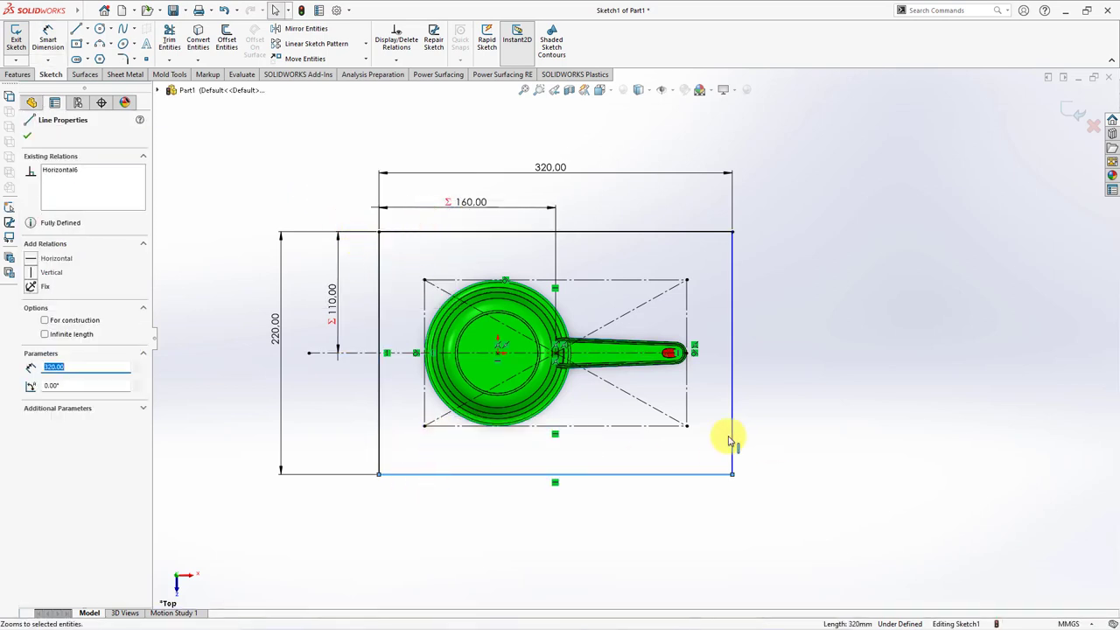
left_click(733, 441)
left_click(785, 387)
left_click(790, 321)
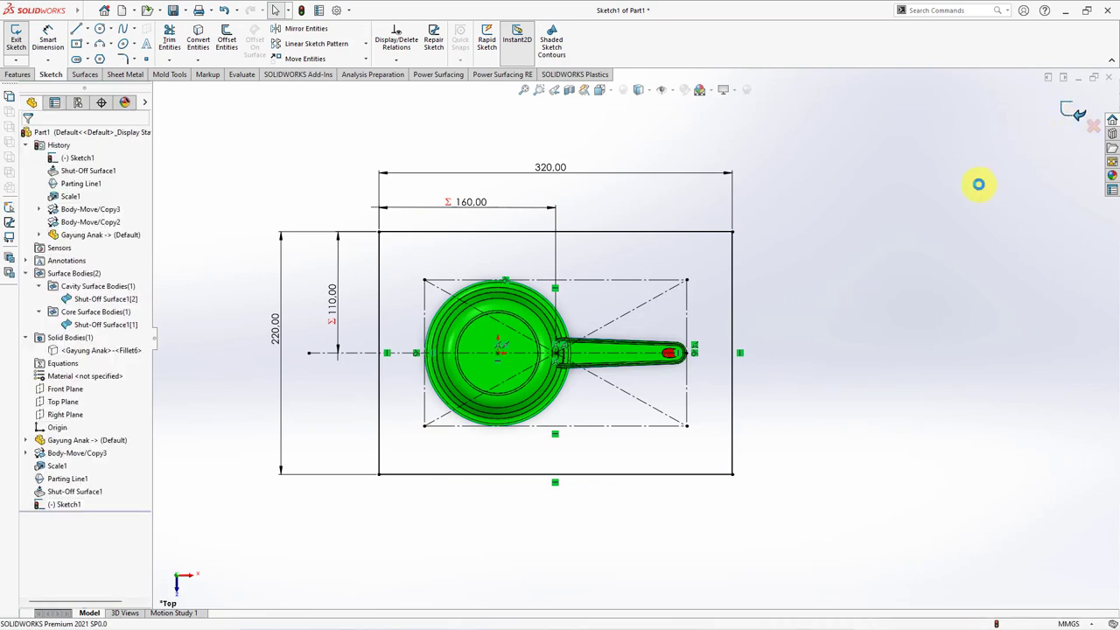
key("ctrl+b")
Start a parting surface from Parting Line1 and widen it to 121 mm
middle_click_drag(817, 365, 817, 240)
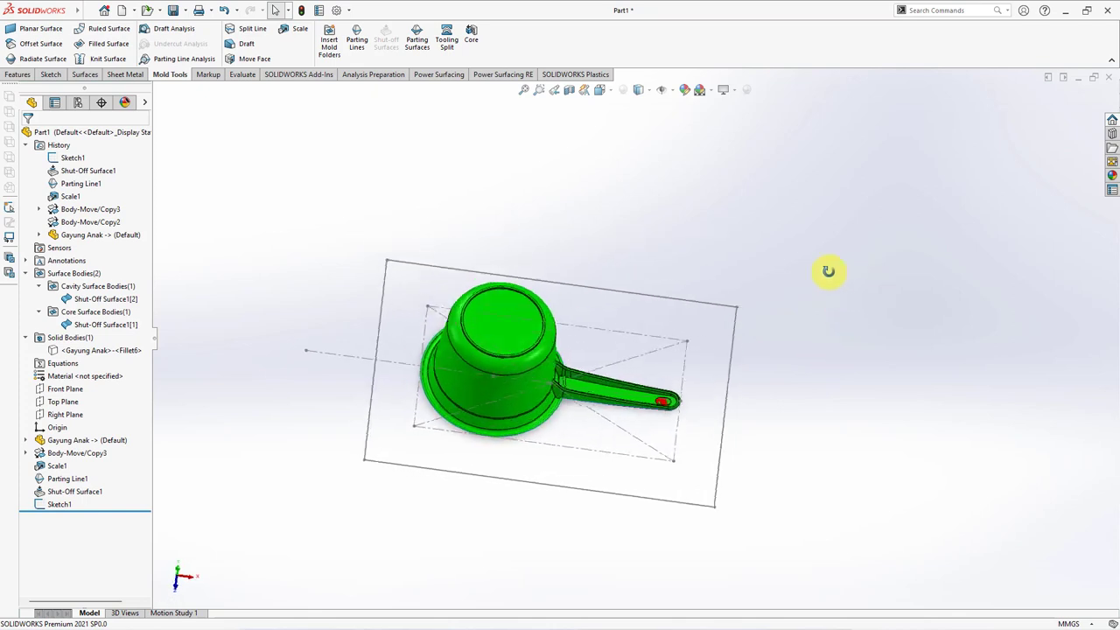
left_click(417, 39)
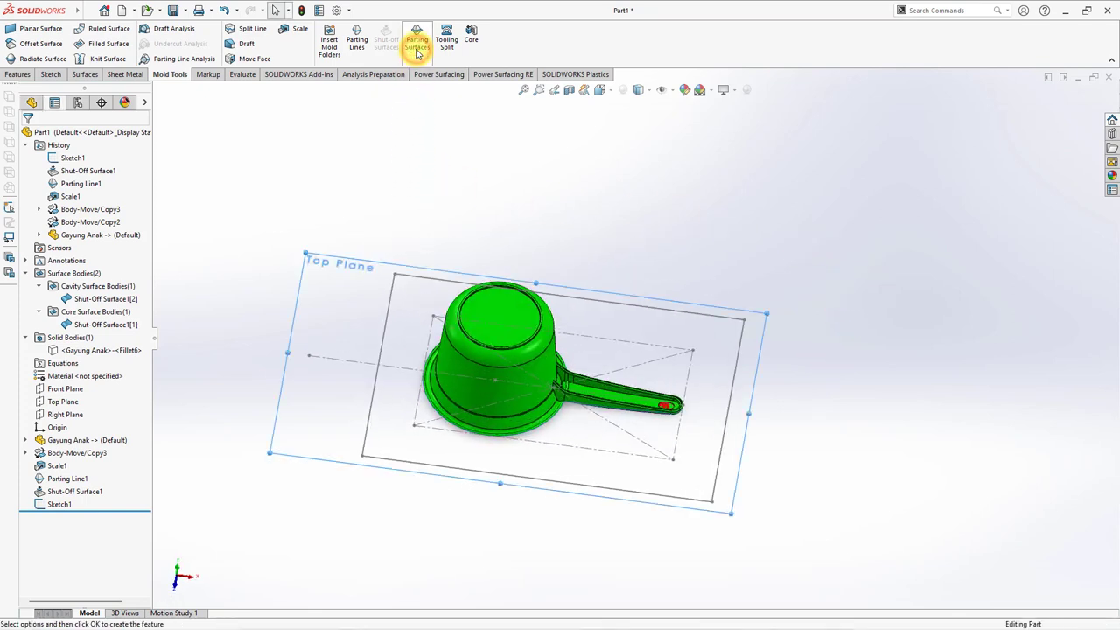
left_click(137, 346)
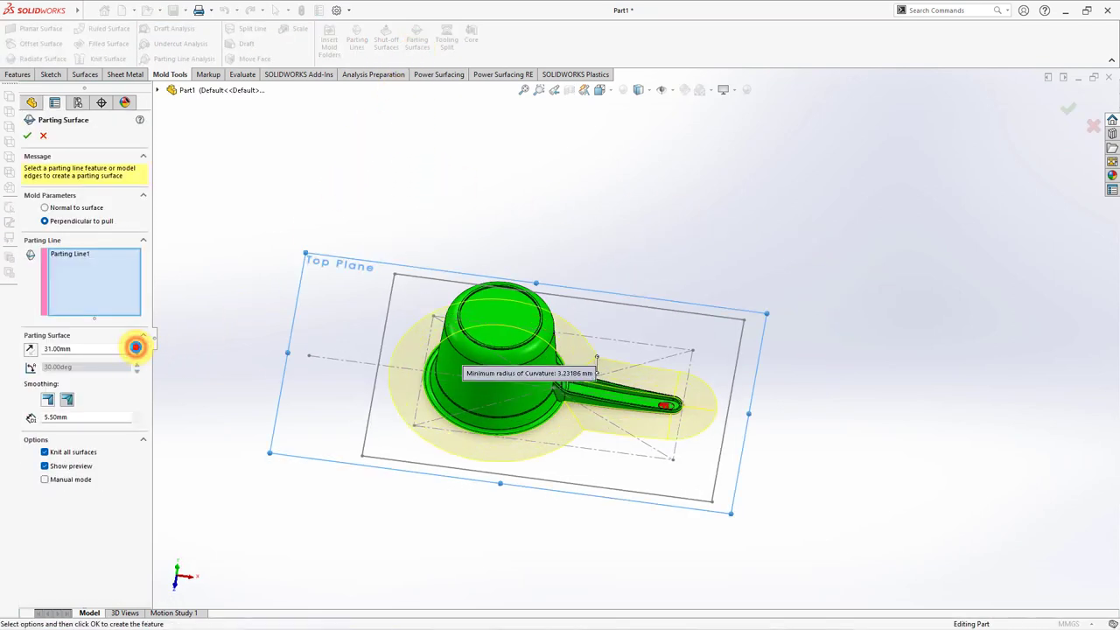
left_click(135, 346)
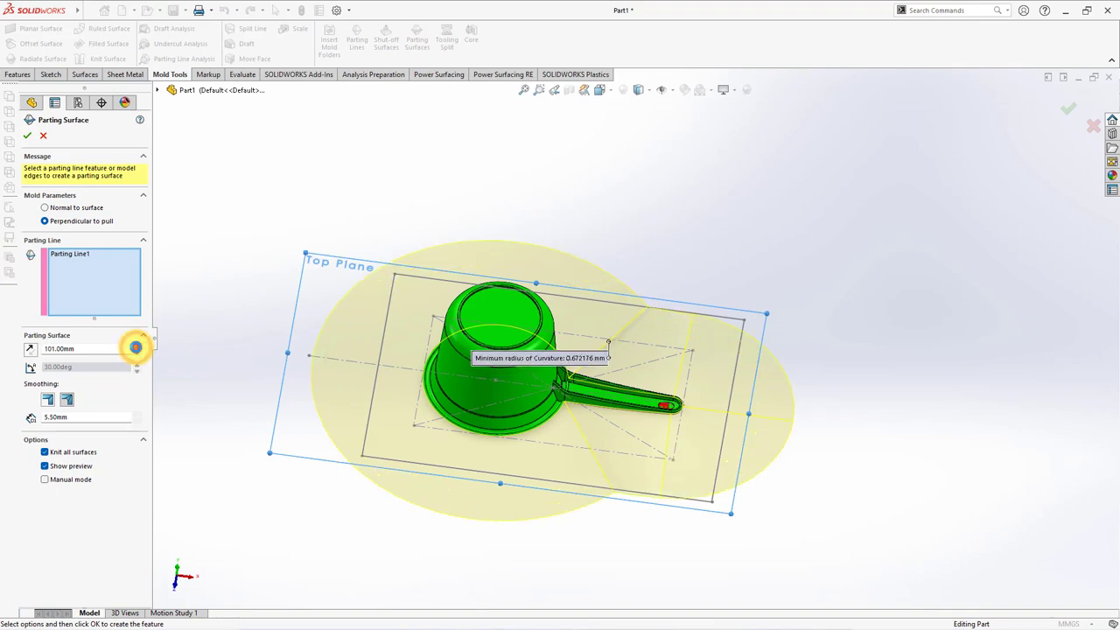
middle_click_drag(429, 288, 458, 312)
scroll(709, 504, "down", 3)
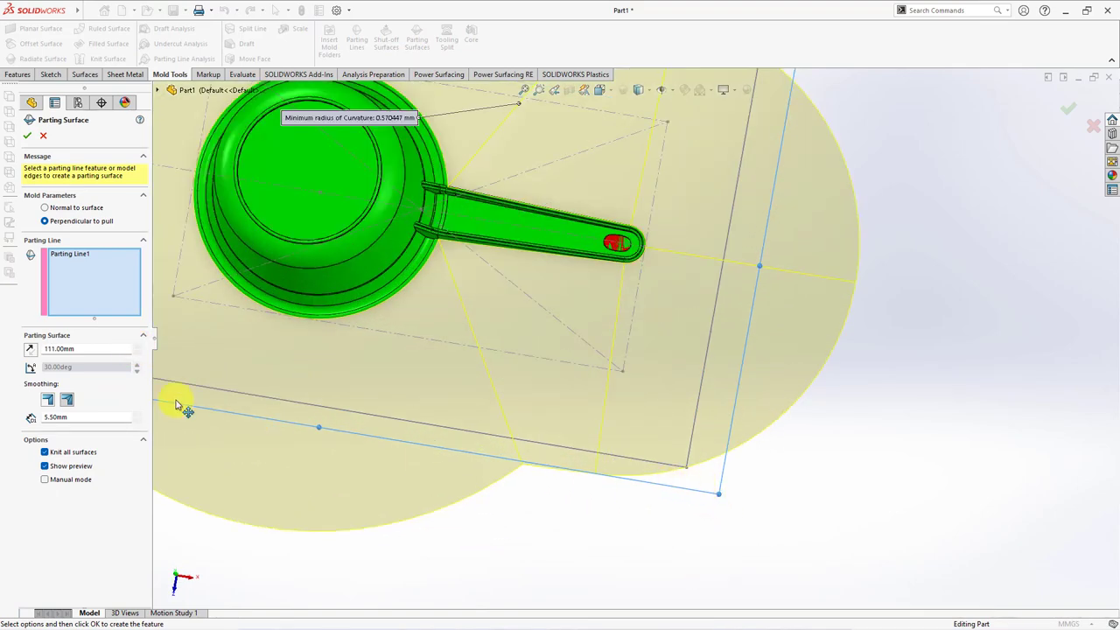
left_click(137, 347)
scroll(357, 399, "up", 3)
mouse_move(357, 400)
middle_mouse_down()
mouse_move(512, 388)
mouse_move(516, 360)
middle_mouse_up()
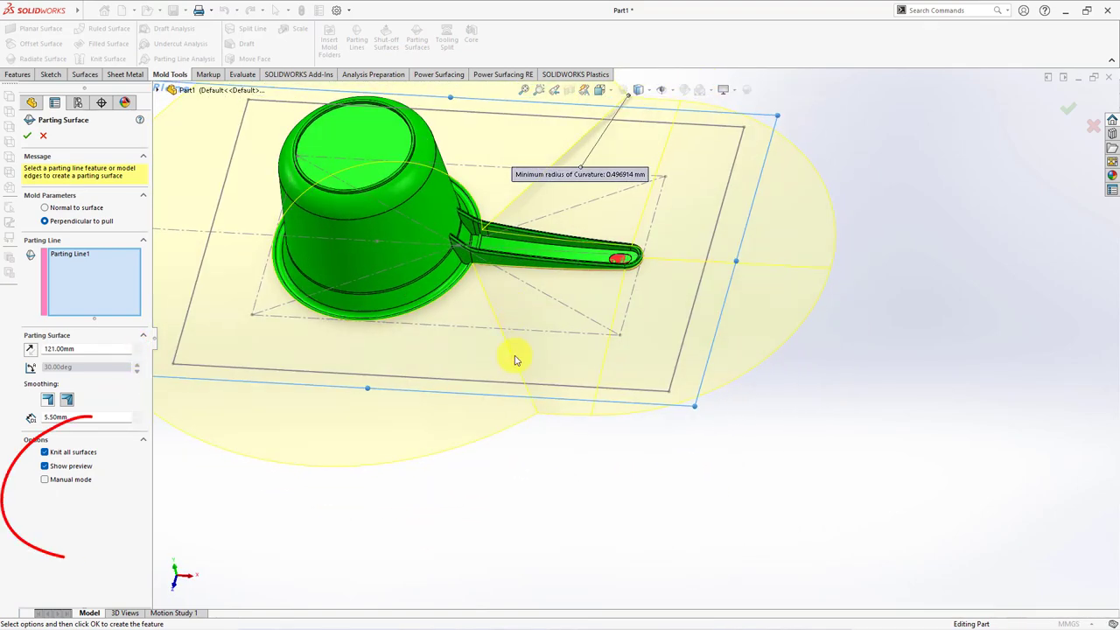
Turn on manual mode, stretch a corner outward in the top view, and accept Parting Surface1
left_click(46, 481)
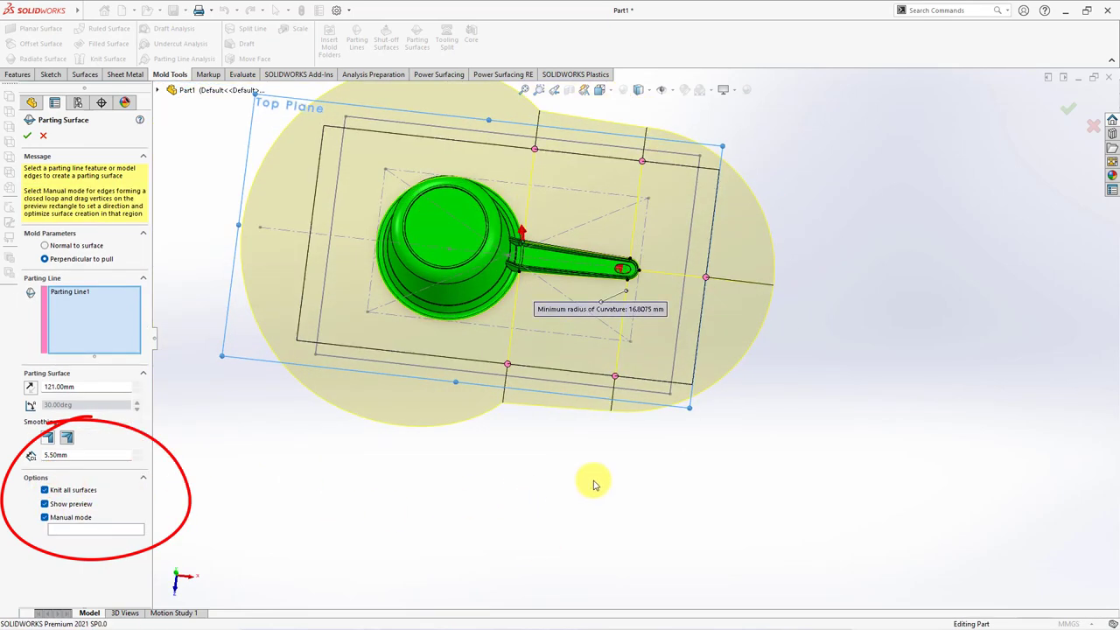
left_click(598, 91)
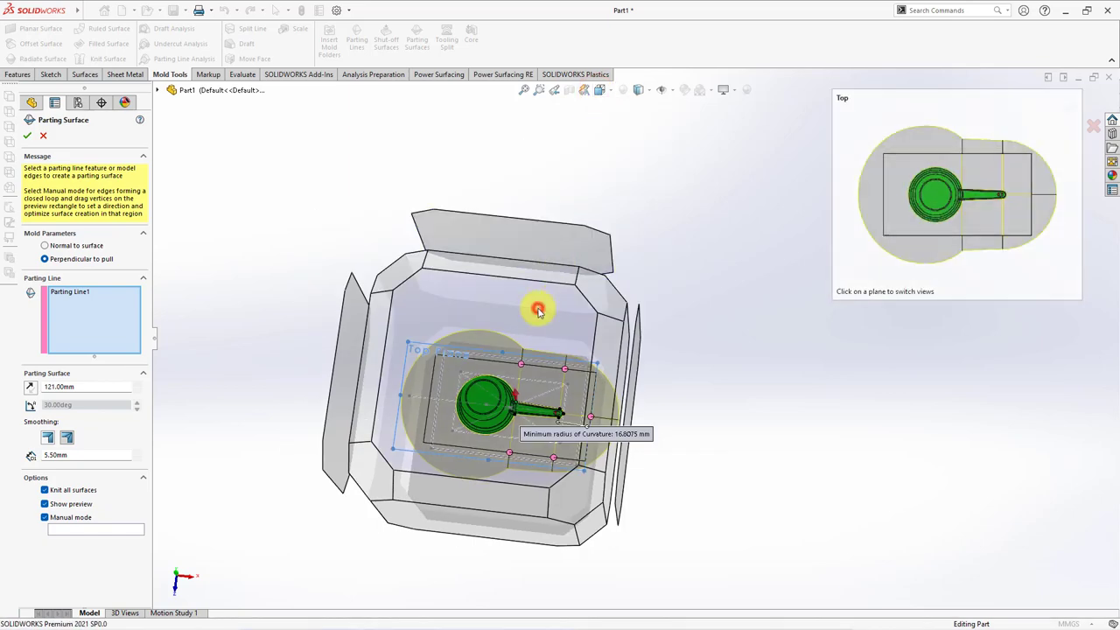
left_click(532, 305)
left_click(45, 518)
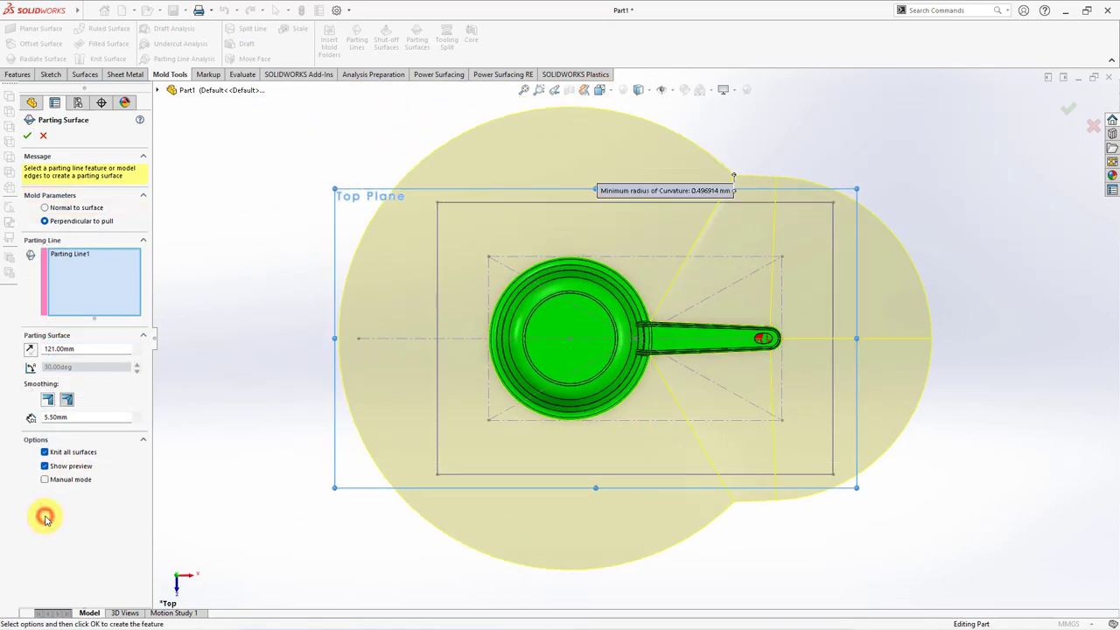
left_click(45, 480)
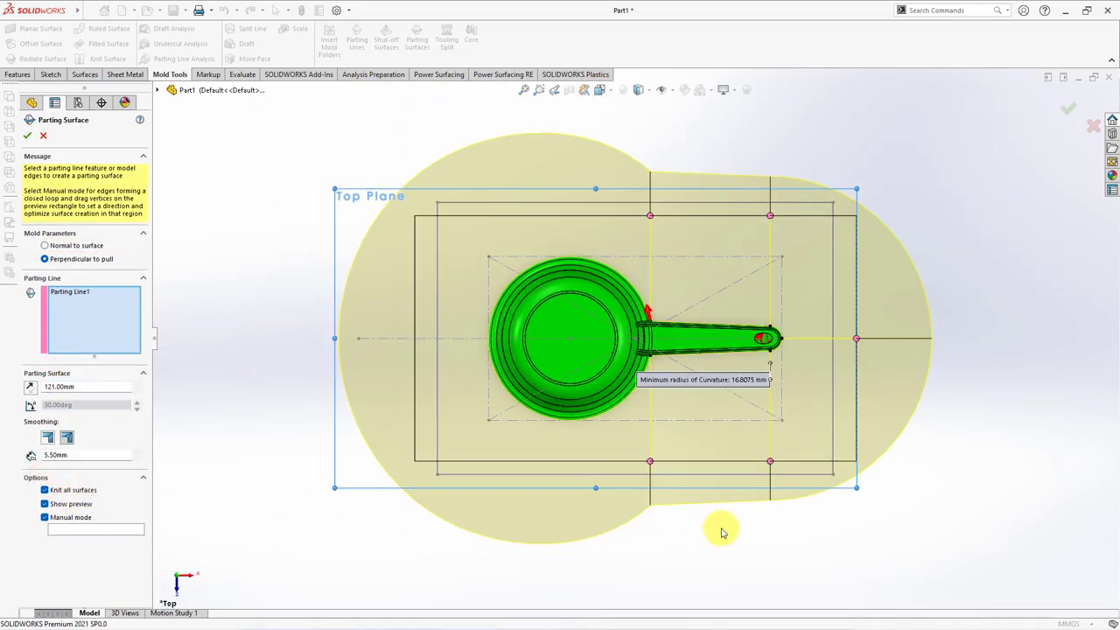
left_click_drag(686, 468, 688, 469)
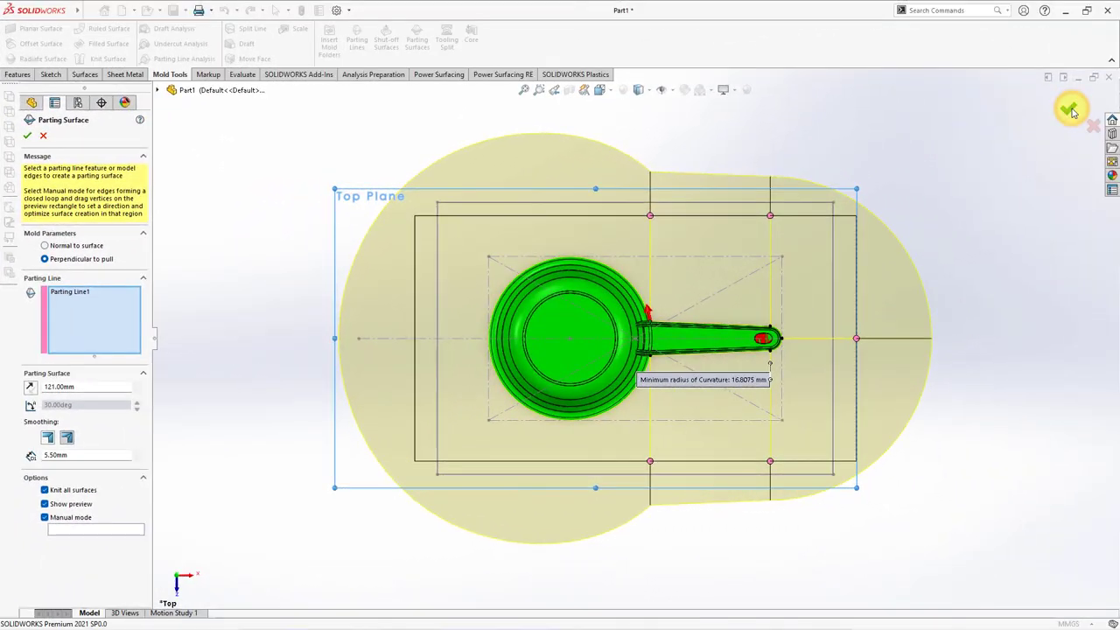
left_click(1070, 109)
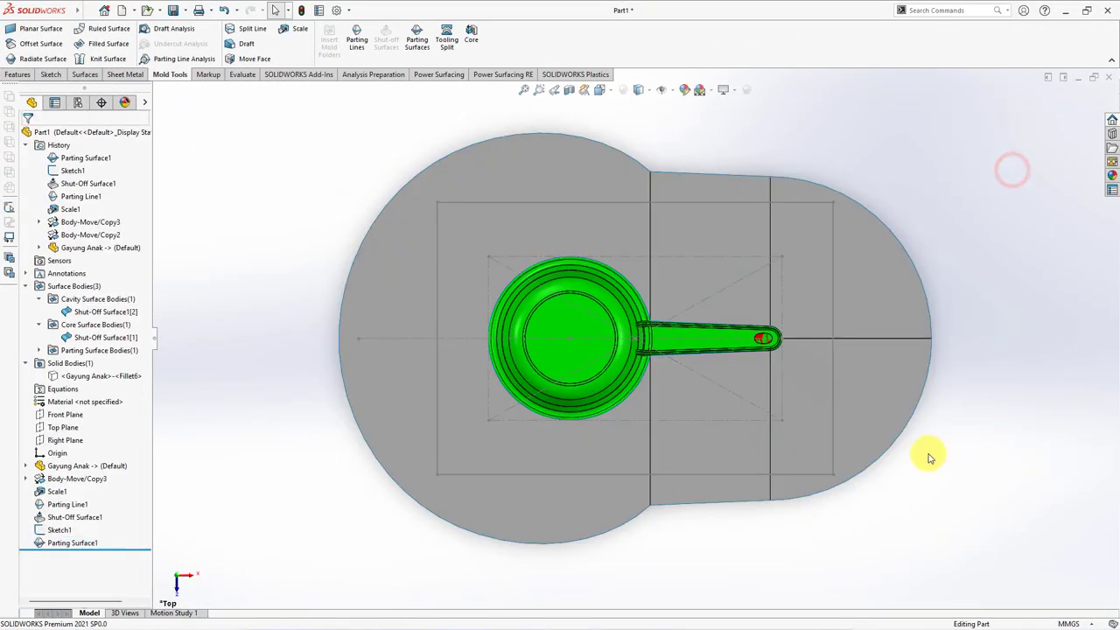
Start a variable-size fillet on the handle-side edge: 0 mm upper end, 100 mm lower end
mouse_move(929, 456)
middle_mouse_down()
mouse_move(924, 237)
mouse_move(911, 250)
middle_mouse_up()
scroll(627, 450, "down", 3)
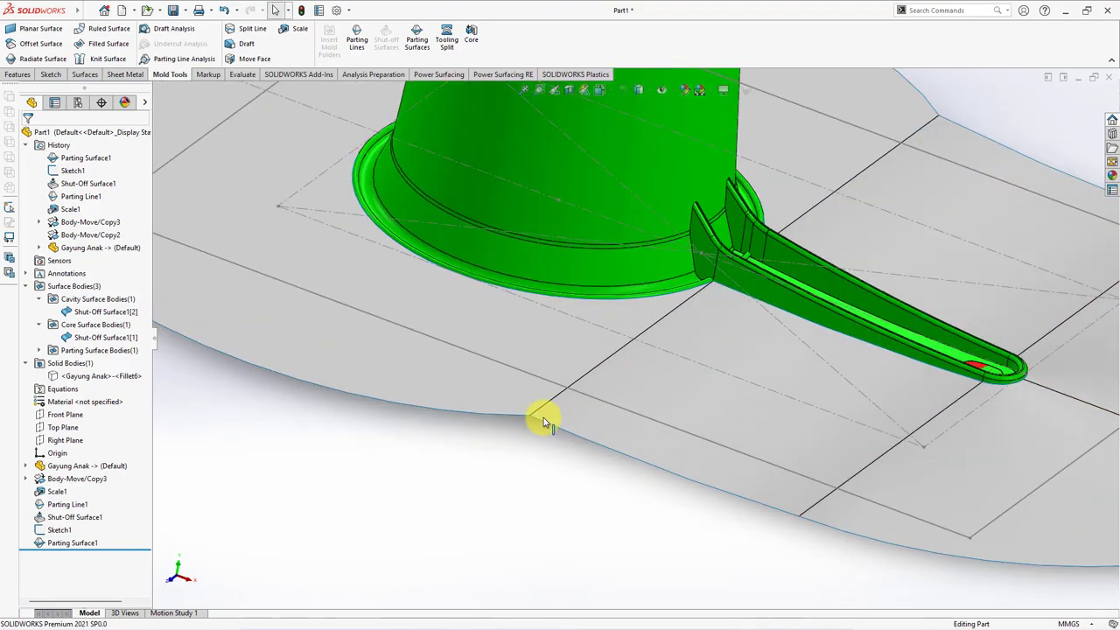
scroll(543, 420, "down", 3)
mouse_move(565, 385)
middle_mouse_down()
mouse_move(583, 350)
mouse_move(545, 435)
middle_mouse_up()
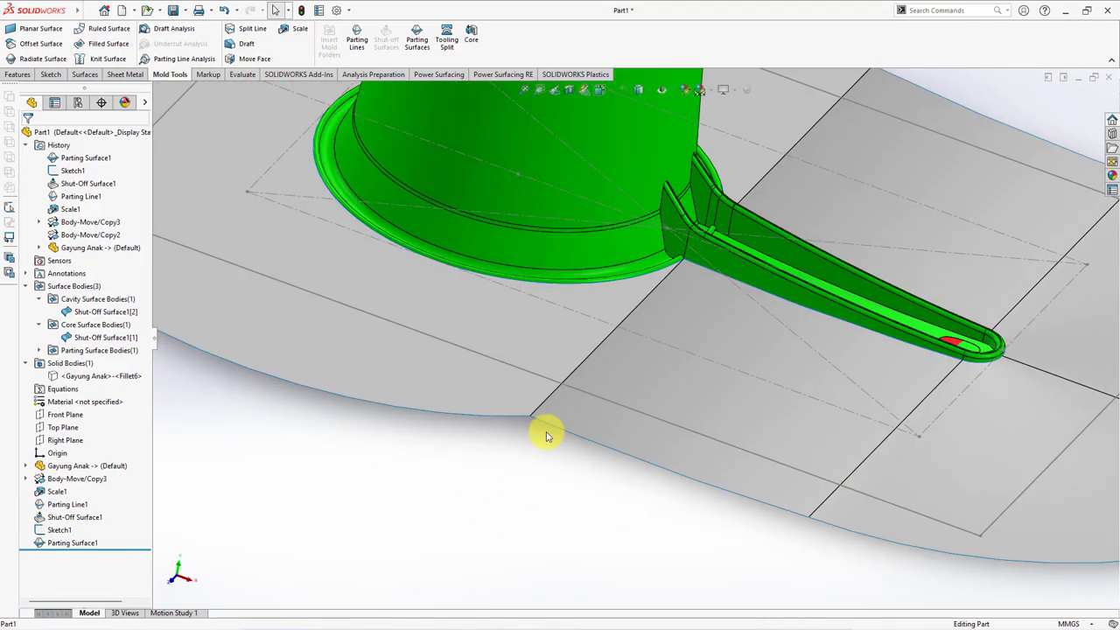
scroll(513, 426, "up", 3)
left_click(18, 75)
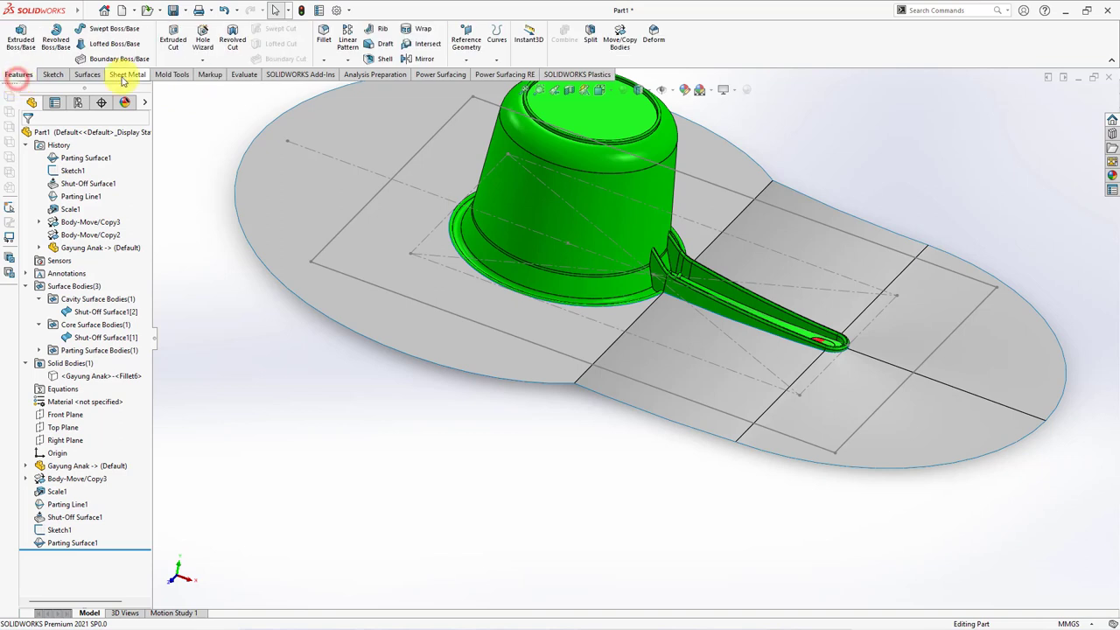
left_click(323, 37)
left_click(61, 192)
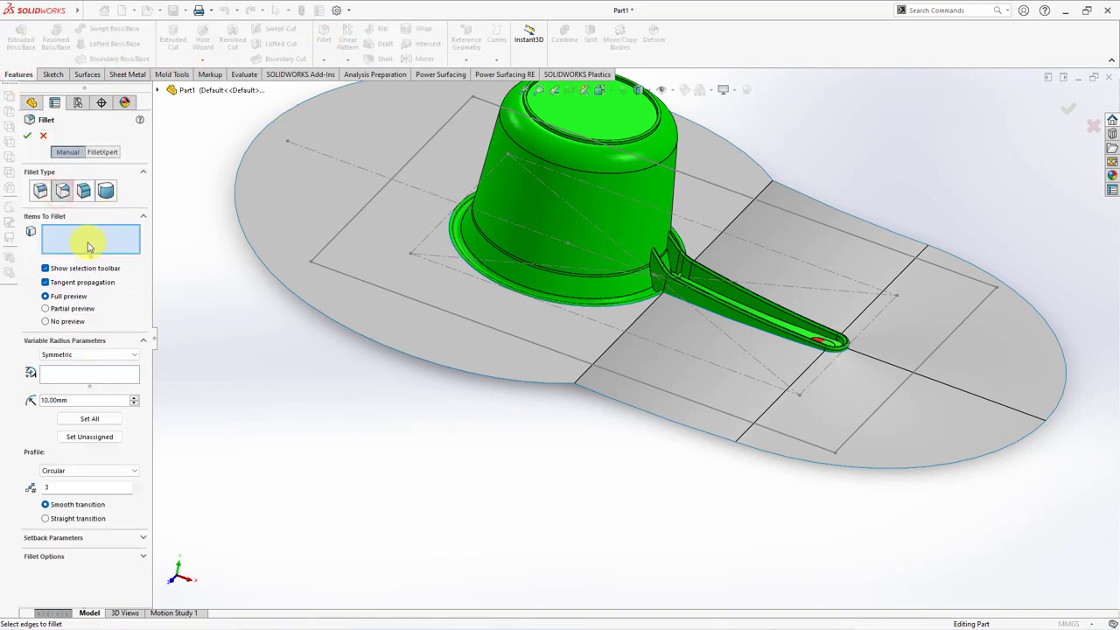
left_click(582, 376)
left_click(636, 309)
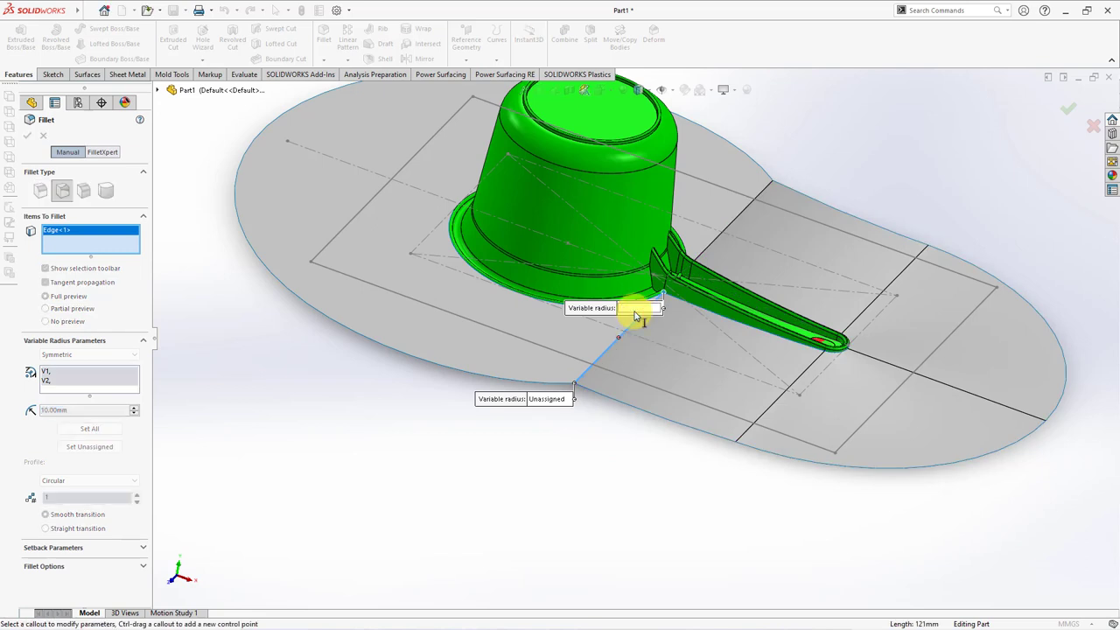
type("0")
left_click(542, 401)
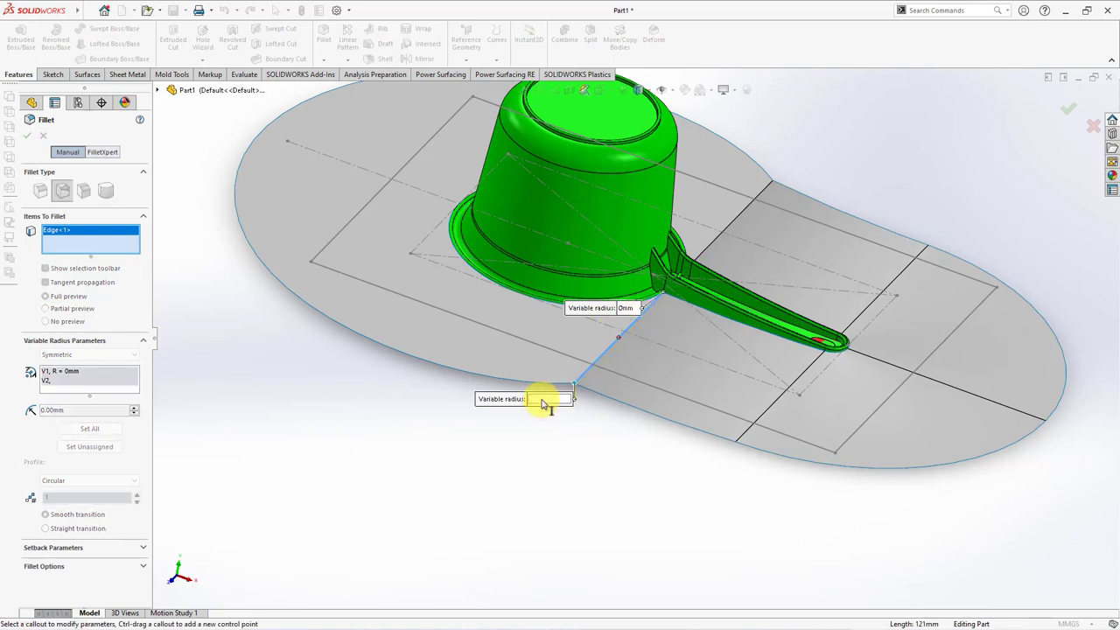
type("100")
key("Return")
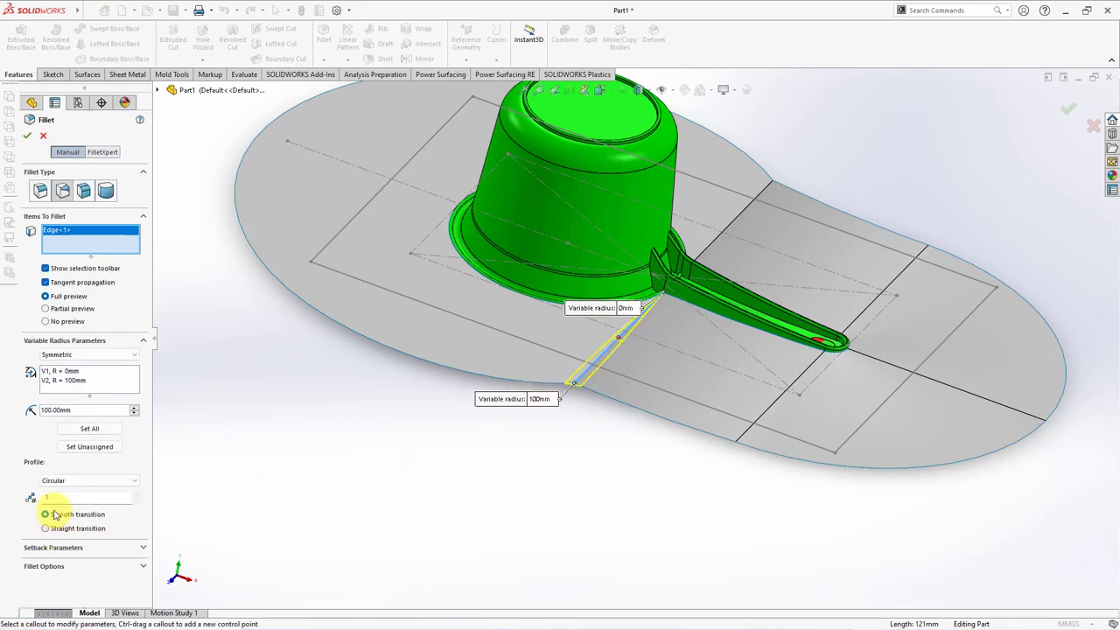
Use a straight transition, add the second edge at 0 mm and 100 mm, and confirm VarFillet1
left_click(46, 528)
middle_click_drag(734, 359, 729, 388)
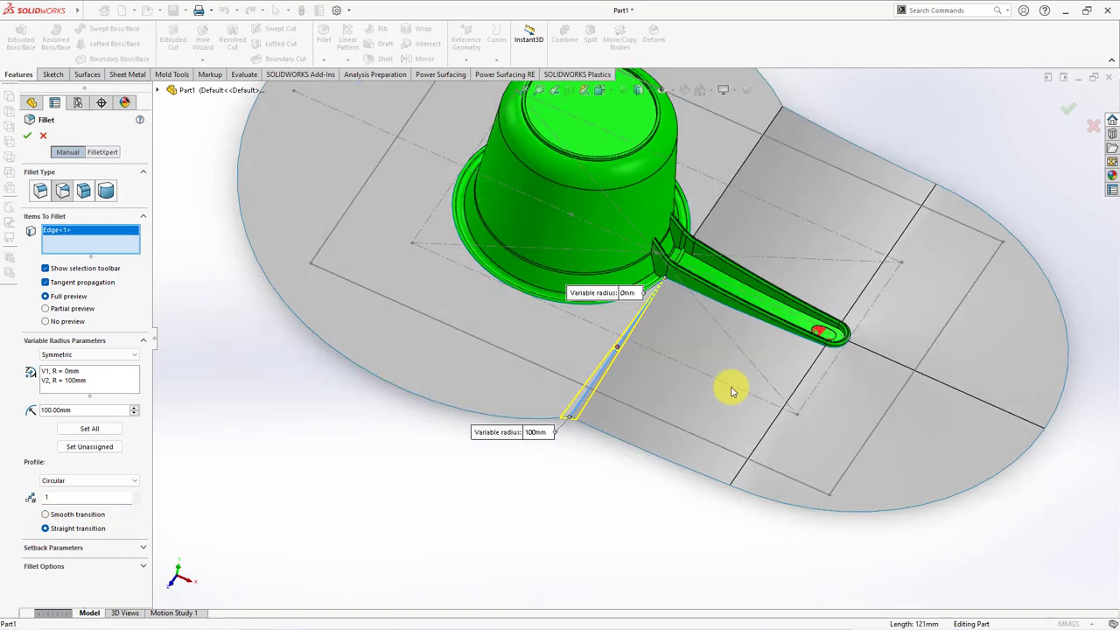
left_click(741, 173)
left_click(662, 262)
type("0")
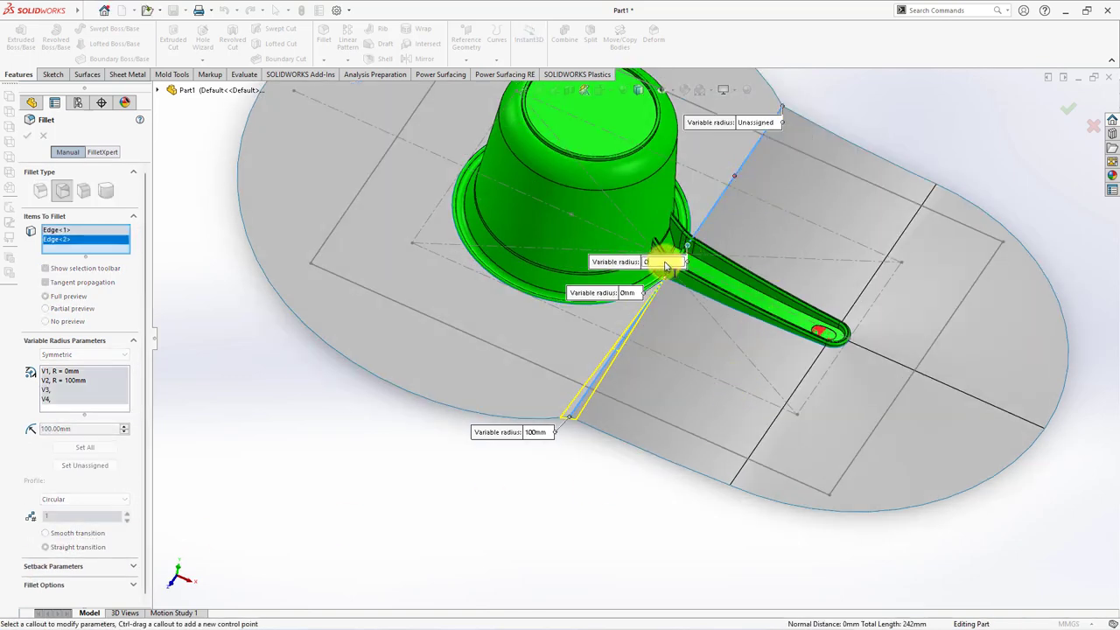
key("Return")
left_click(745, 123)
type("1")
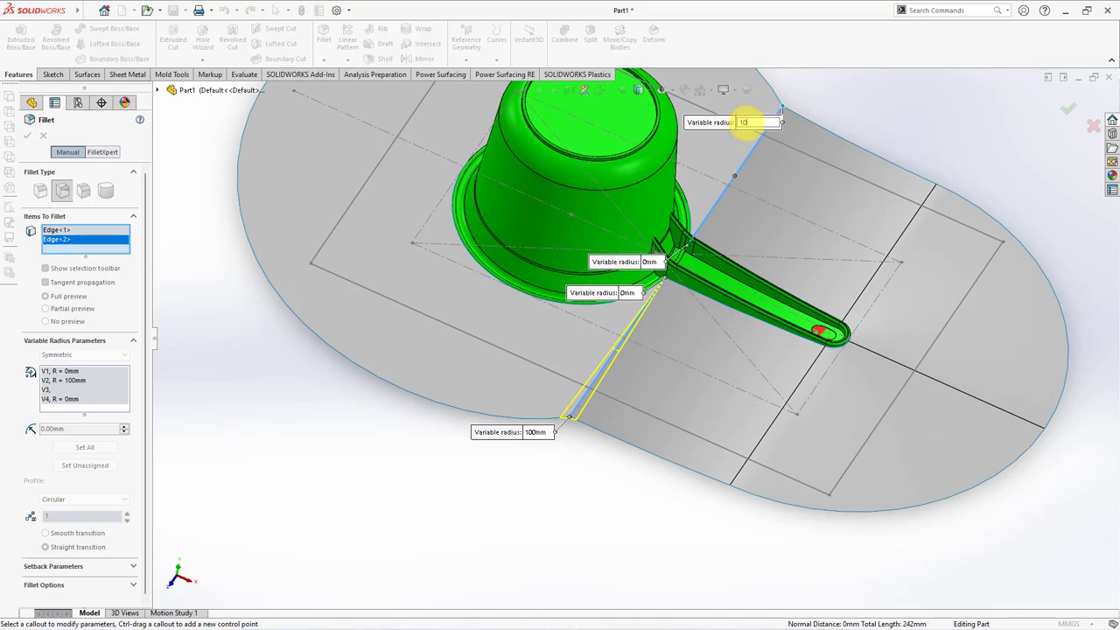
type("0")
key("Return")
middle_click_drag(750, 126, 775, 196)
scroll(732, 237, "up", 2)
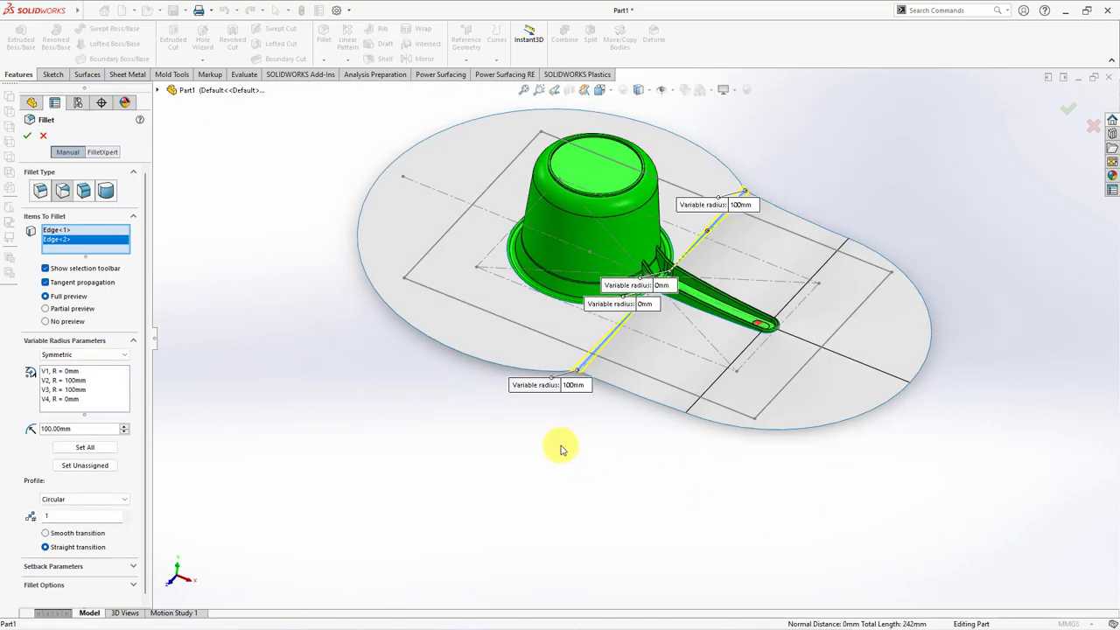
middle_click_drag(561, 449, 439, 425)
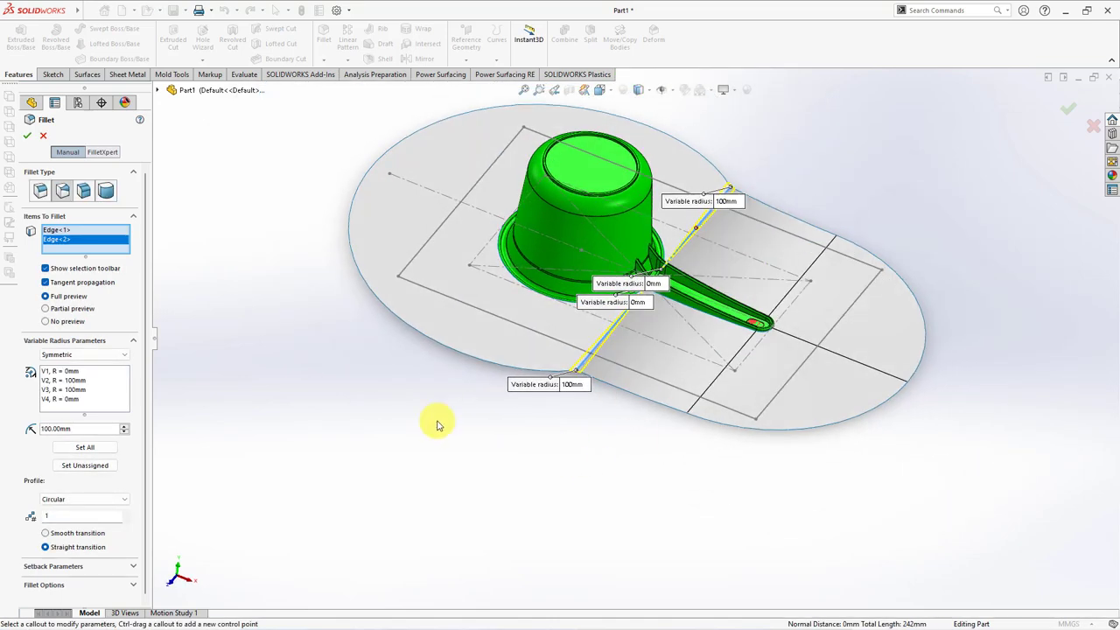
left_click(28, 136)
mouse_move(245, 307)
middle_mouse_down()
mouse_move(296, 325)
mouse_move(295, 375)
middle_mouse_up()
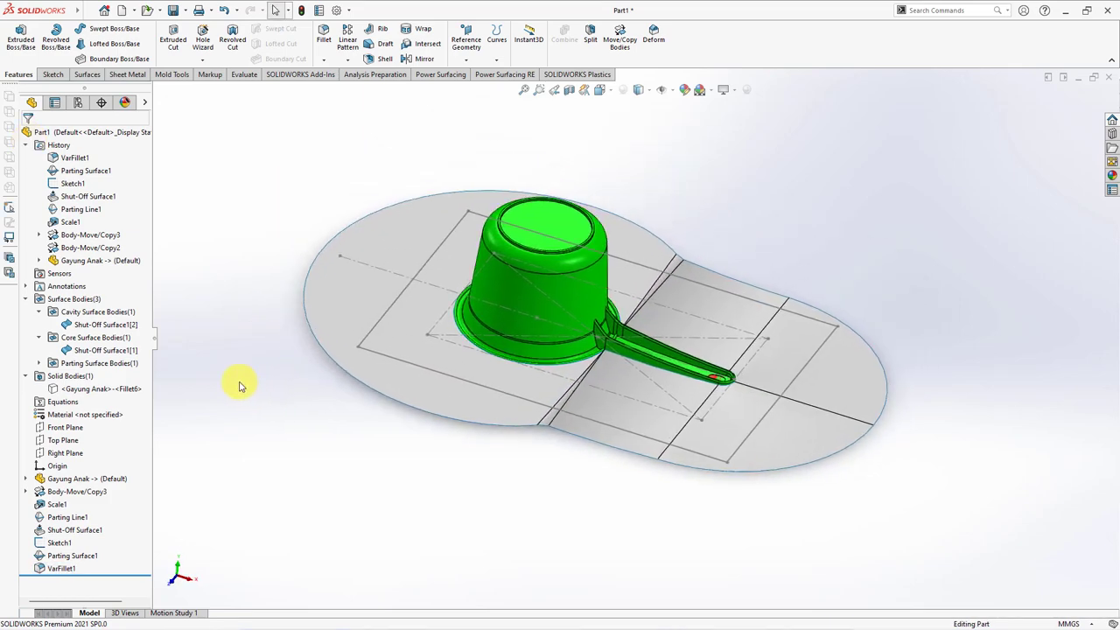
Surface-extrude Sketch1 120 mm upward with a cap end and 10 mm downward in Direction 2
left_click(59, 529)
left_click(86, 75)
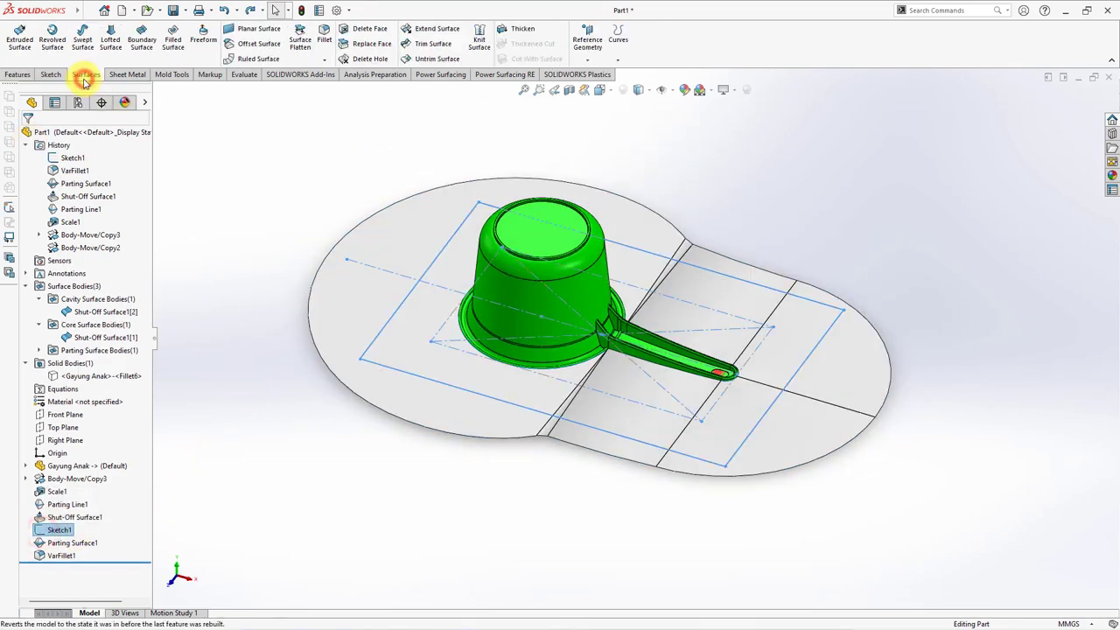
left_click(25, 54)
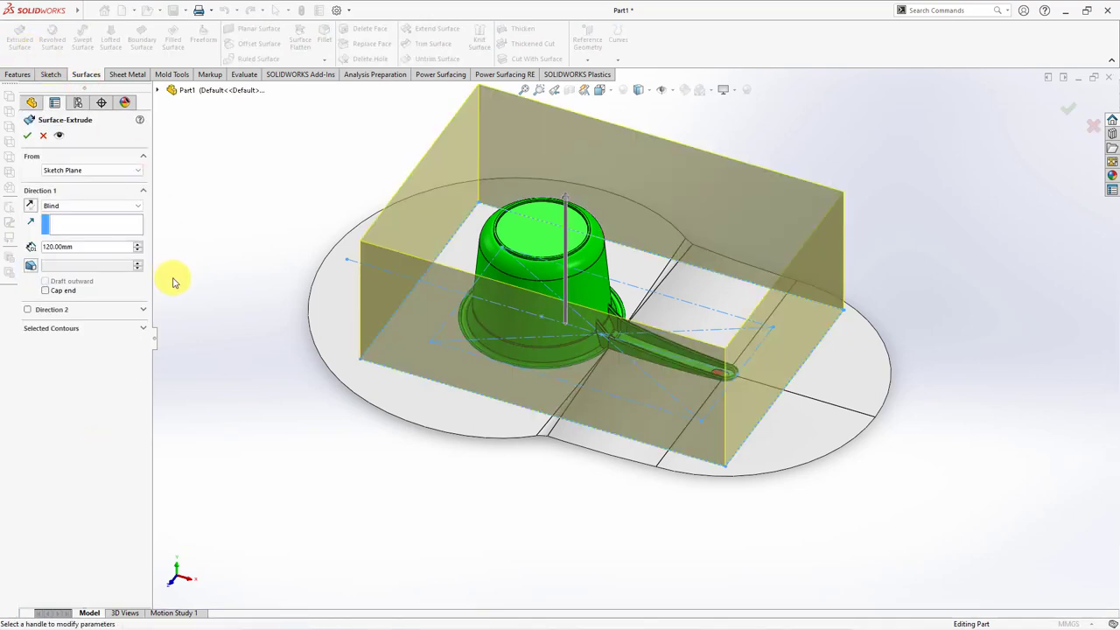
left_click(45, 291)
middle_click_drag(222, 332, 241, 207)
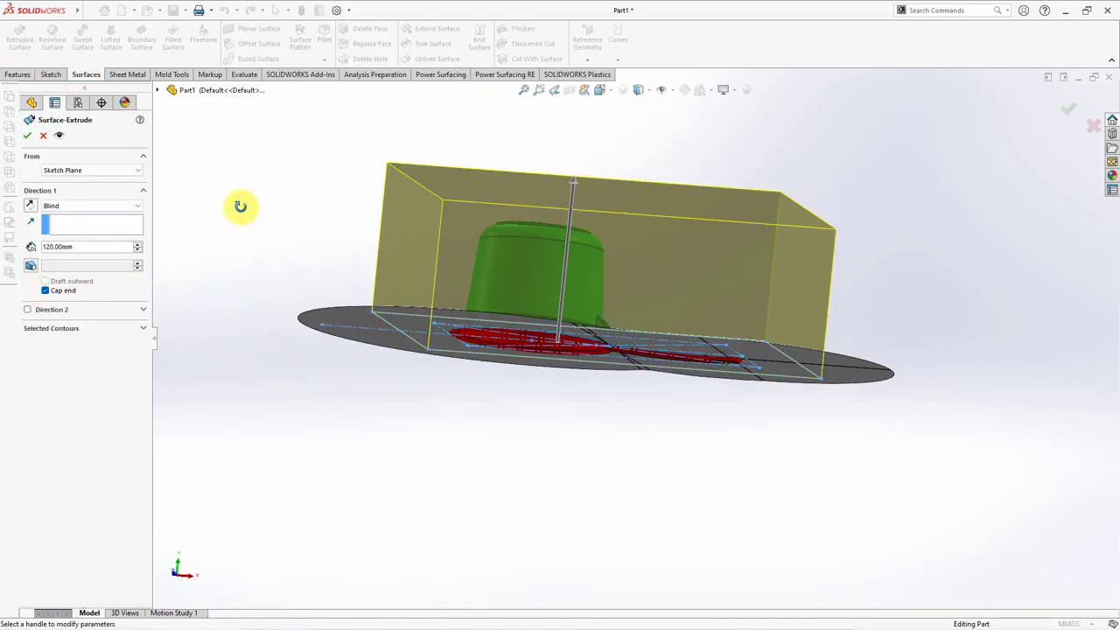
left_click(28, 310)
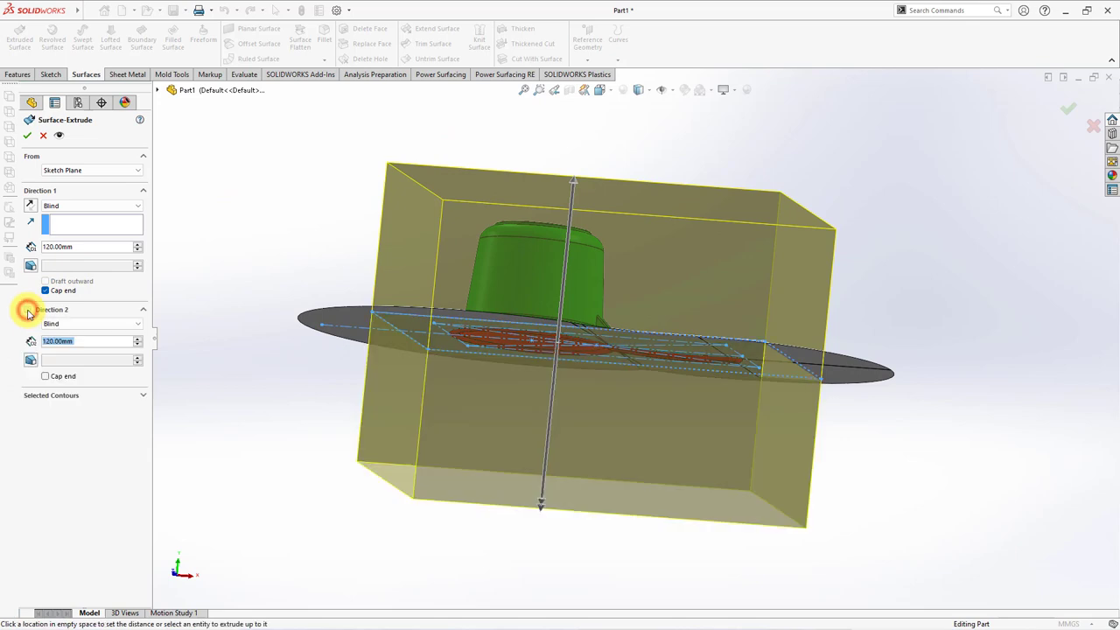
left_click(137, 346)
left_click(138, 346)
left_click(137, 346)
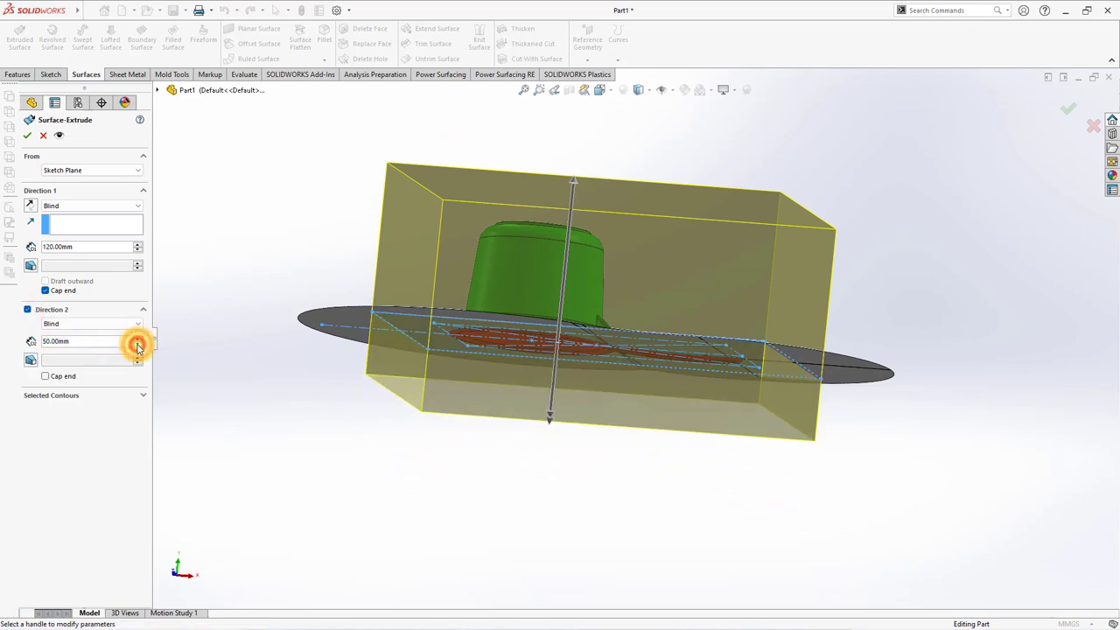
left_click(137, 347)
left_click(137, 347)
left_click(137, 347)
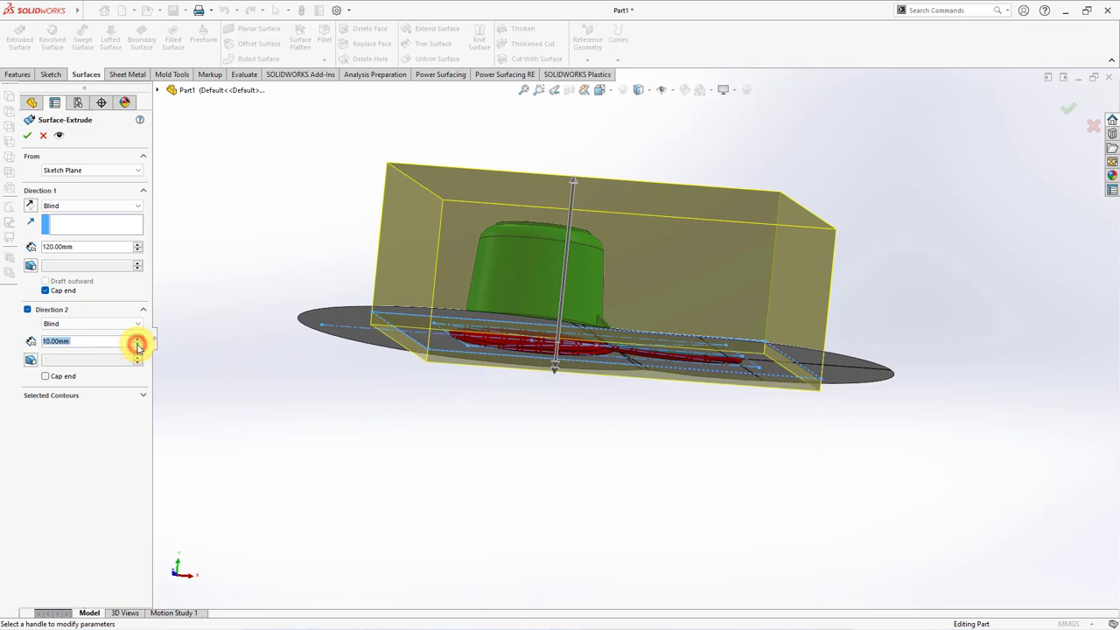
left_click(28, 137)
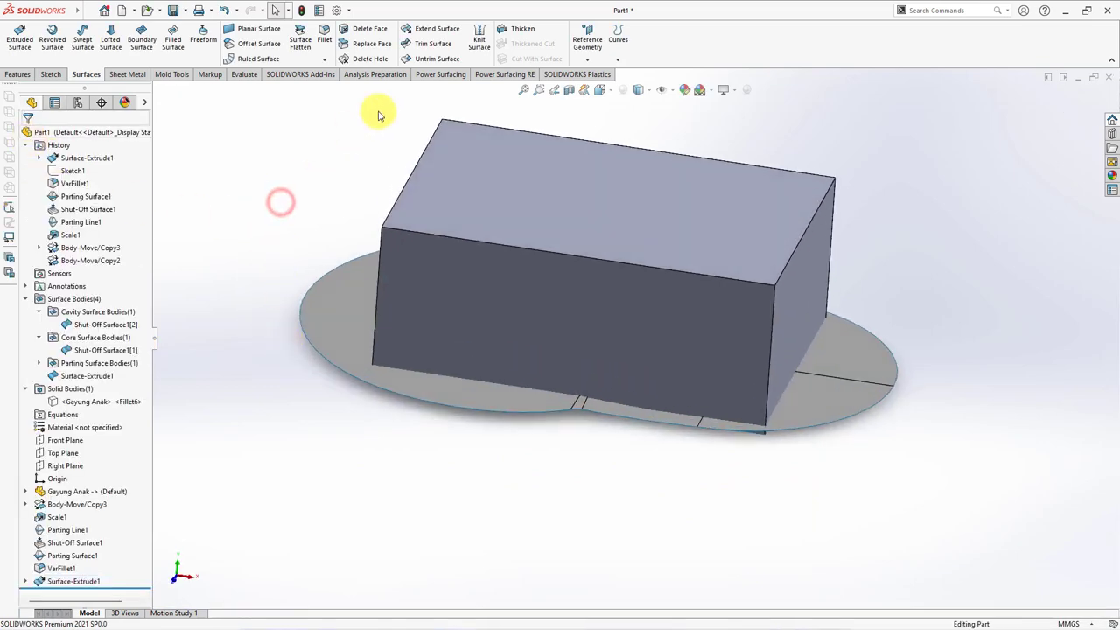
Mutually trim Surface-Extrude1 and VarFillet1, keeping the box walls and the inner parting surface
left_click(429, 44)
left_click(62, 182)
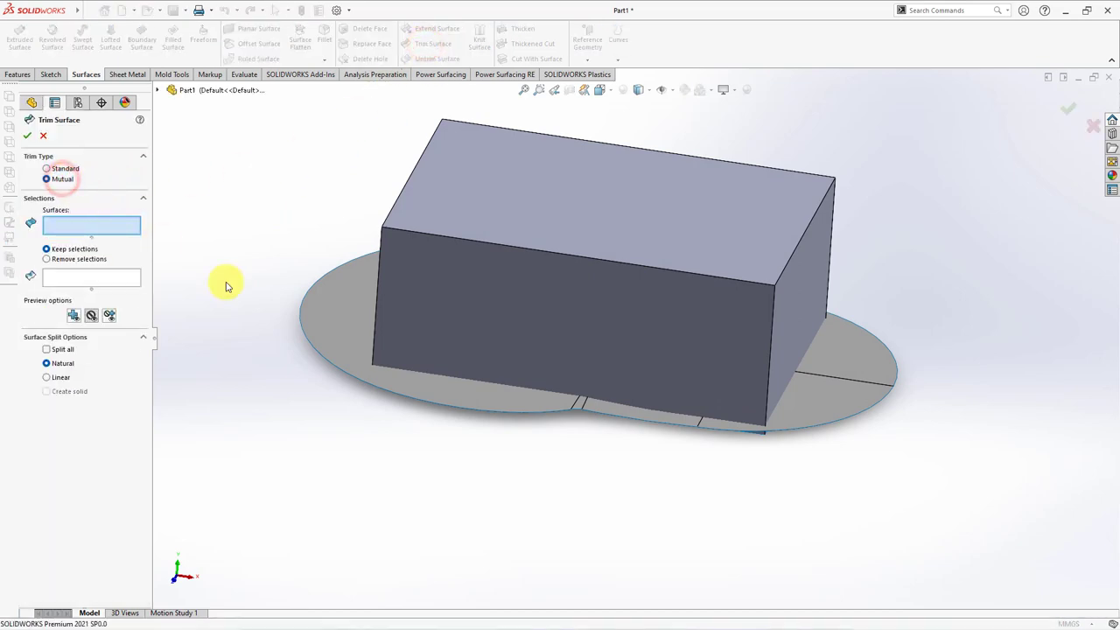
left_click(423, 318)
left_click(345, 321)
middle_click_drag(362, 405, 373, 244)
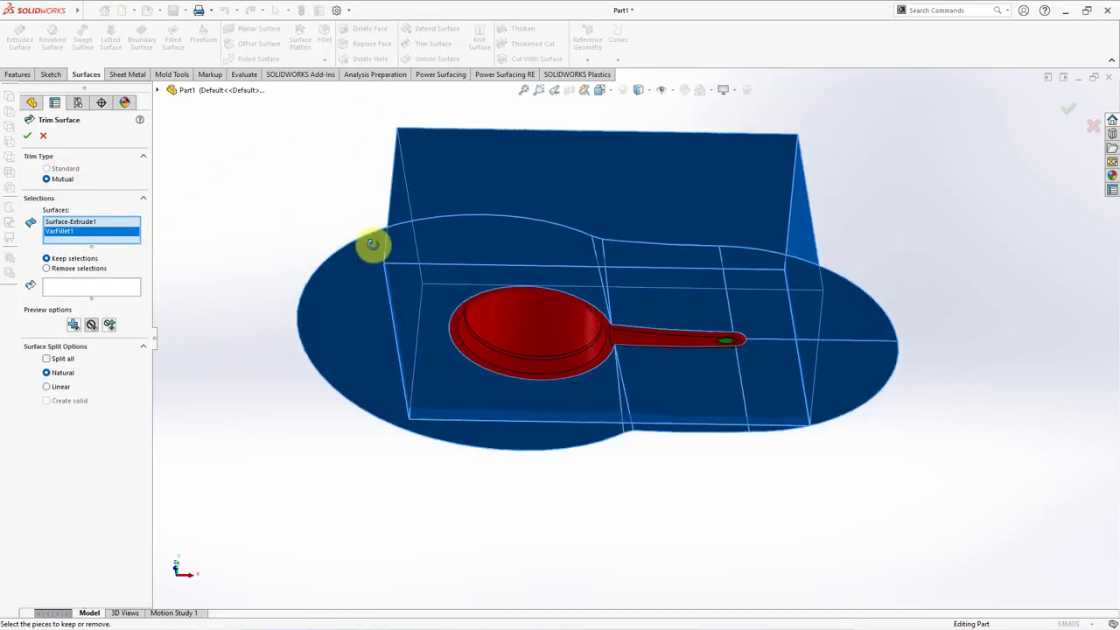
left_click(90, 289)
left_click(445, 177)
left_click(419, 278)
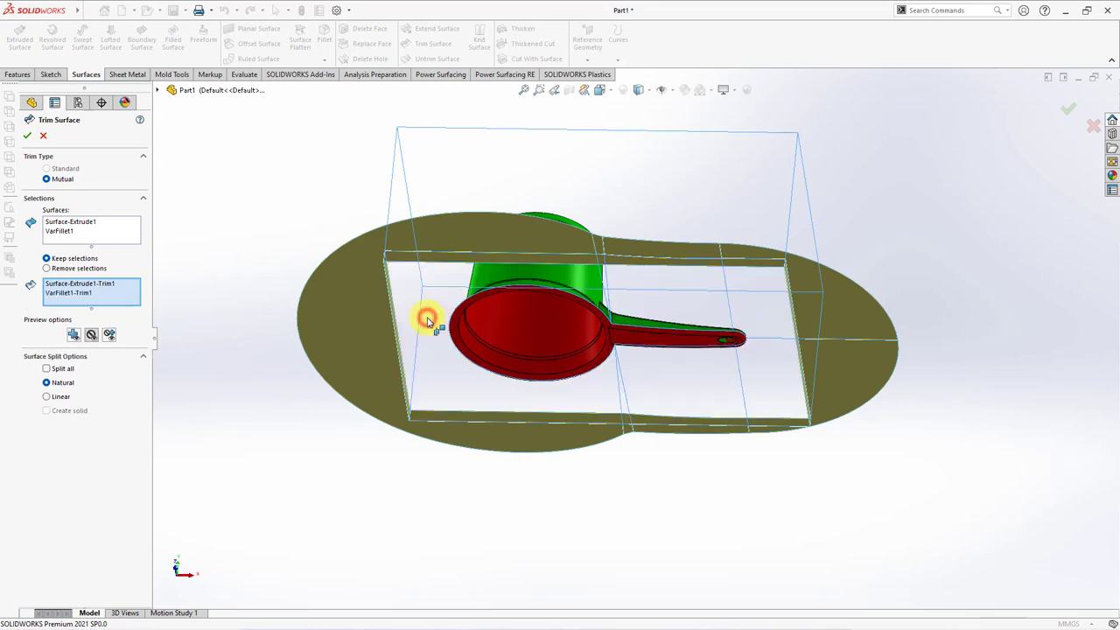
left_click(27, 136)
mouse_move(295, 332)
middle_mouse_down()
mouse_move(307, 222)
mouse_move(320, 242)
middle_mouse_up()
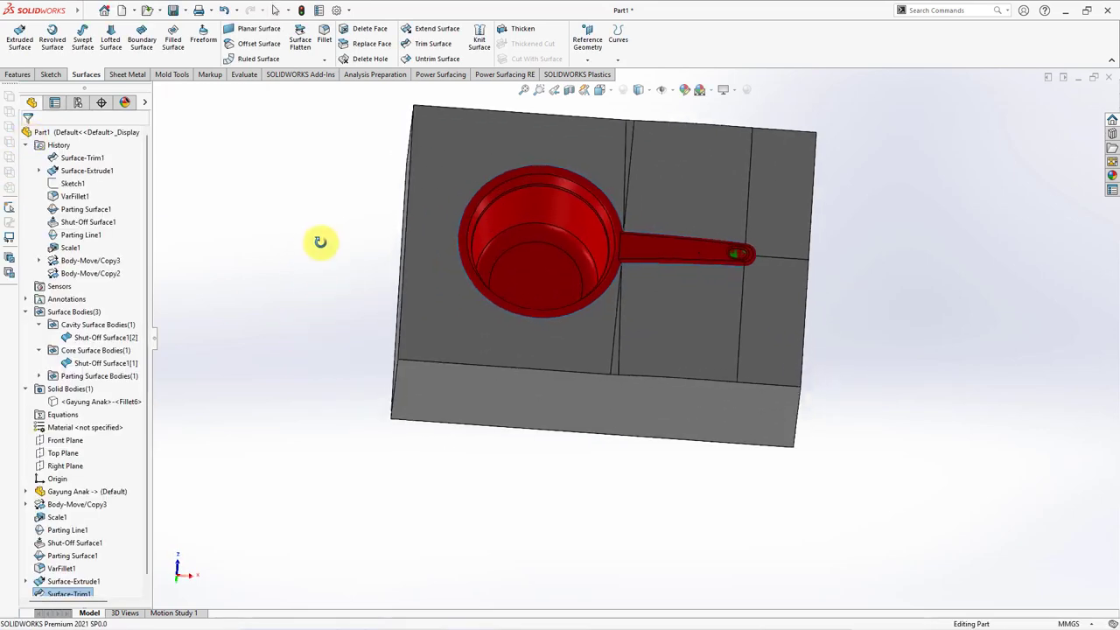
Hide the core shut-off surface, Shut-Off Surface1[1]
left_click(80, 365)
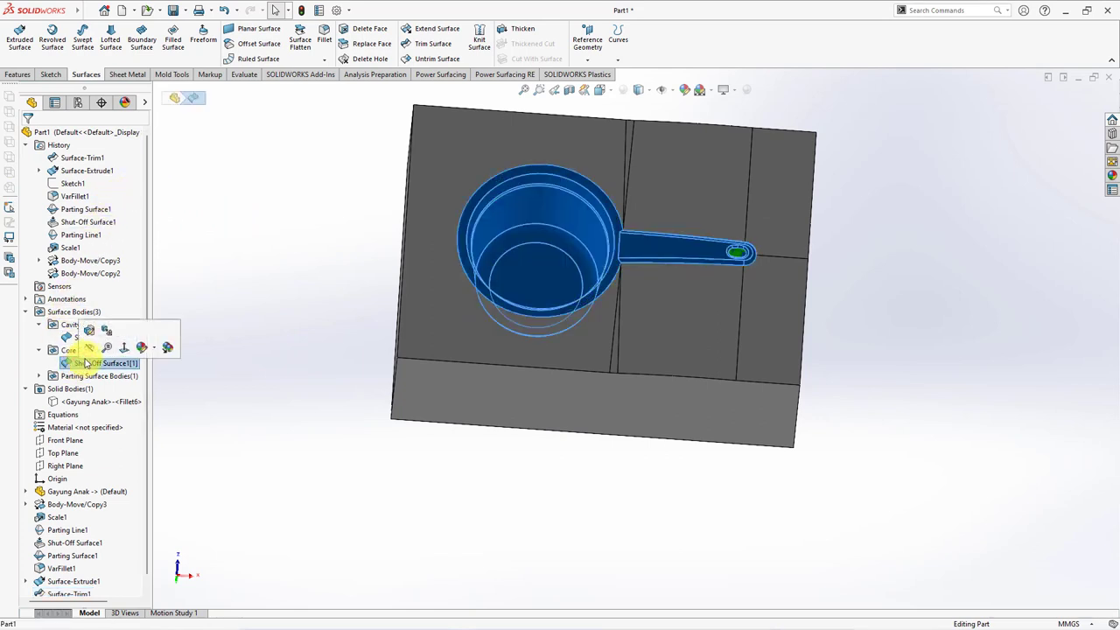
left_click(91, 350)
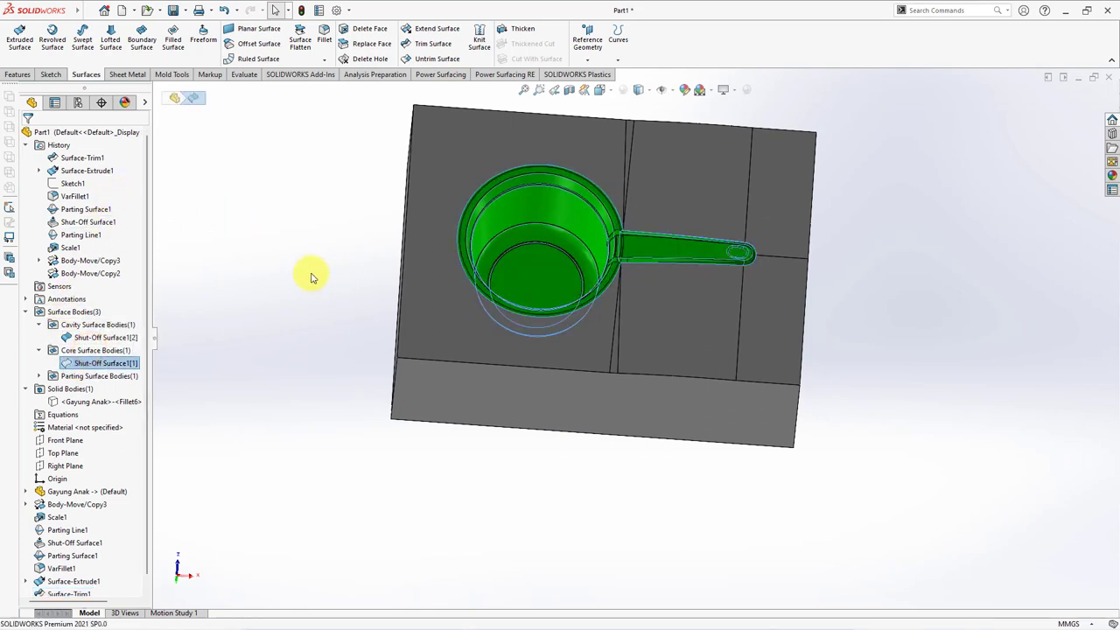
middle_click_drag(310, 276, 311, 246)
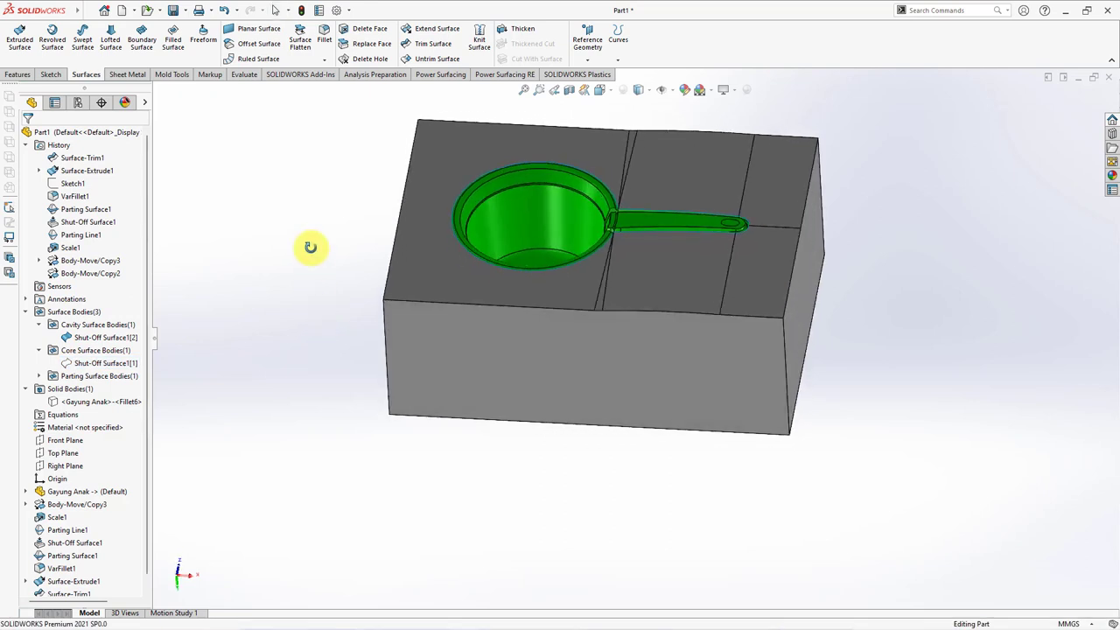
Knit Surface-Trim1 and Shut-Off Surface1[2] into a solid, then show Shut-Off Surface1[1] again
left_click(481, 42)
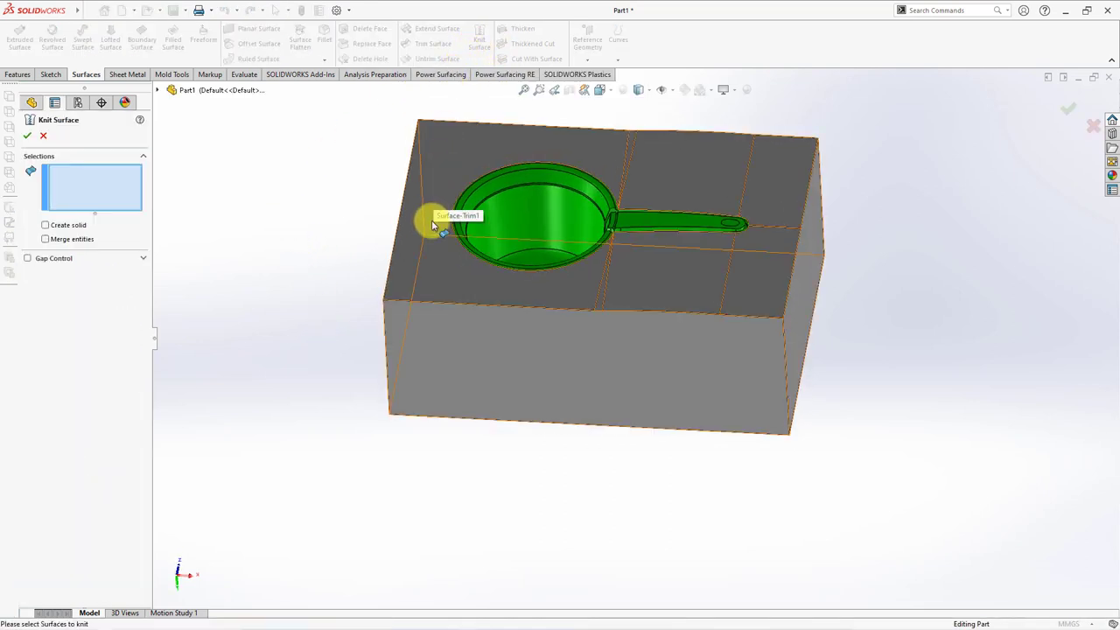
left_click(427, 253)
left_click(492, 220)
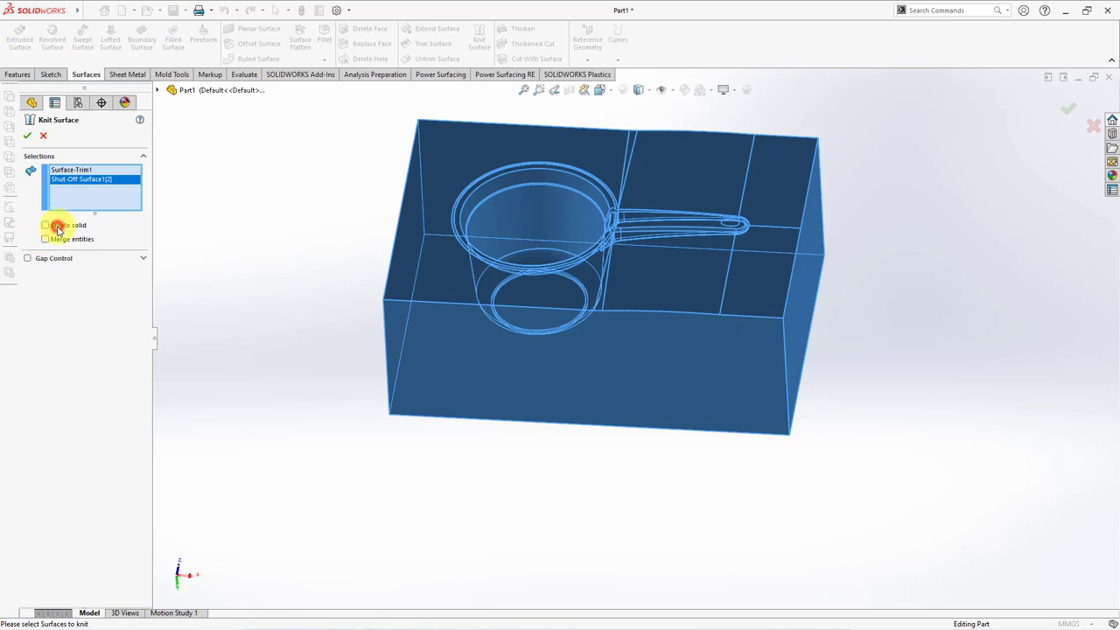
left_click(27, 137)
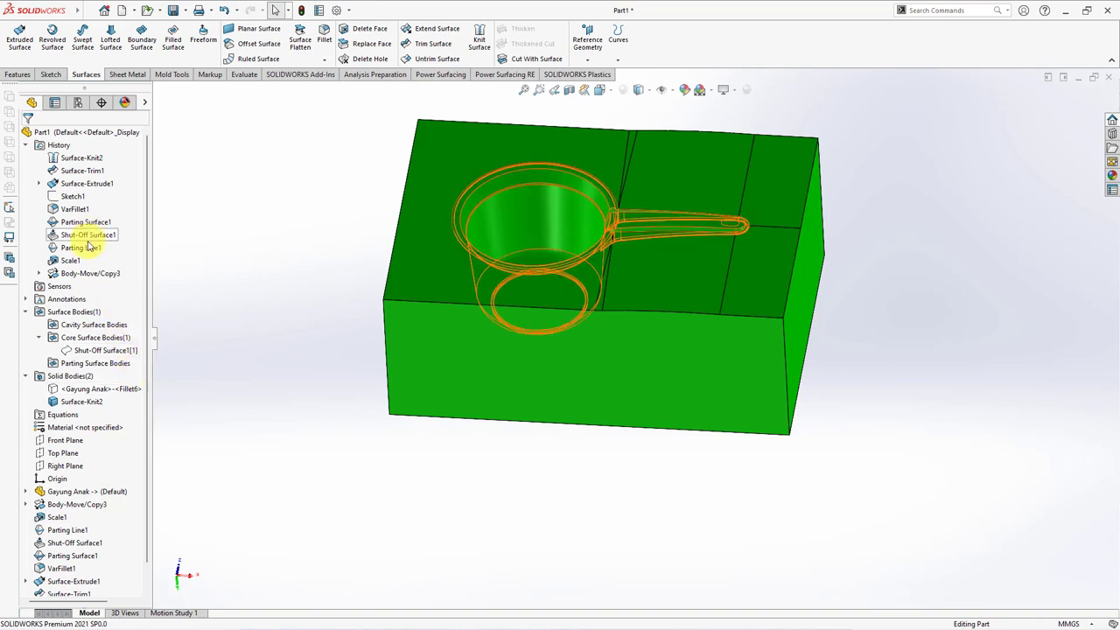
left_click(89, 351)
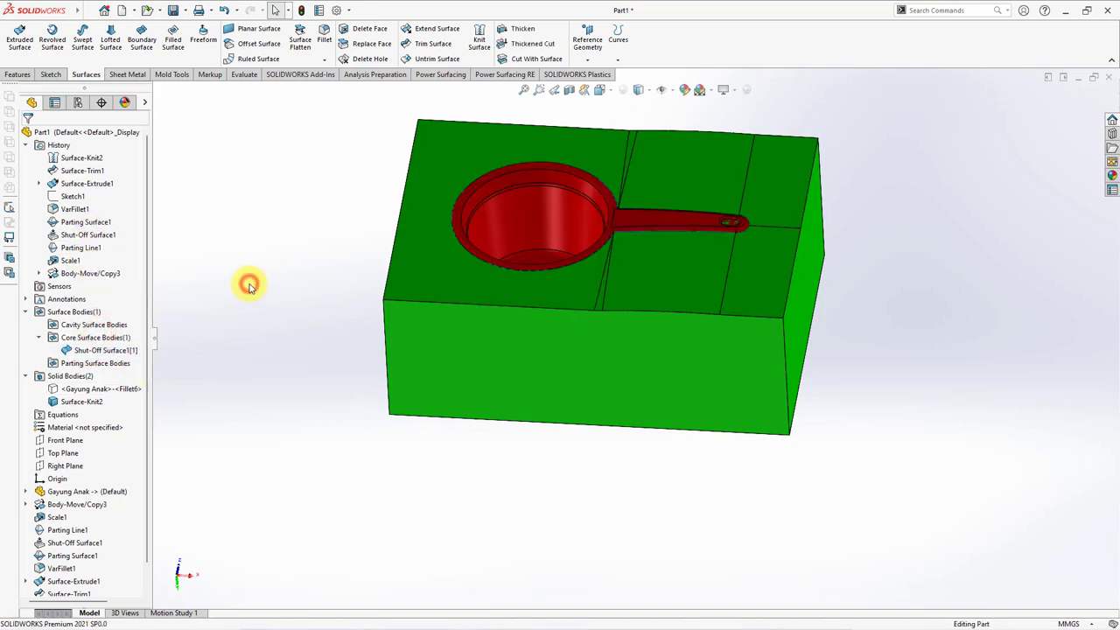
Extrude the rectangular sketch as a surface 40 mm upward with a capped end
scroll(146, 419, "down", 1)
left_click(26, 556)
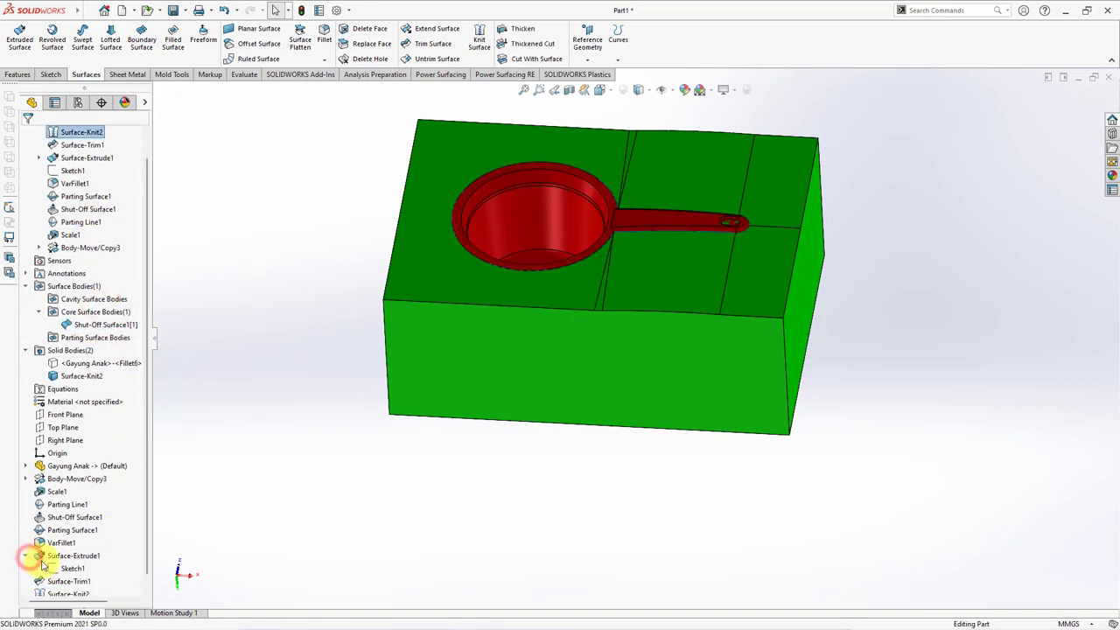
left_click(66, 568)
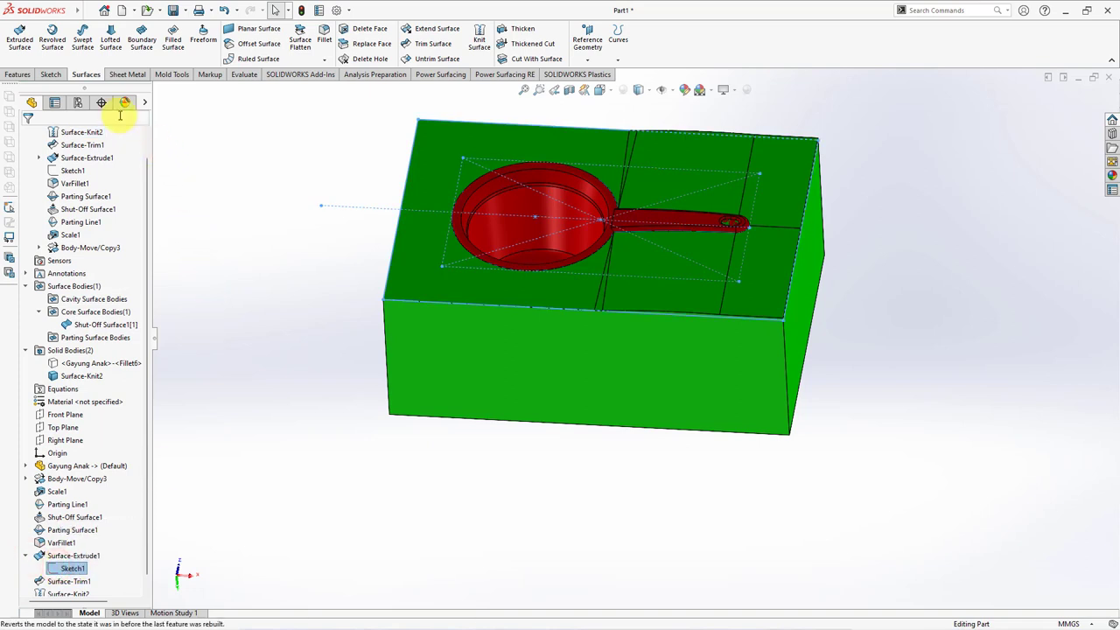
left_click(20, 46)
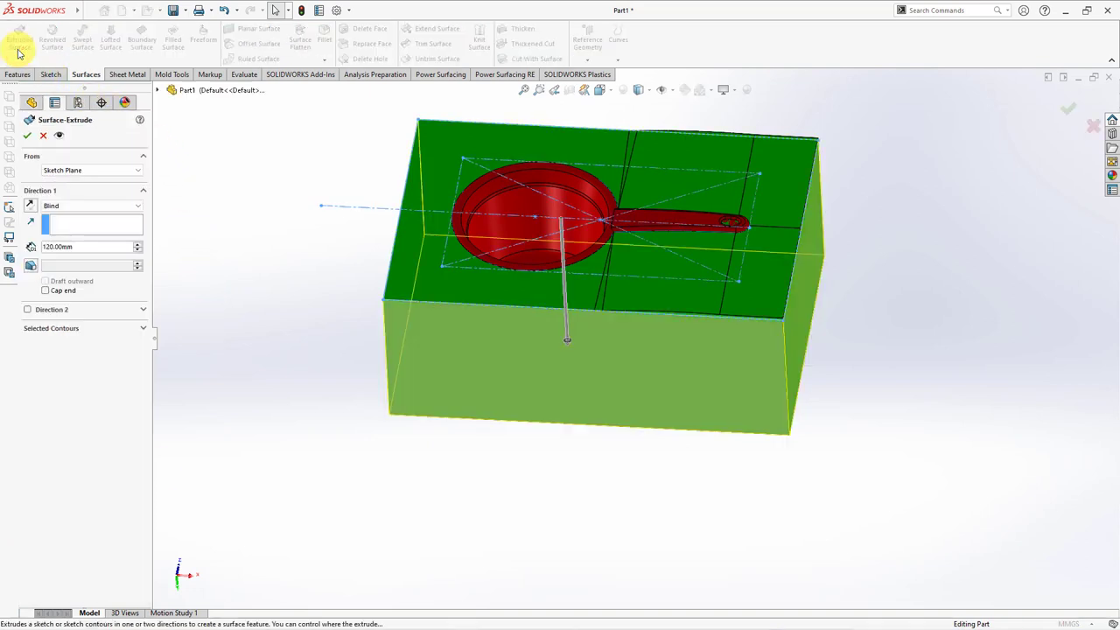
left_click(29, 206)
left_click(136, 252)
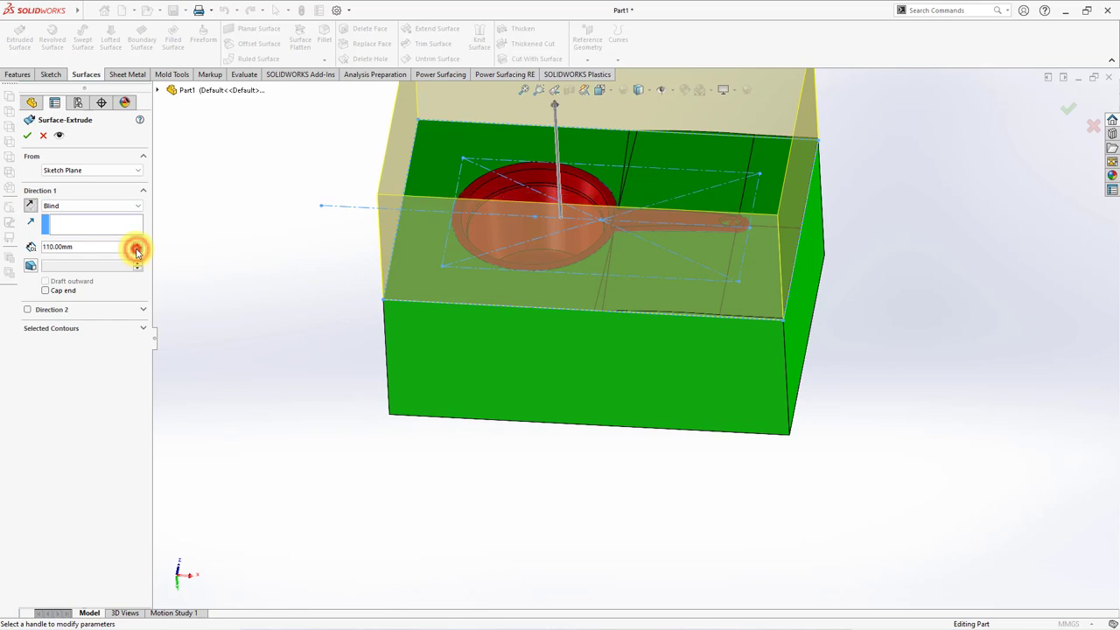
left_click(137, 252)
left_click(136, 252)
left_click(136, 252)
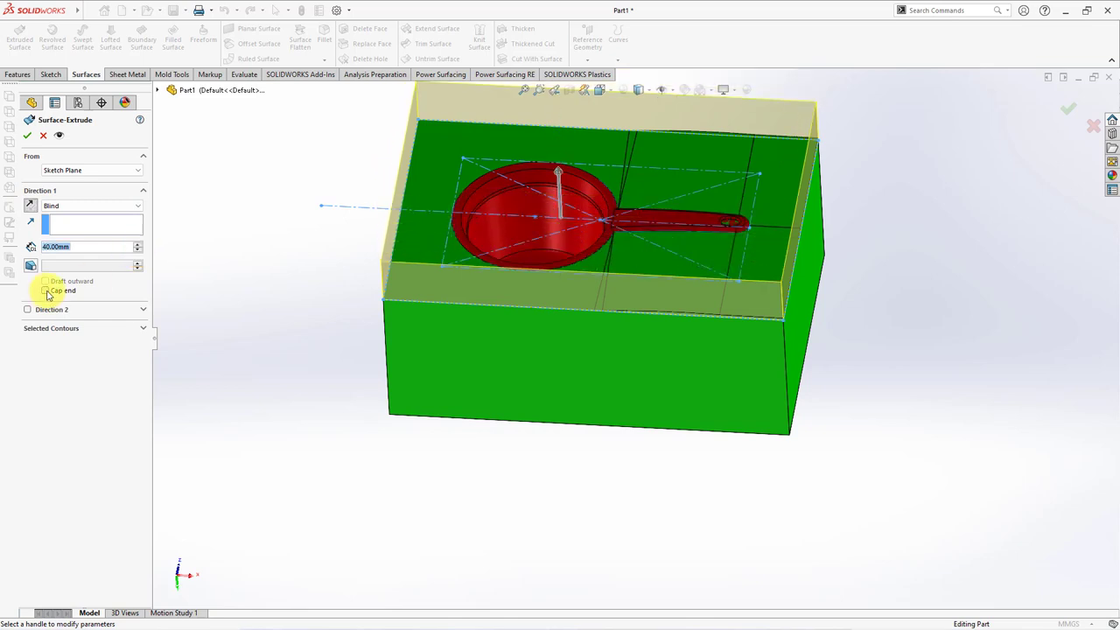
left_click(46, 292)
Add a 10 mm downward second direction and confirm Surface-Extrude2
left_click(27, 311)
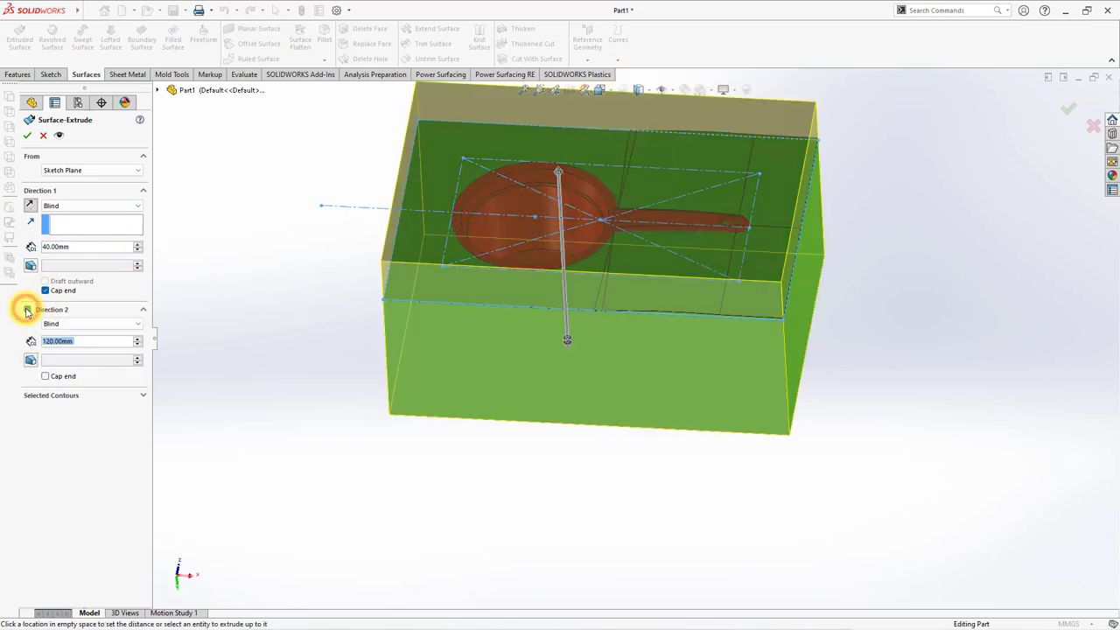
left_click(137, 346)
left_click(137, 347)
left_click(137, 346)
left_click(137, 347)
left_click(136, 347)
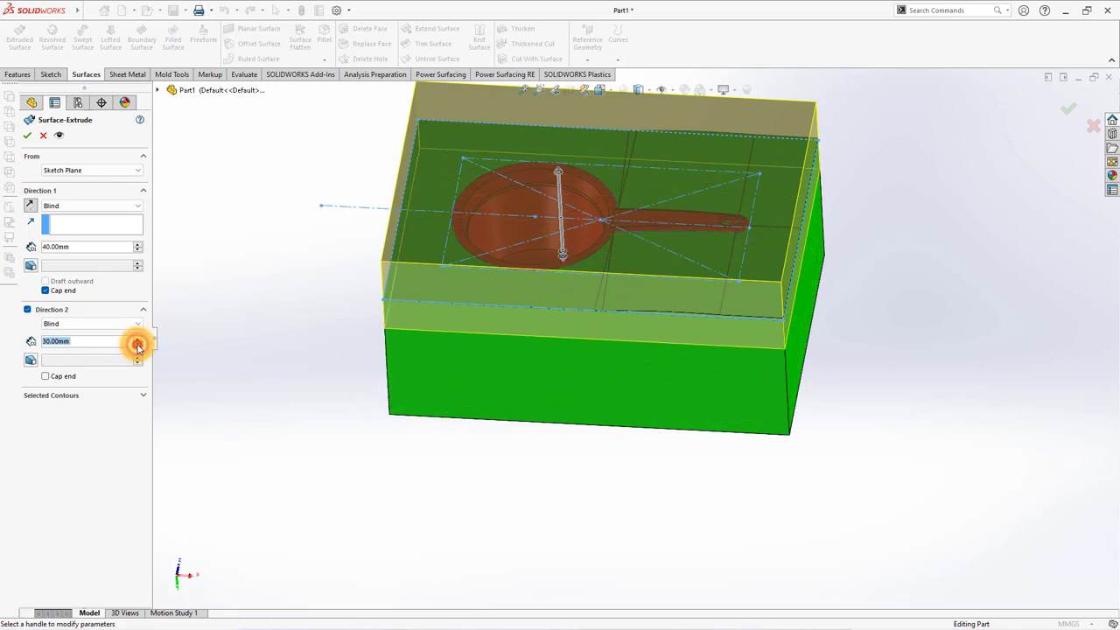
left_click(136, 346)
left_click(137, 347)
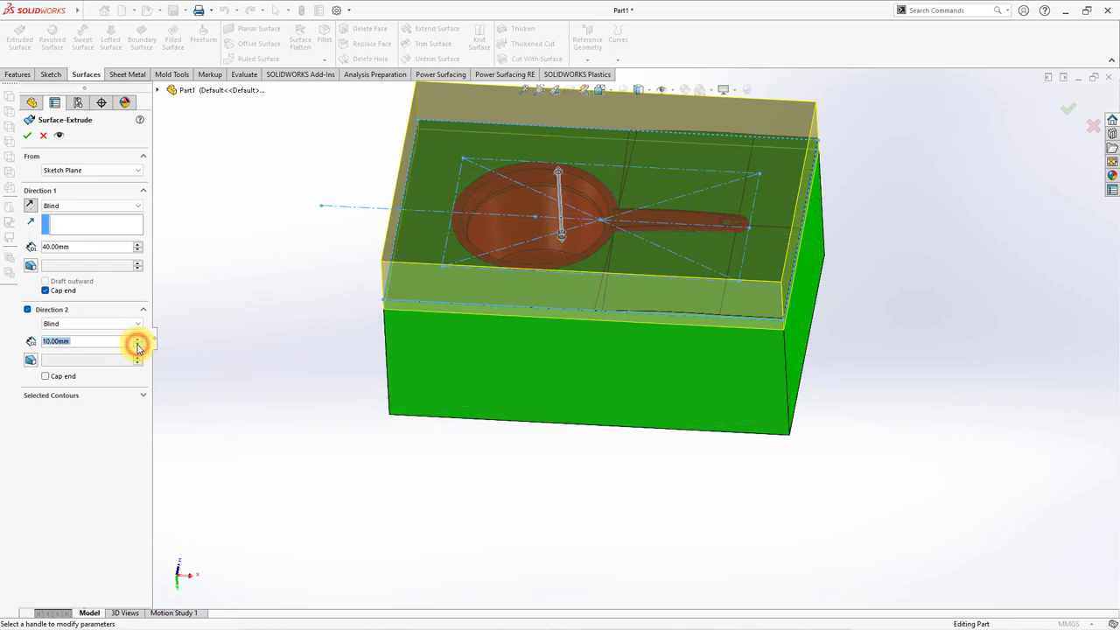
left_click(27, 136)
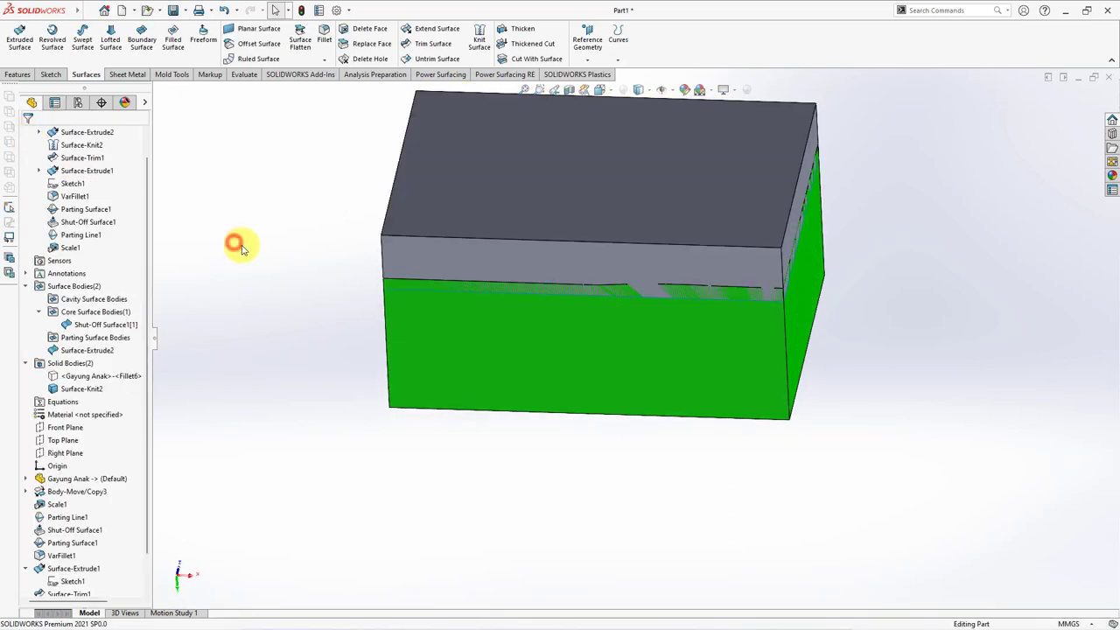
Hide Surface-Extrude2 and copy the seven top parting faces as a 0 mm offset surface
left_click(431, 213)
left_click(506, 182)
left_click(338, 214)
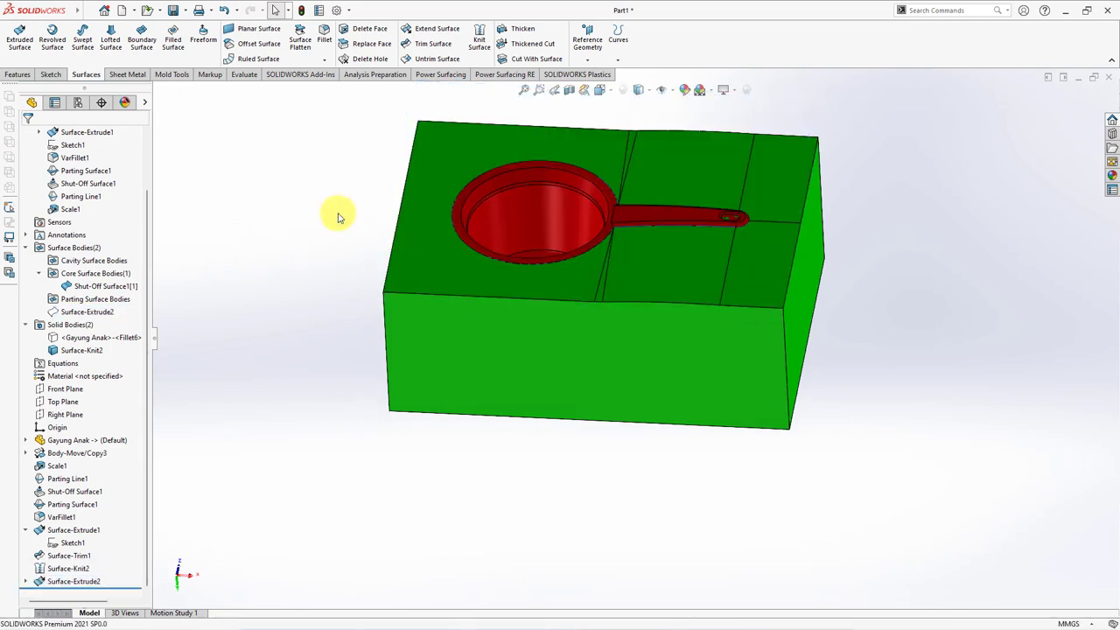
left_click(259, 44)
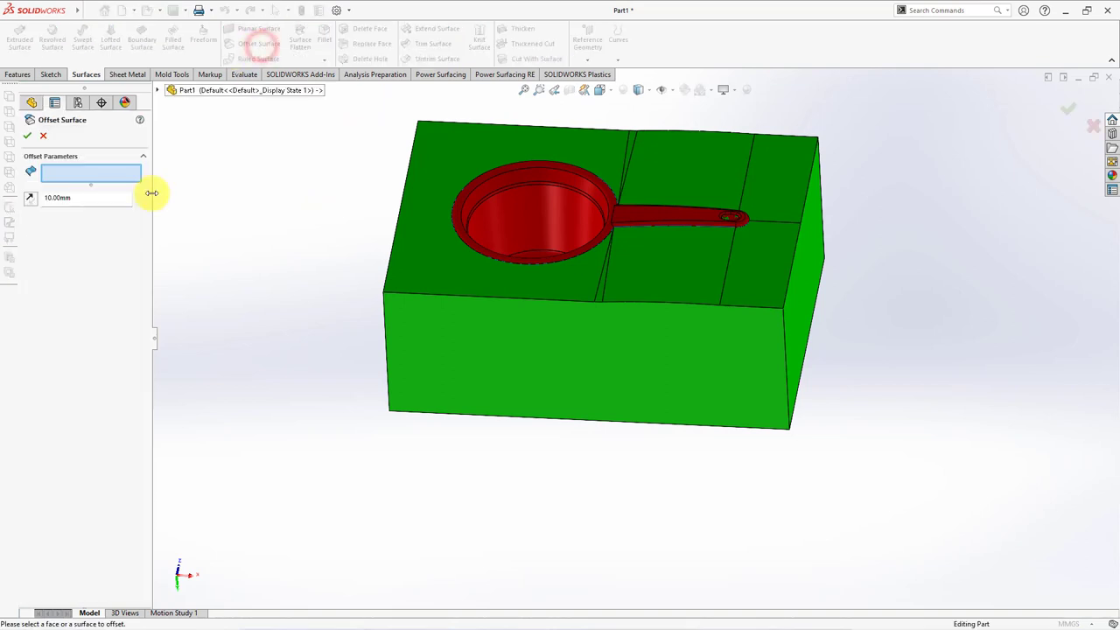
left_click(137, 203)
left_click(517, 278)
left_click(618, 282)
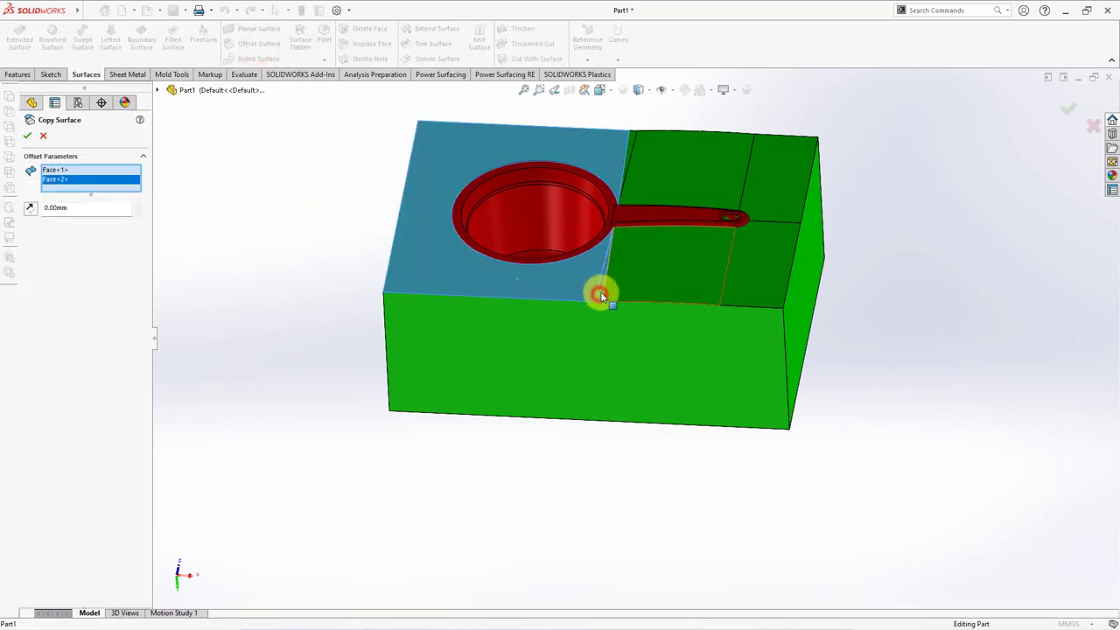
left_click(742, 281)
left_click(772, 185)
left_click(706, 181)
left_click(631, 140)
left_click(500, 201)
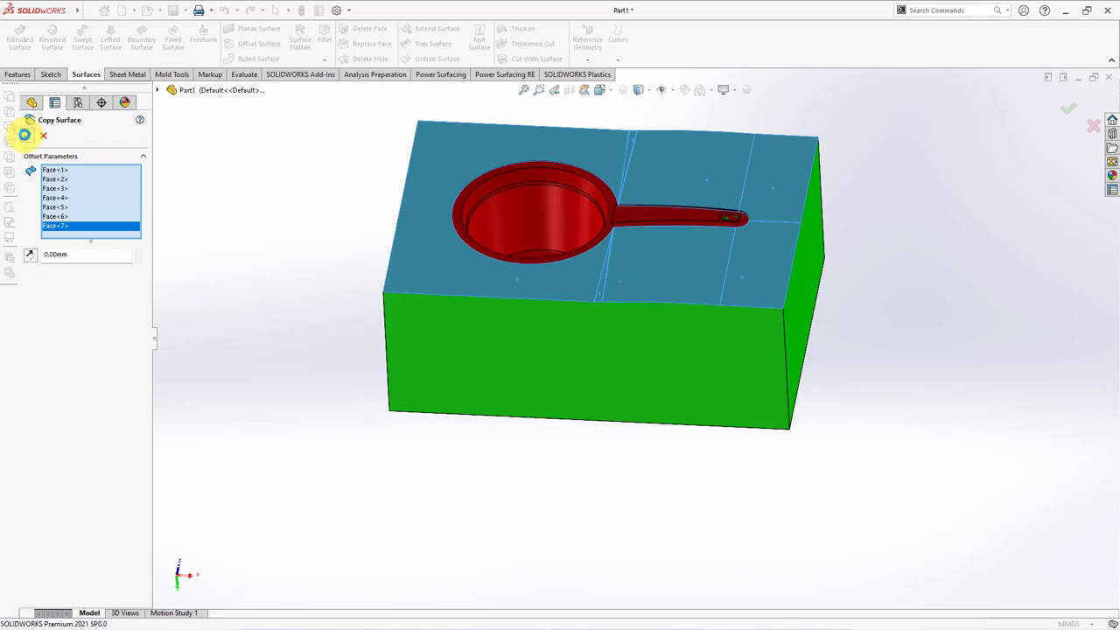
left_click(24, 135)
Hide the solid mold body and show Surface-Extrude2 again
left_click(448, 375)
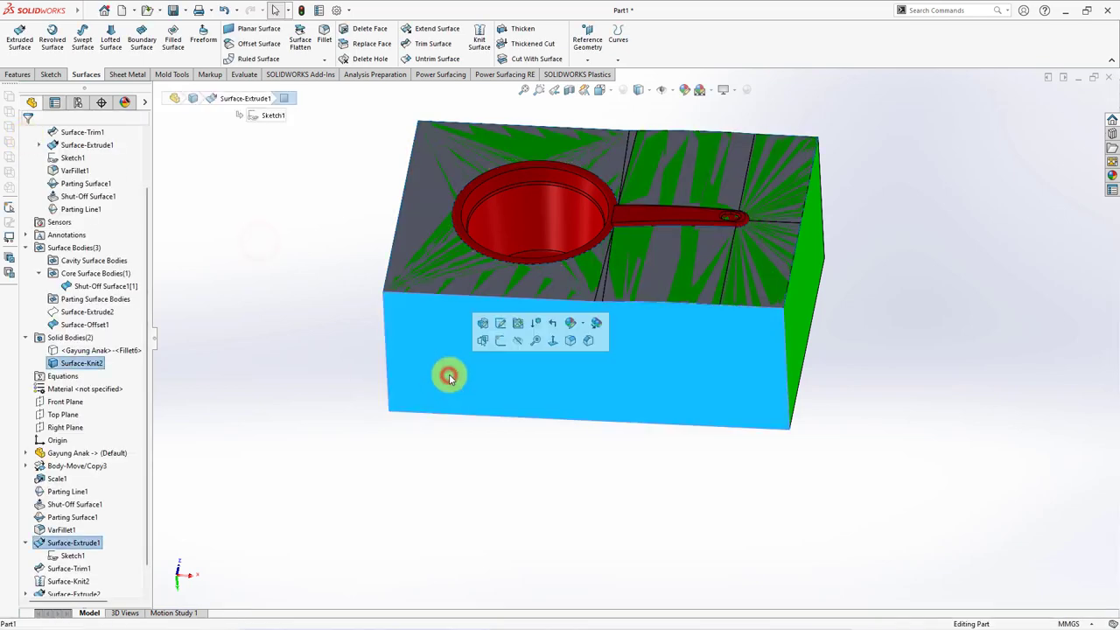
left_click(517, 343)
left_click(99, 311)
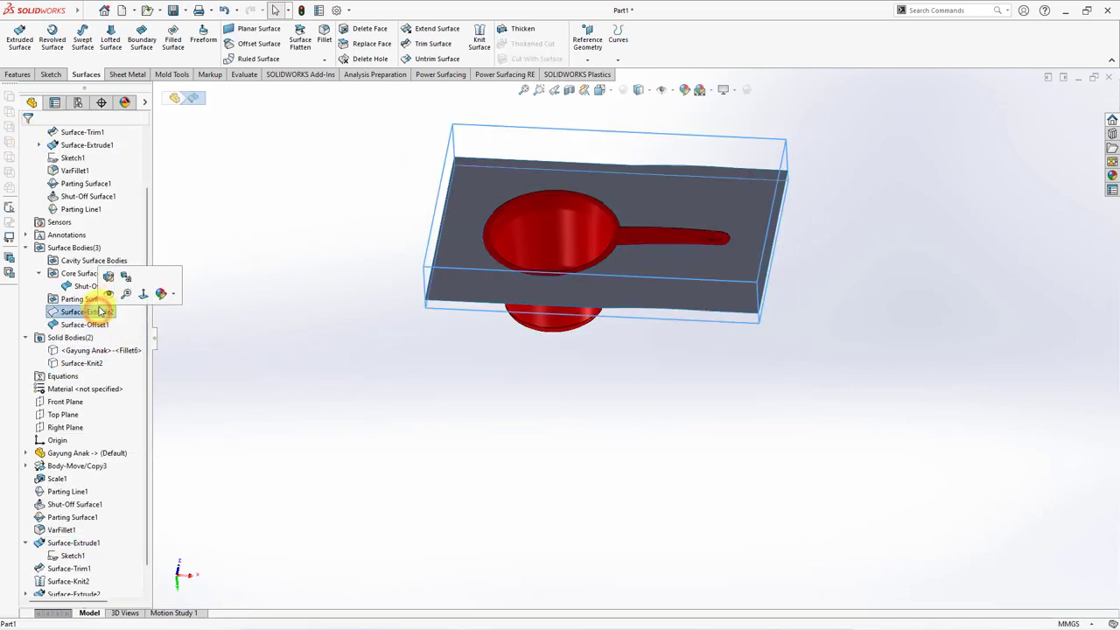
left_click(109, 293)
left_click(288, 320)
mouse_move(355, 400)
middle_mouse_down()
mouse_move(569, 395)
mouse_move(601, 267)
middle_mouse_up()
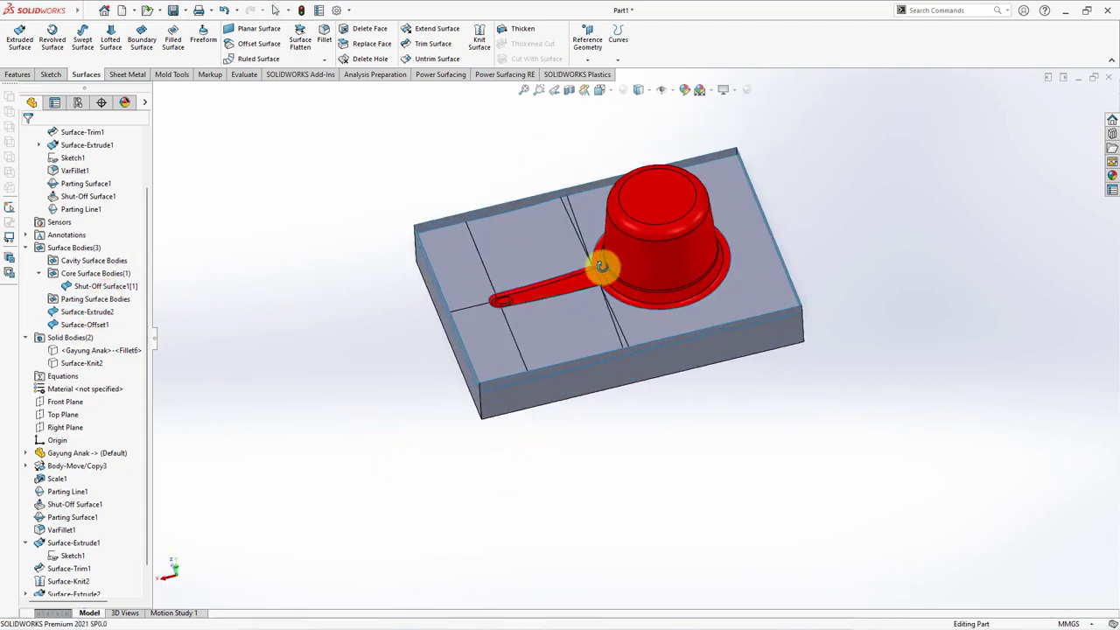
Mutually trim Surface-Offset1 and Surface-Extrude2, keeping both plate pieces, to create Surface-Trim2
left_click(426, 48)
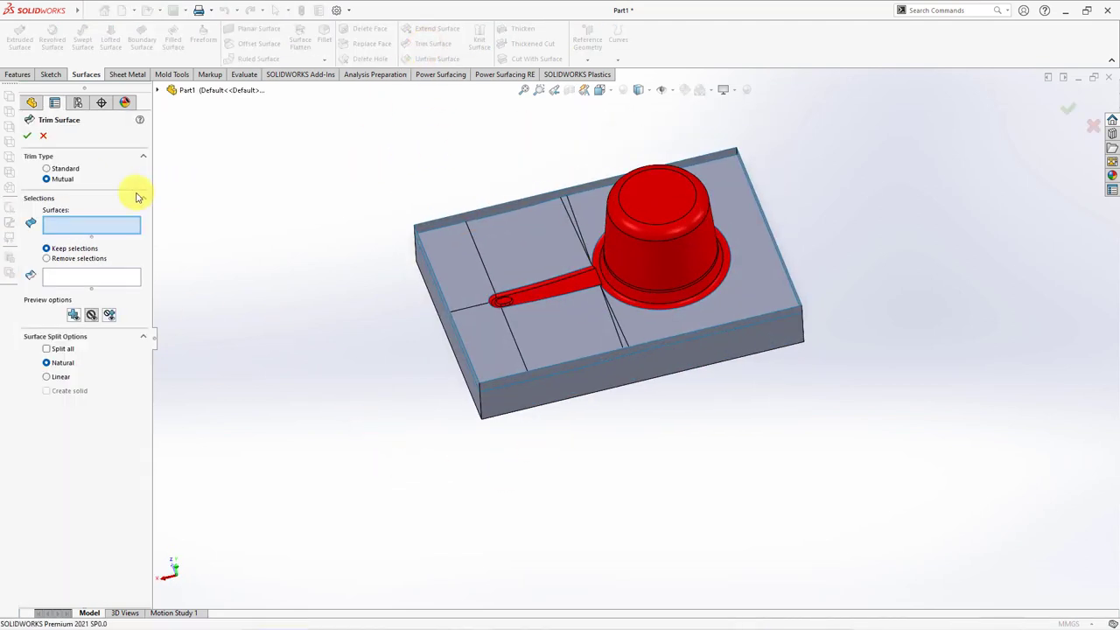
left_click(499, 377)
left_click(510, 395)
left_click(99, 287)
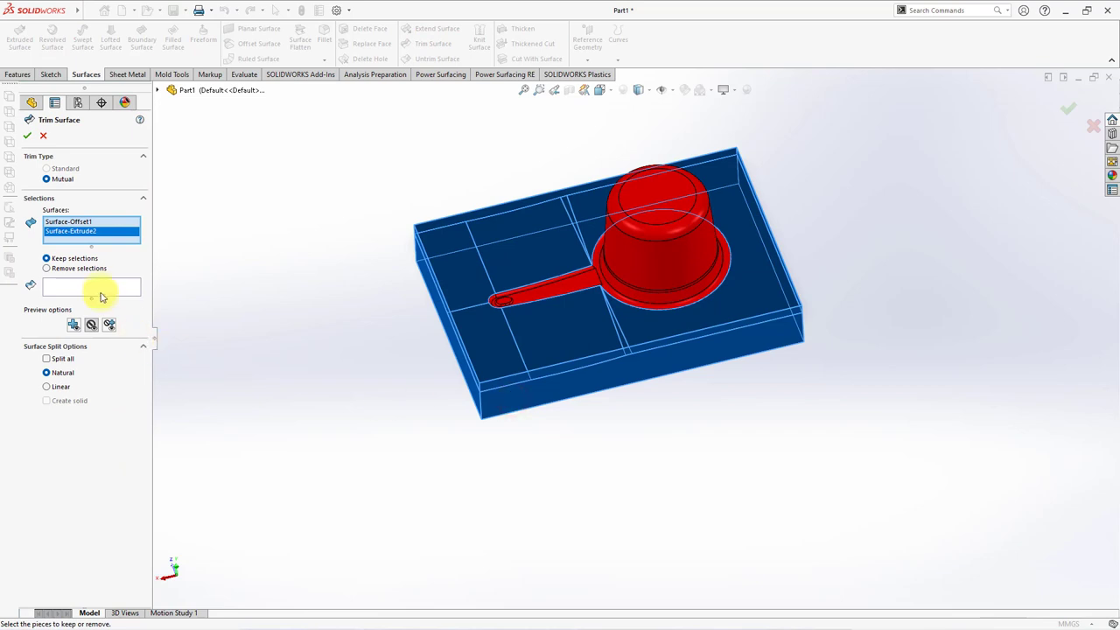
left_click(458, 259)
left_click(517, 394)
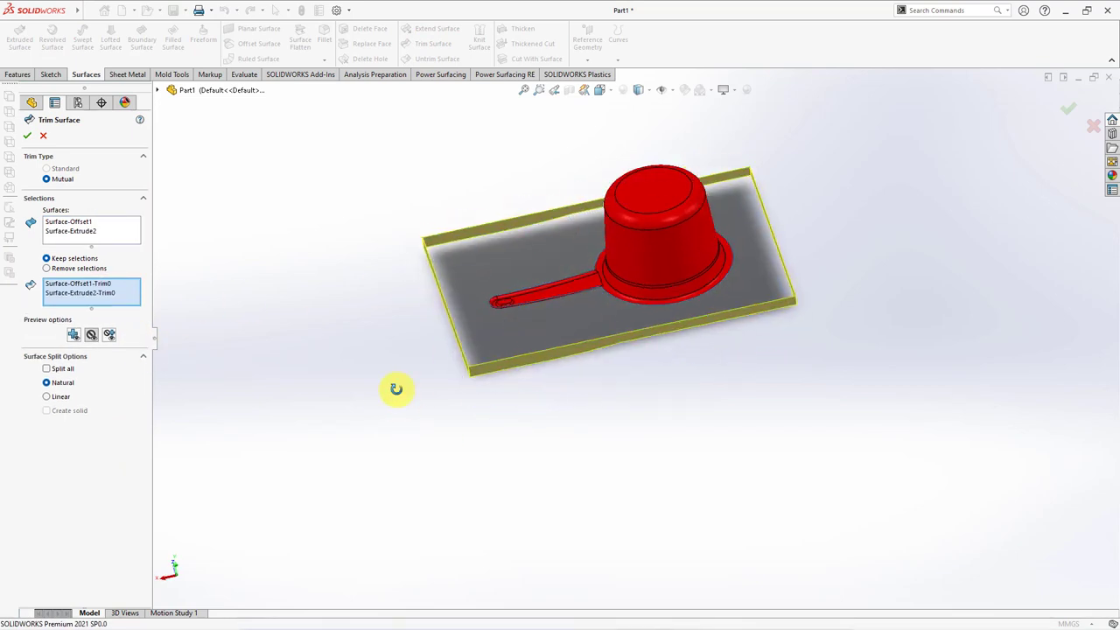
left_click(27, 137)
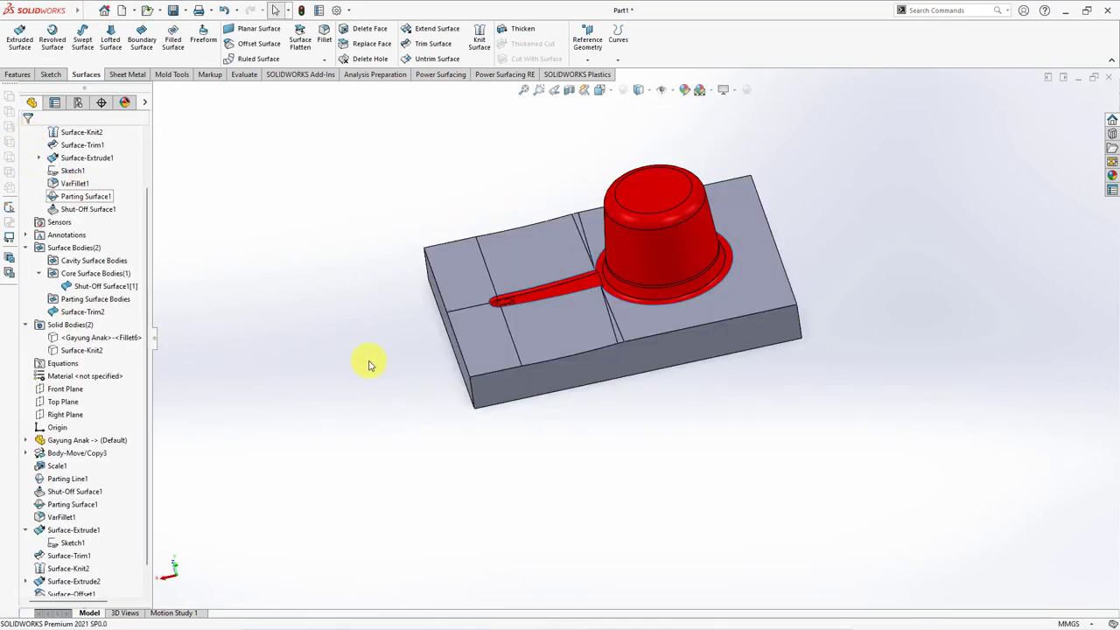
middle_click_drag(368, 379, 358, 230)
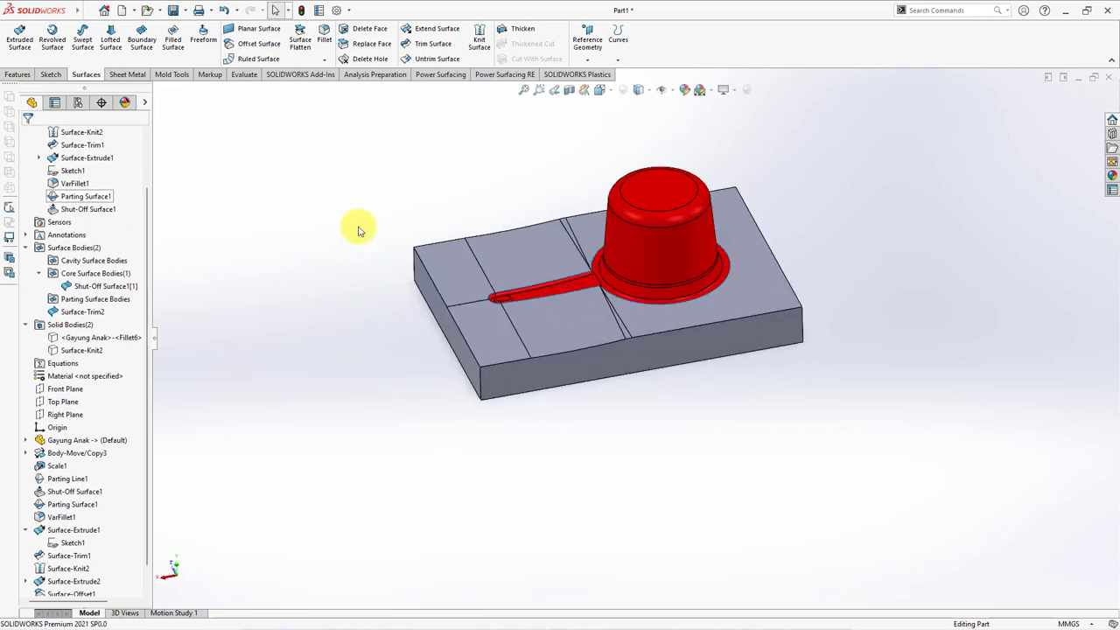
Knit Surface-Trim2 with the shut-off surface into a solid body, Surface-Knit3
left_click(479, 39)
left_click(516, 390)
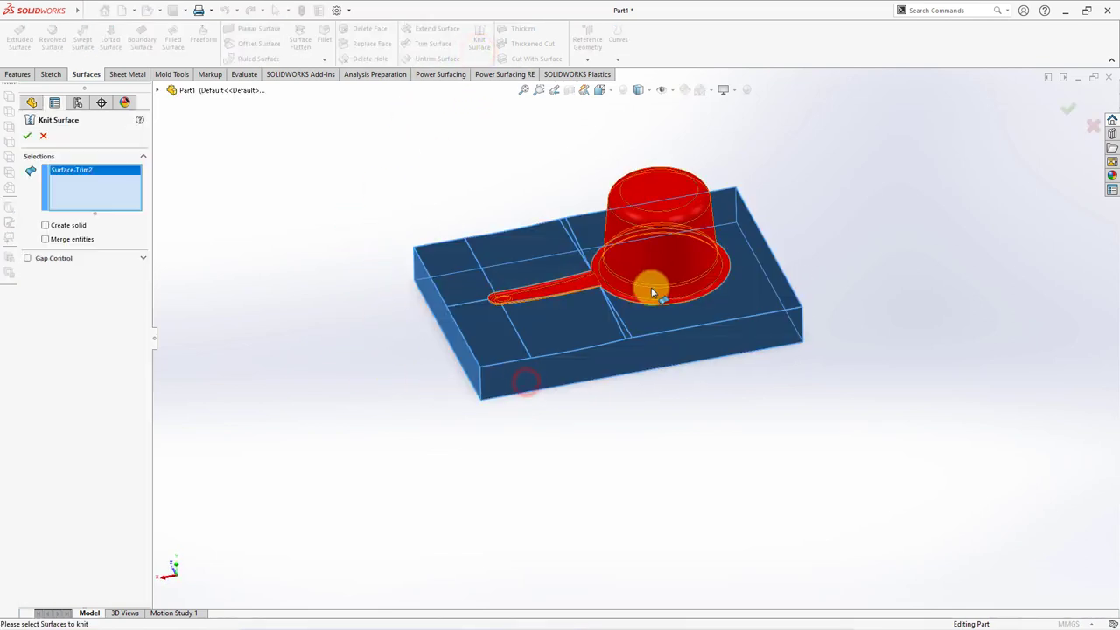
left_click(654, 272)
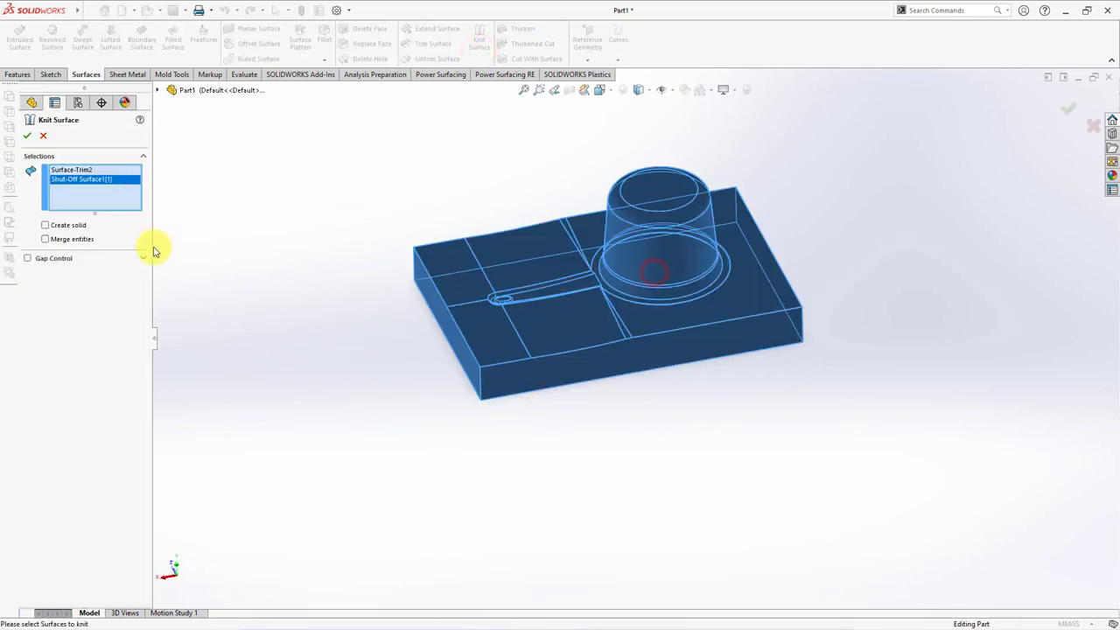
left_click(31, 140)
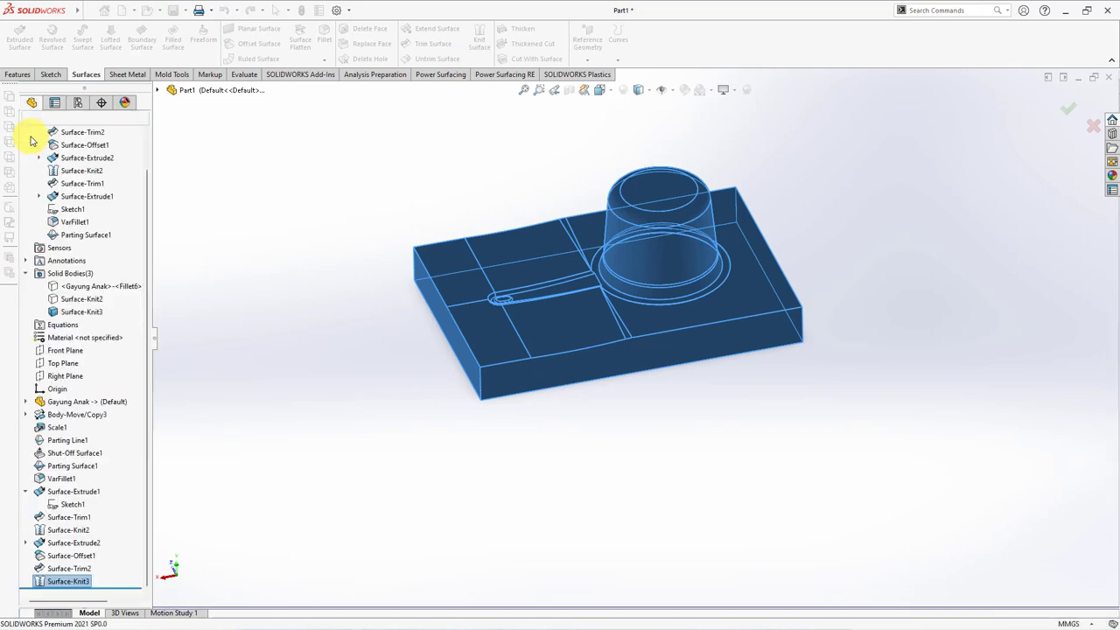
Show Surface-Knit2 and inspect the stacked blocks with a Front Plane section view
left_click(88, 299)
left_click(103, 267)
mouse_move(388, 491)
middle_mouse_down()
mouse_move(449, 334)
mouse_move(608, 414)
middle_mouse_up()
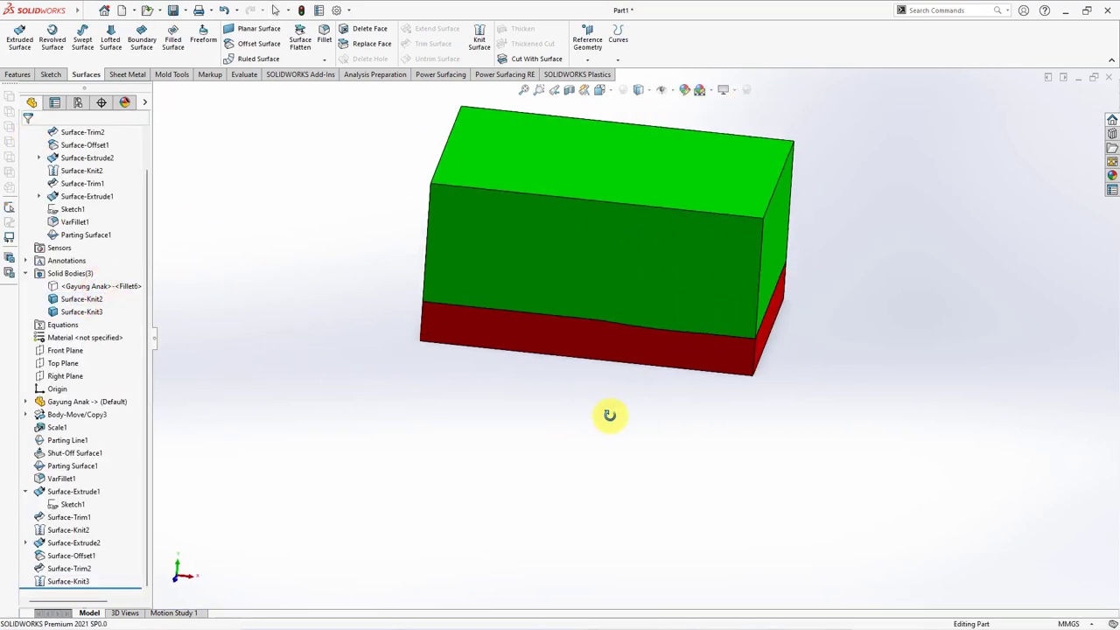
middle_click_drag(595, 205, 670, 150)
middle_click_drag(672, 198, 607, 155)
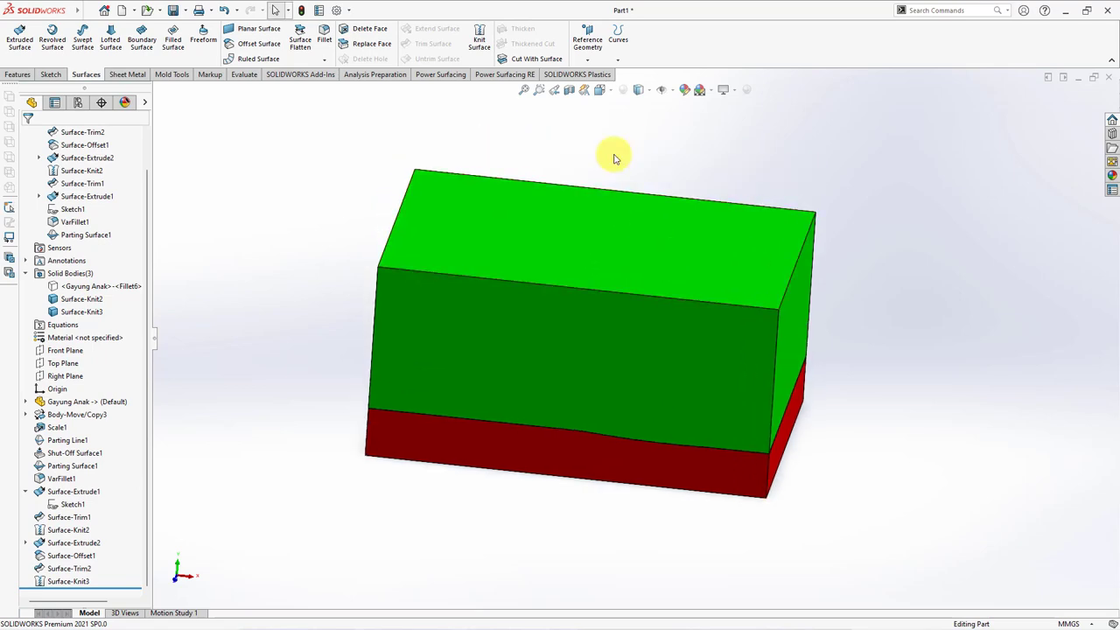
left_click(570, 89)
left_click(27, 140)
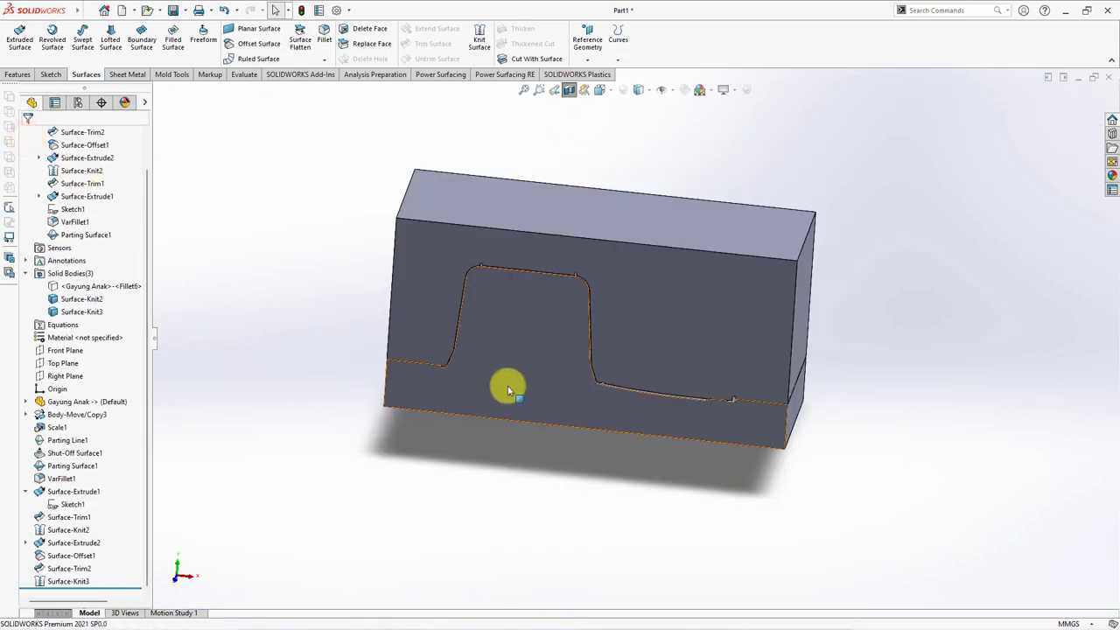
scroll(510, 387, "down", 3)
mouse_move(639, 393)
middle_mouse_down()
mouse_move(630, 375)
mouse_move(629, 392)
middle_mouse_up()
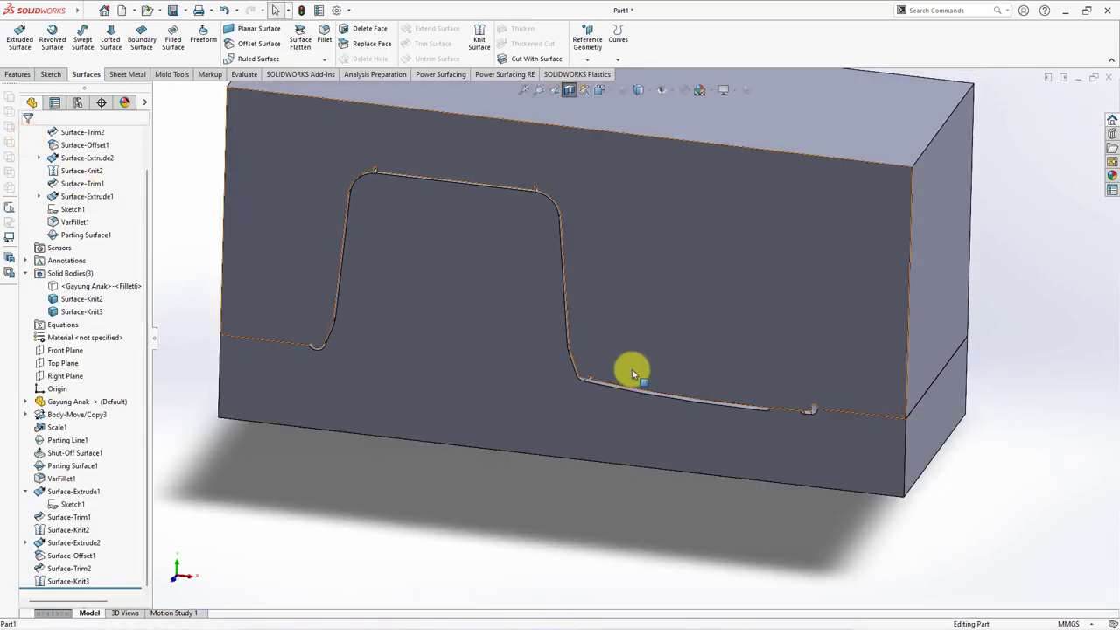
scroll(635, 395, "up", 5)
left_click(569, 89)
Hide the red upper block so the green cavity block shows
mouse_move(701, 158)
middle_mouse_down()
mouse_move(726, 170)
mouse_move(723, 200)
middle_mouse_up()
mouse_move(637, 322)
middle_mouse_down()
mouse_move(642, 204)
mouse_move(602, 198)
middle_mouse_up()
left_click(521, 313)
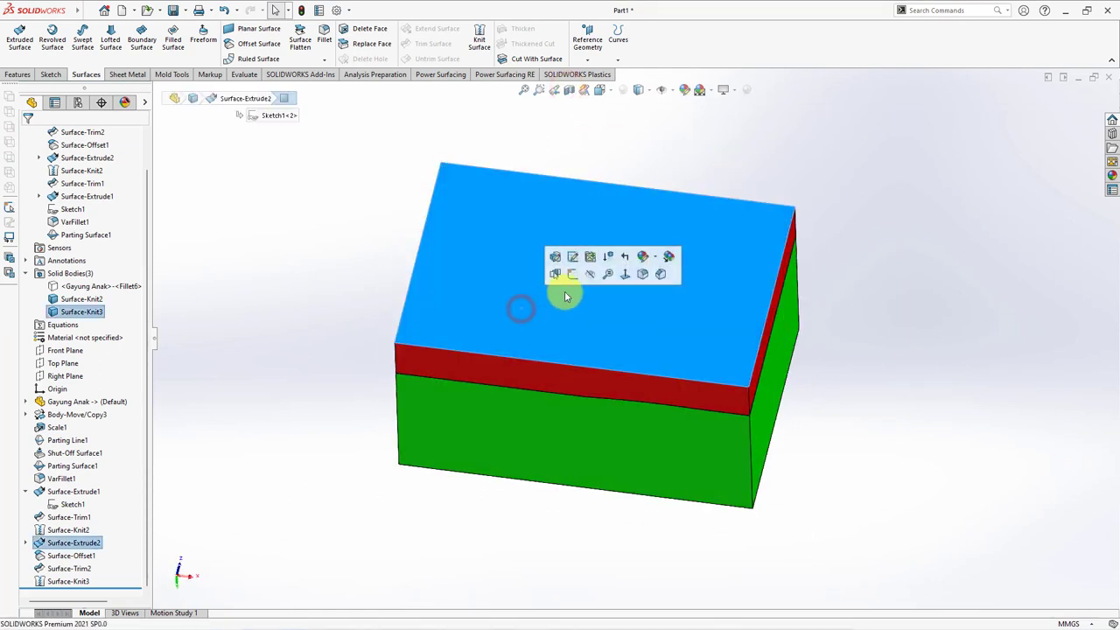
left_click(587, 275)
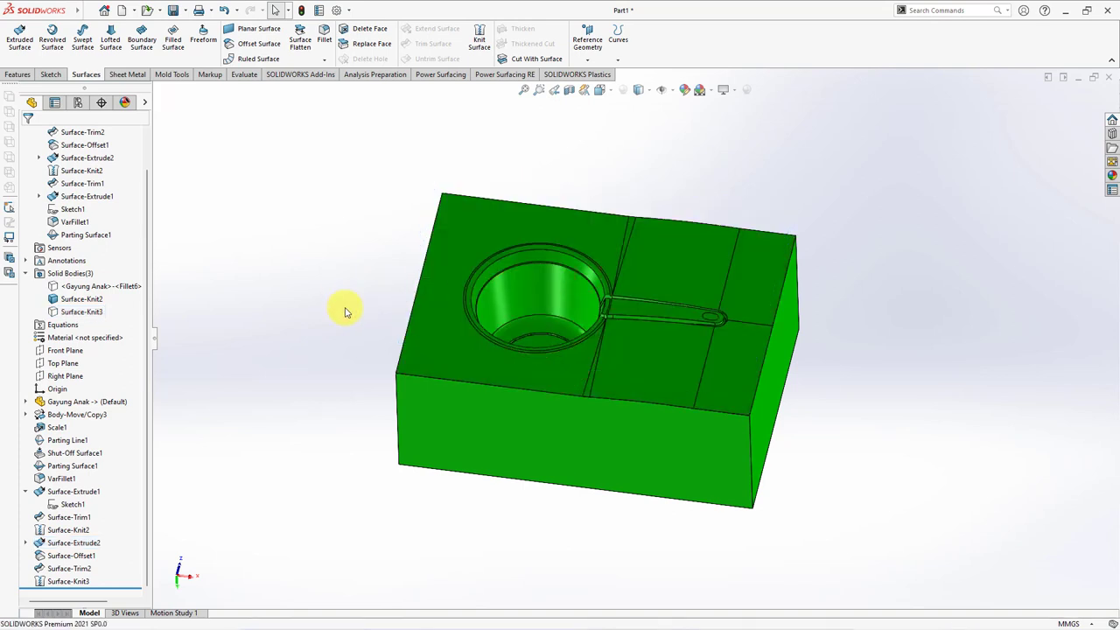
Measure the block's vertical edges, about 120 mm and 122.2858 mm long
left_click(242, 74)
left_click(89, 39)
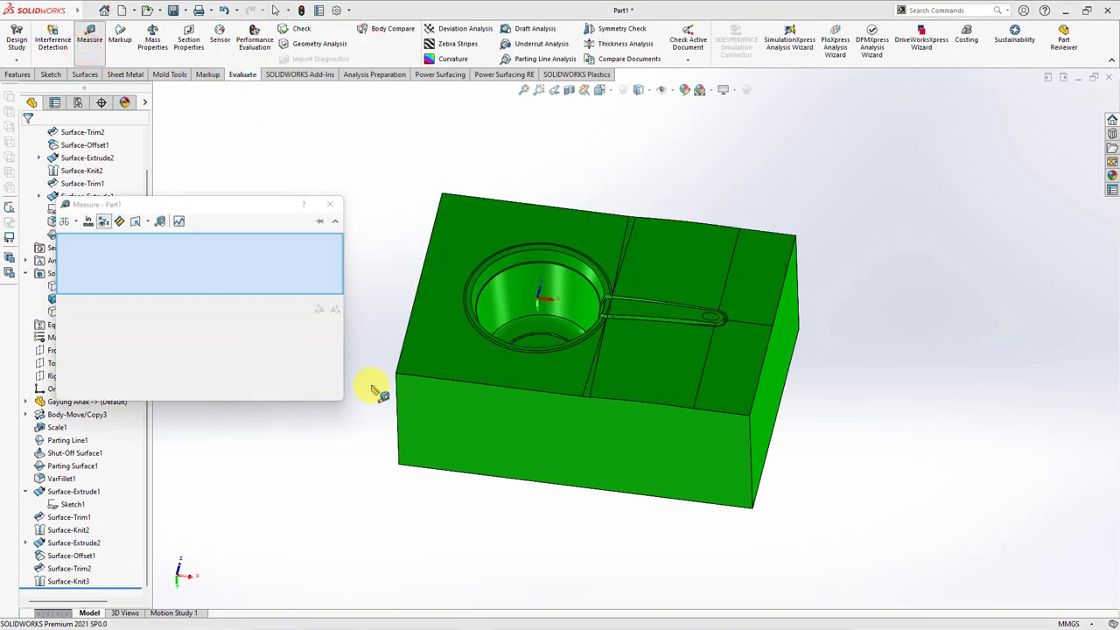
left_click(399, 404)
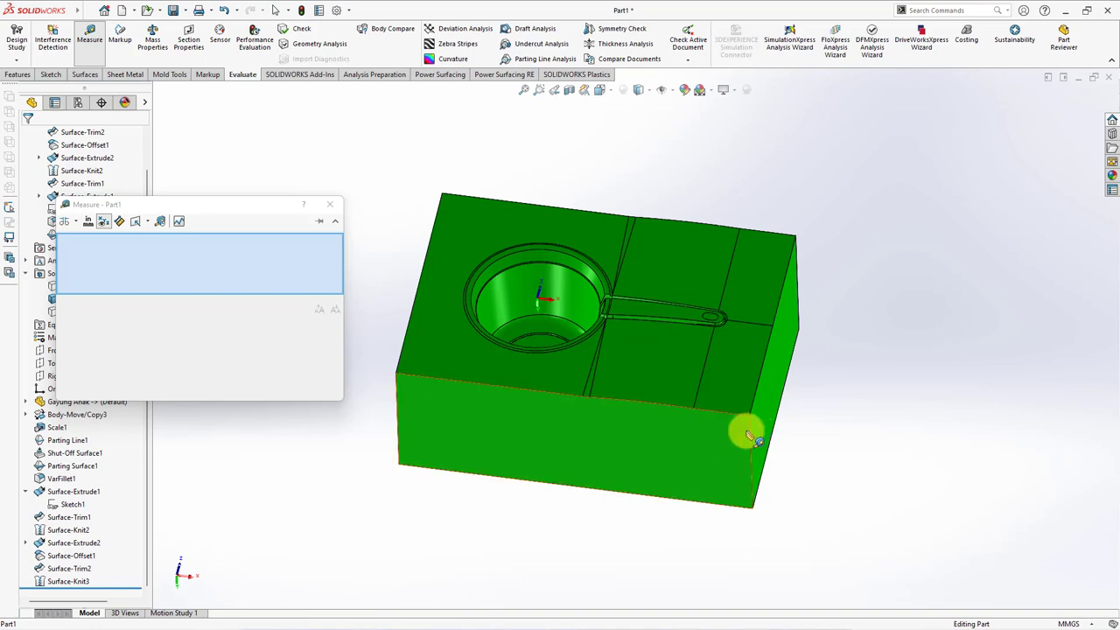
left_click(750, 433)
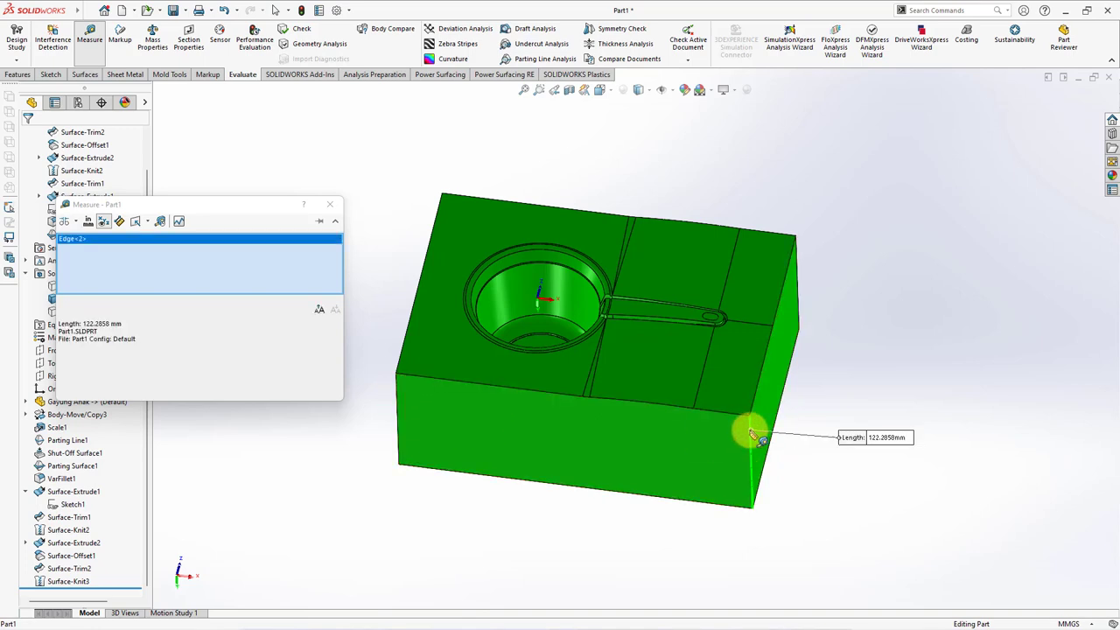
left_click(750, 433)
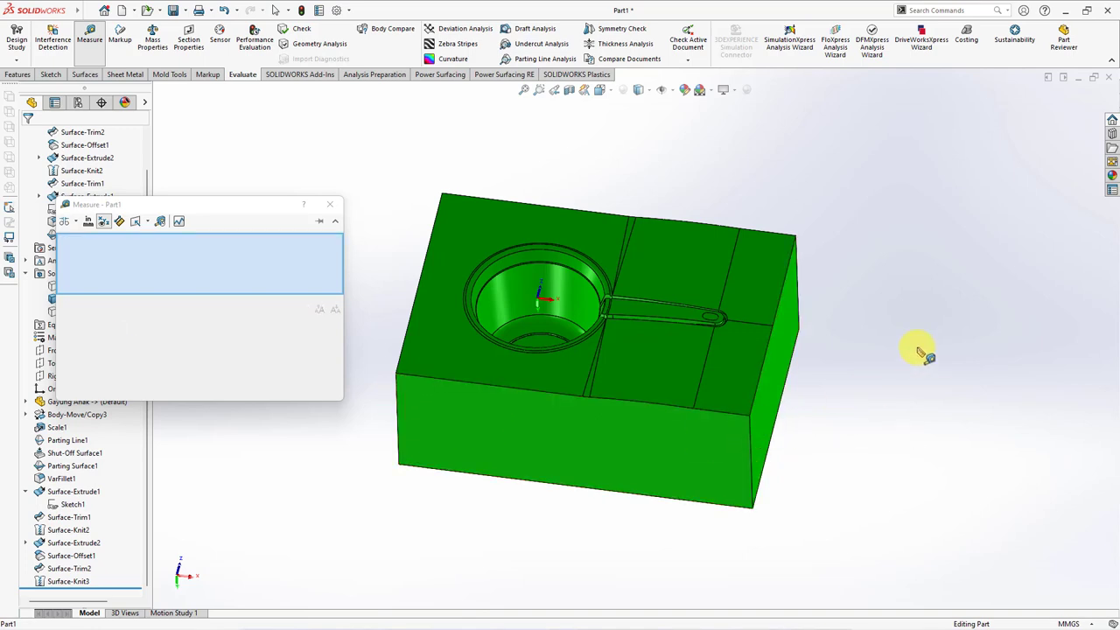
left_click(330, 204)
Select the left top face of the green mold block
left_click(726, 397)
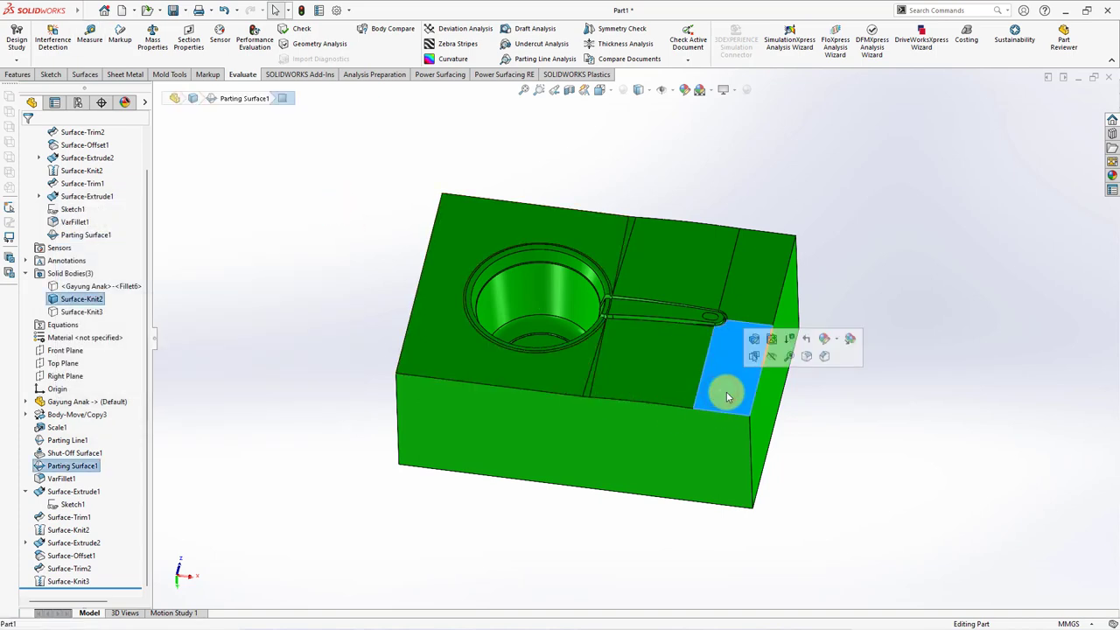
left_click(875, 430)
left_click(425, 345)
Sketch a corner rectangle at the top-left corner of the parting face
left_click(473, 320)
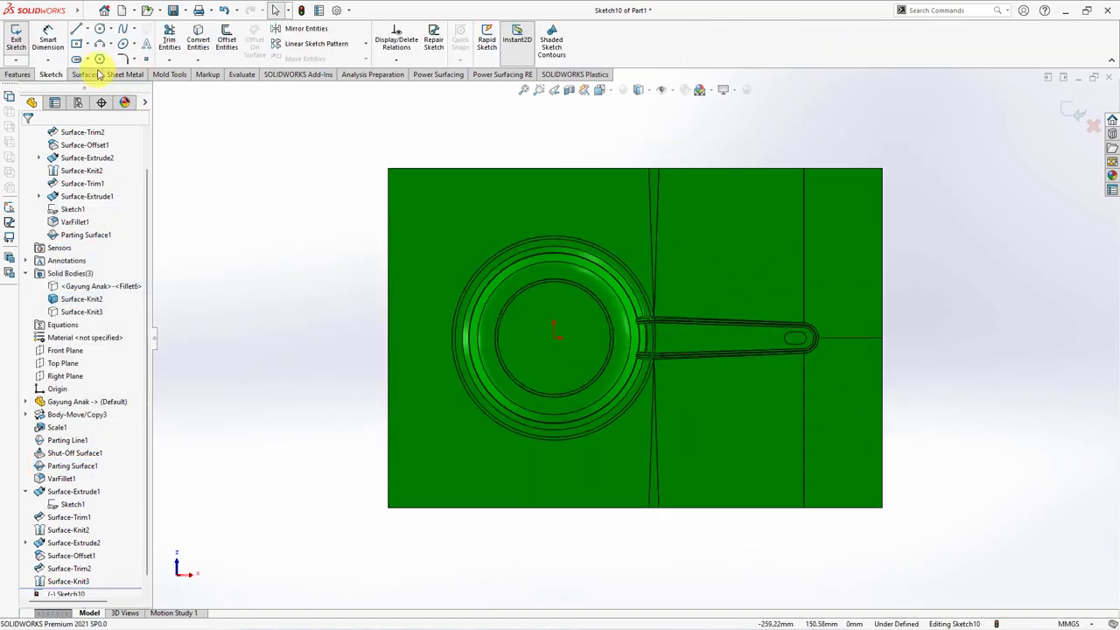
left_click(84, 44)
left_click(102, 55)
left_click(388, 168)
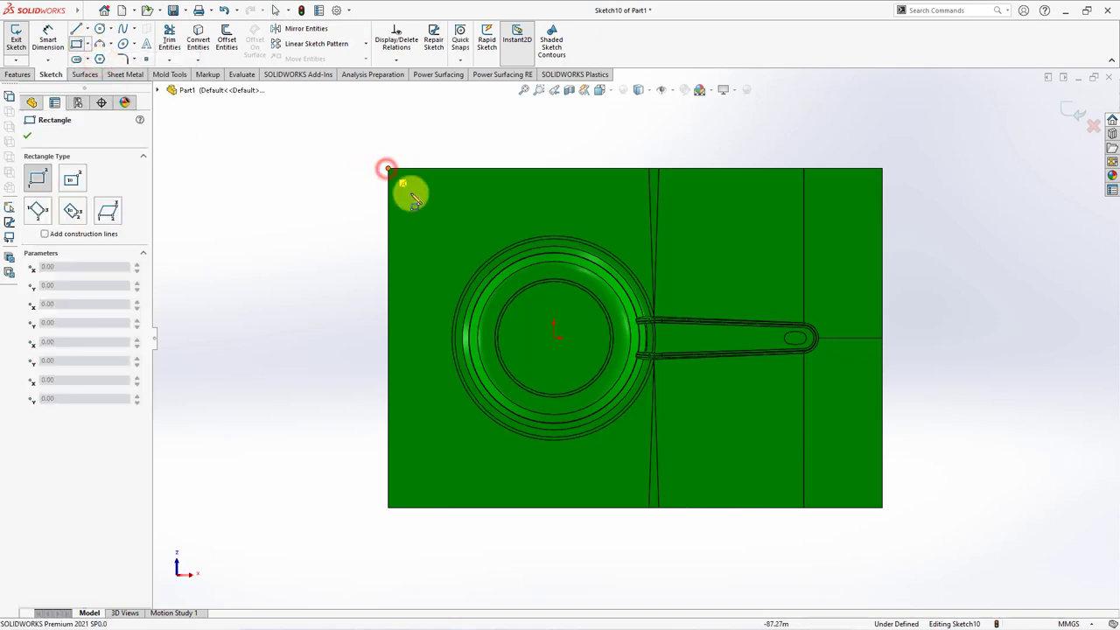
left_click(388, 168)
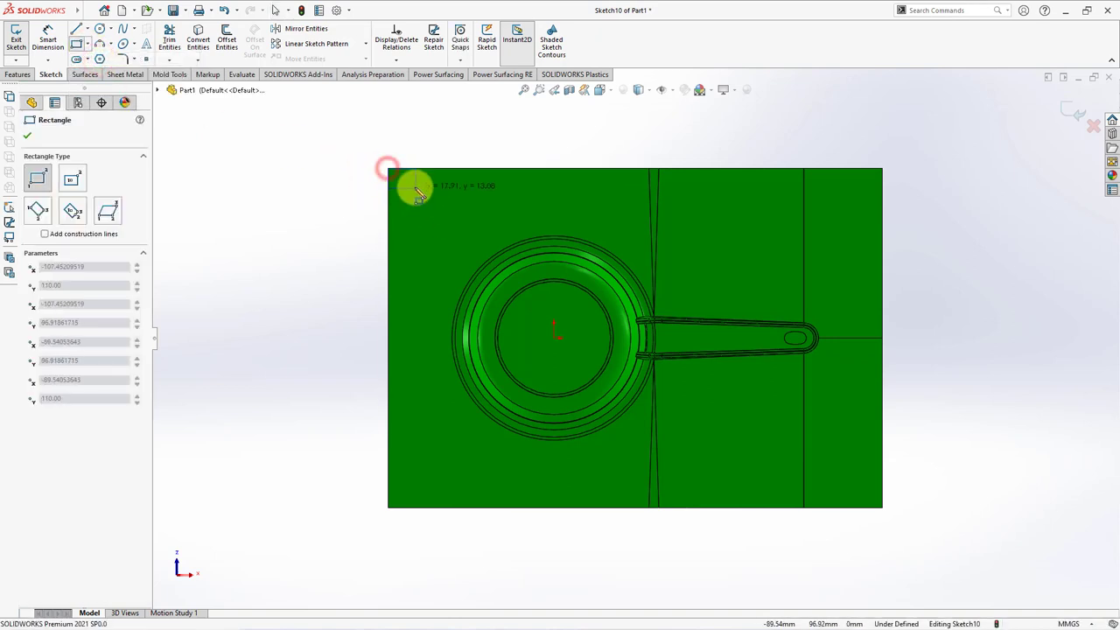
left_click(468, 249)
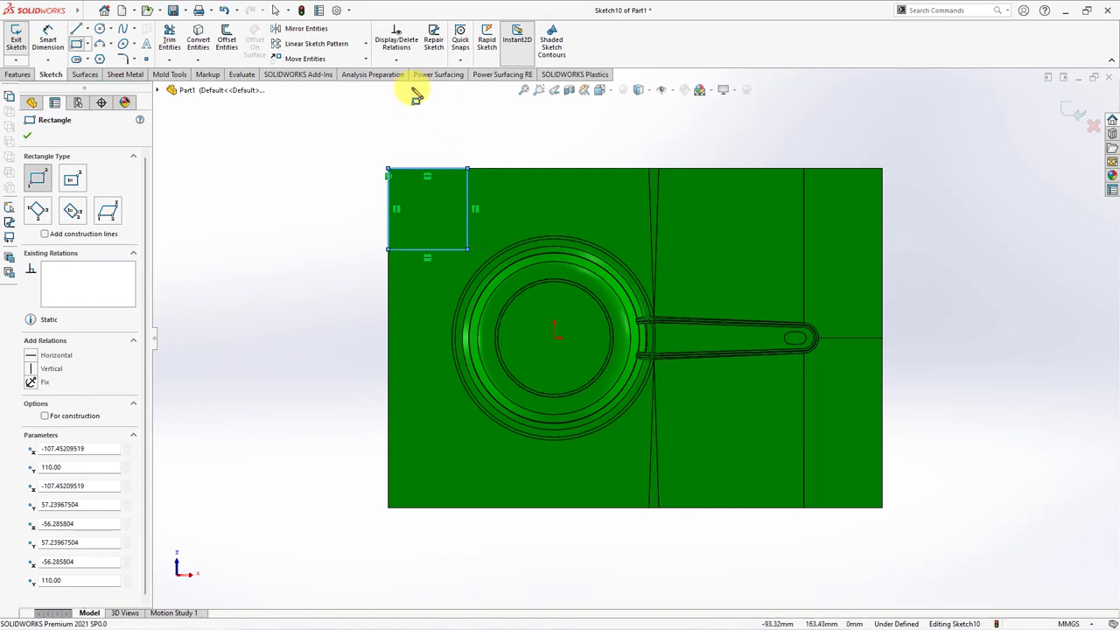
Make the rectangle a square with an Equal relation and a 45 mm side
left_click(396, 59)
left_click(403, 88)
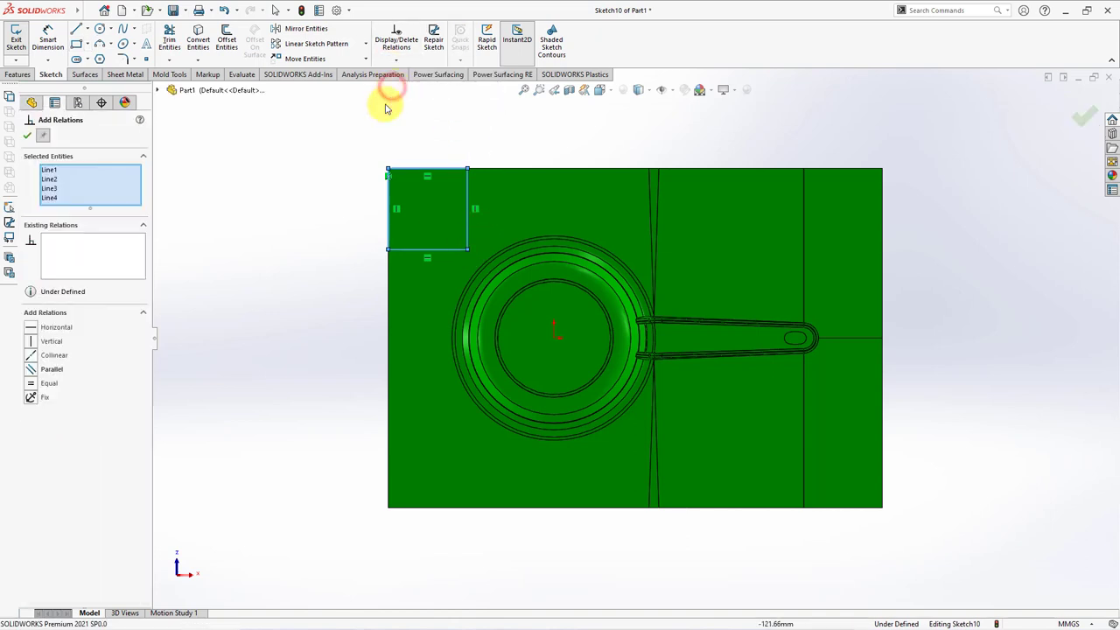
left_click(33, 385)
left_click(27, 135)
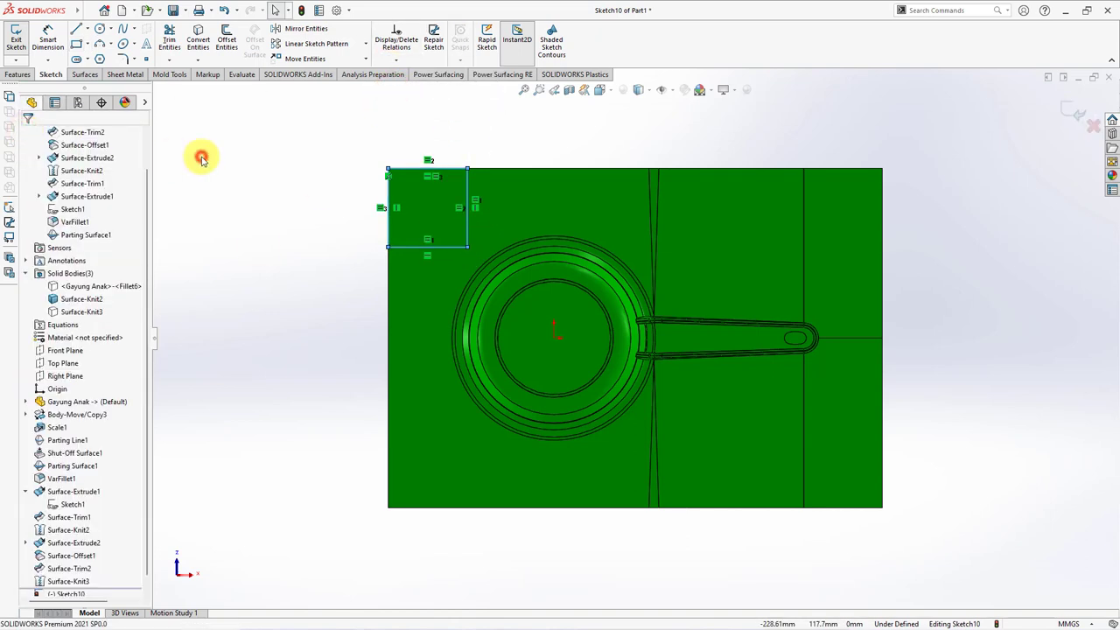
left_click(47, 43)
left_click(450, 168)
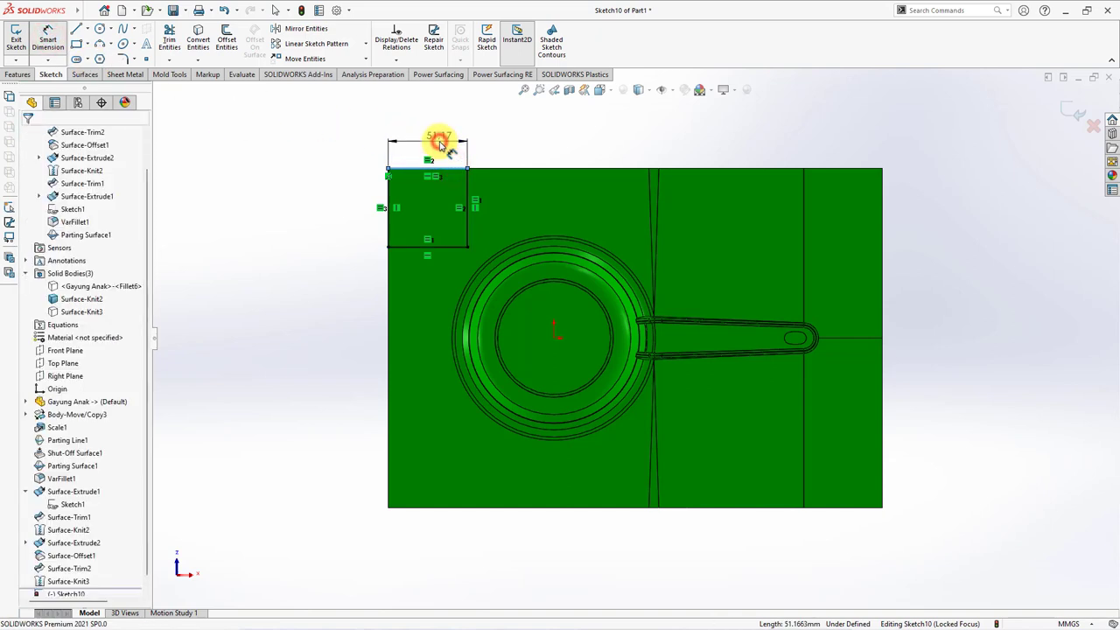
left_click(440, 146)
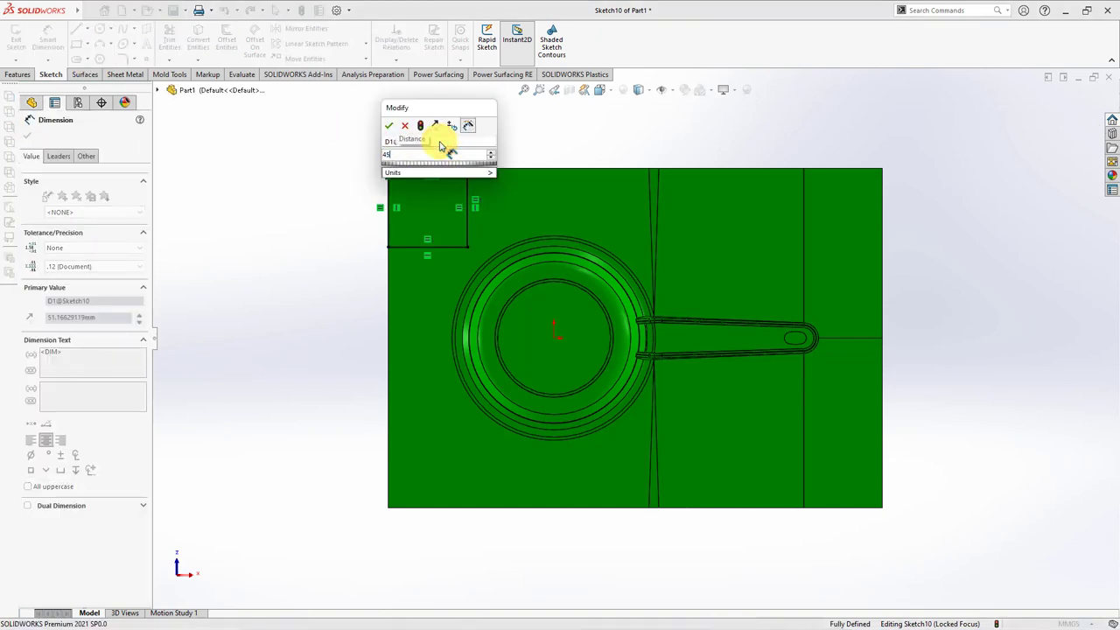
left_click(390, 130)
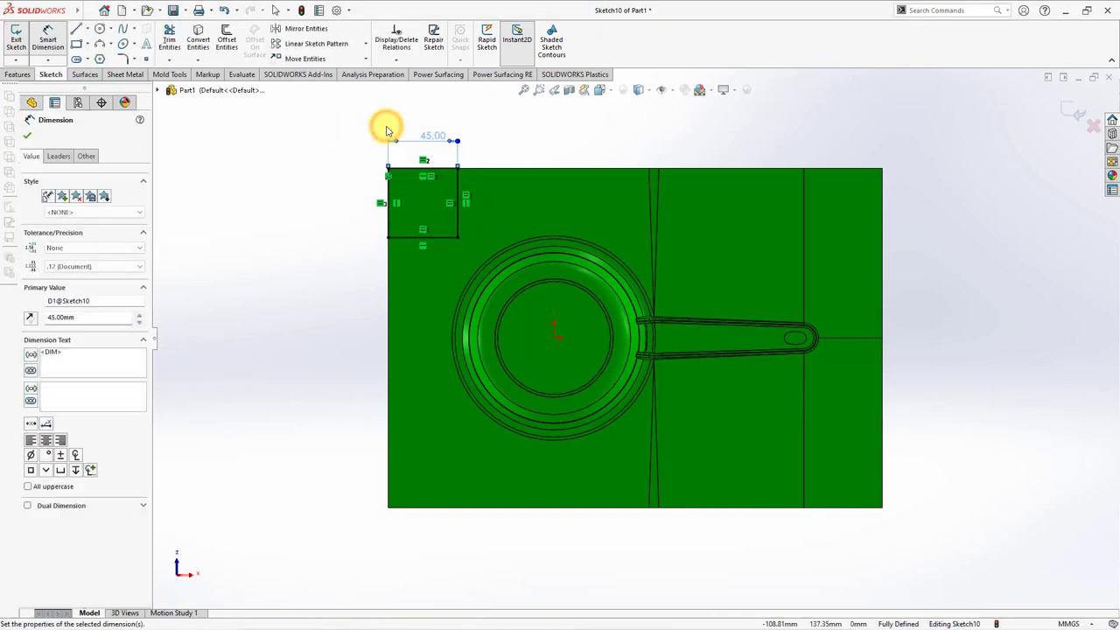
left_click(325, 155)
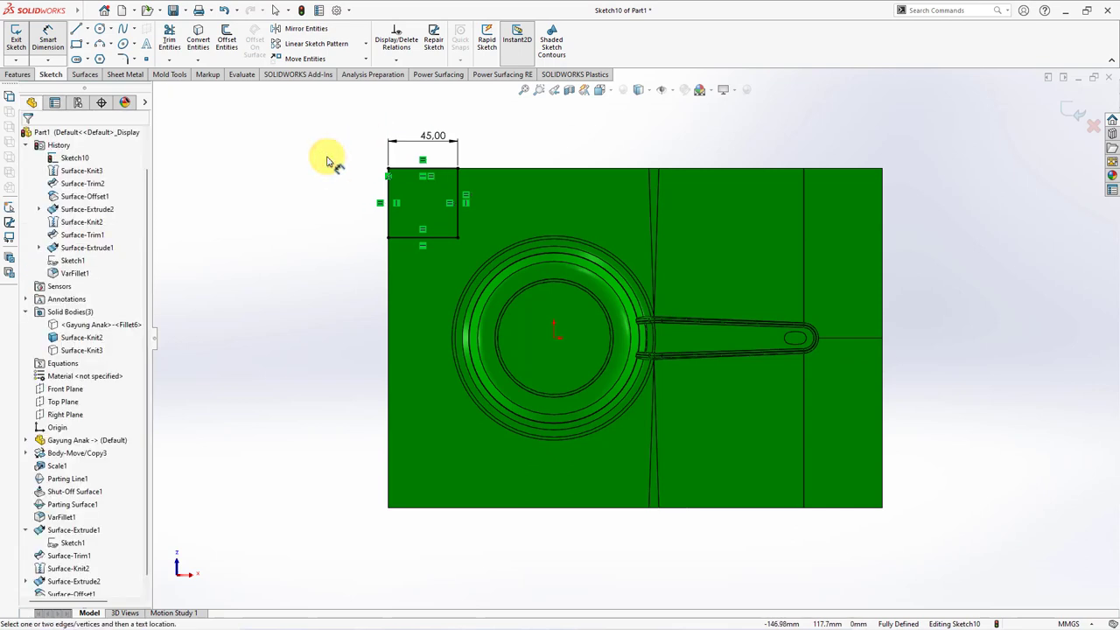
Offset the square's outline outward by 5 mm
left_click(225, 43)
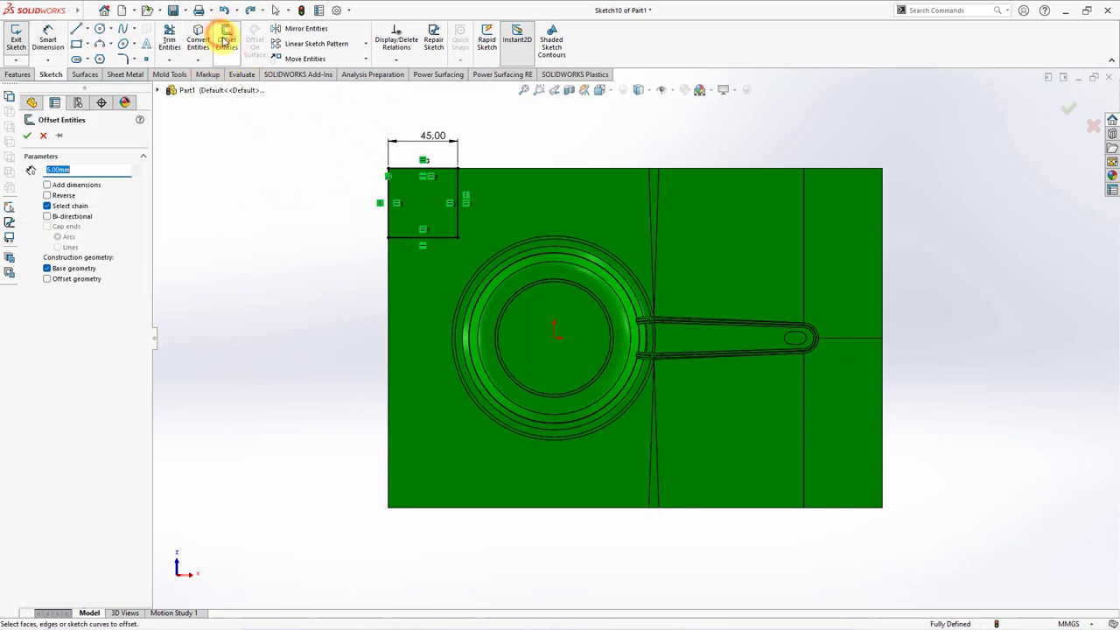
left_click(414, 237)
left_click(420, 243)
Draw a horizontal and a vertical centerline across the parting face
left_click(87, 29)
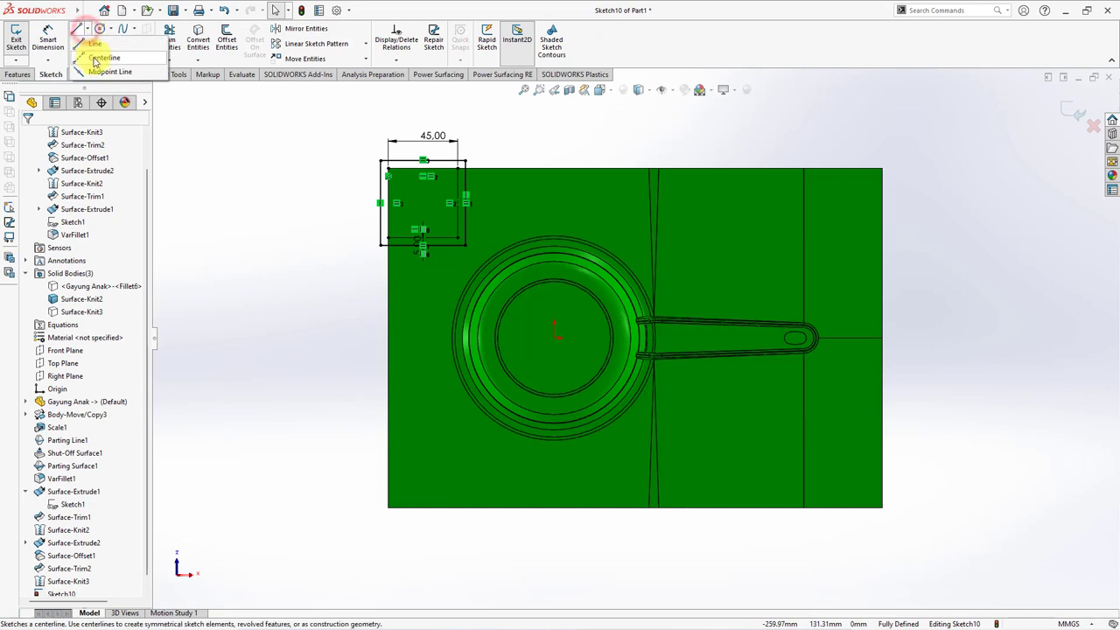
left_click(110, 55)
left_click(389, 339)
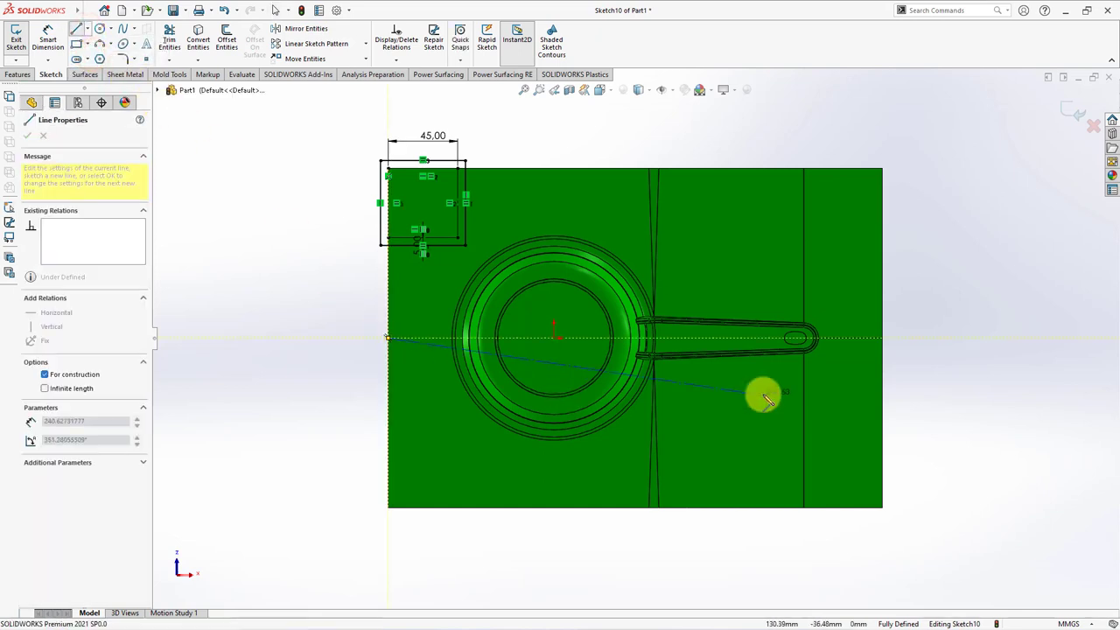
left_click(882, 339)
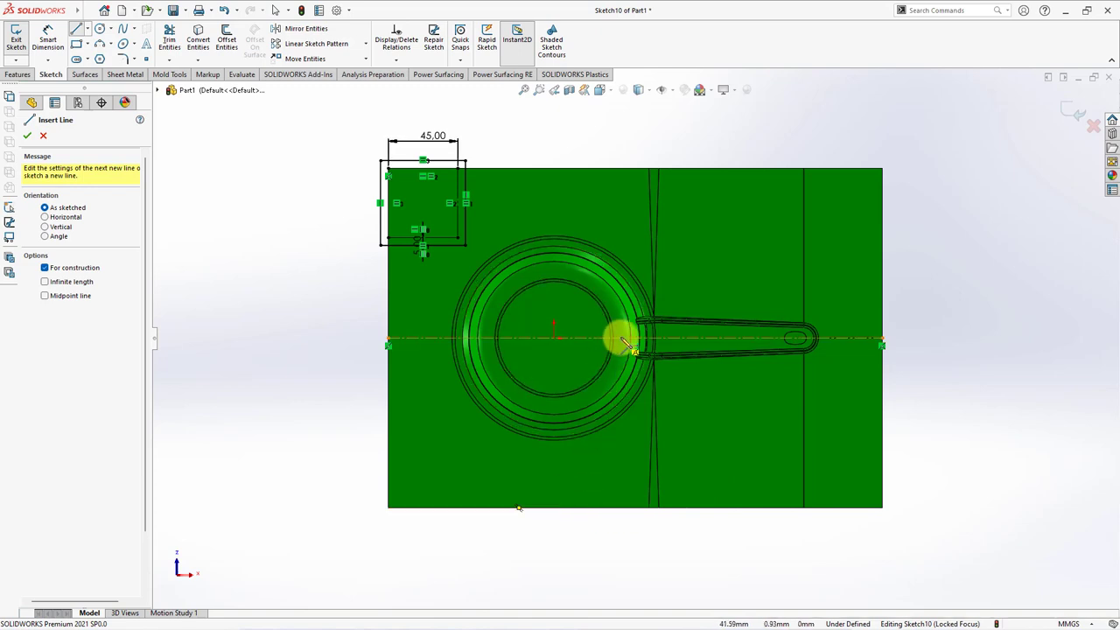
left_click_drag(638, 341, 635, 167)
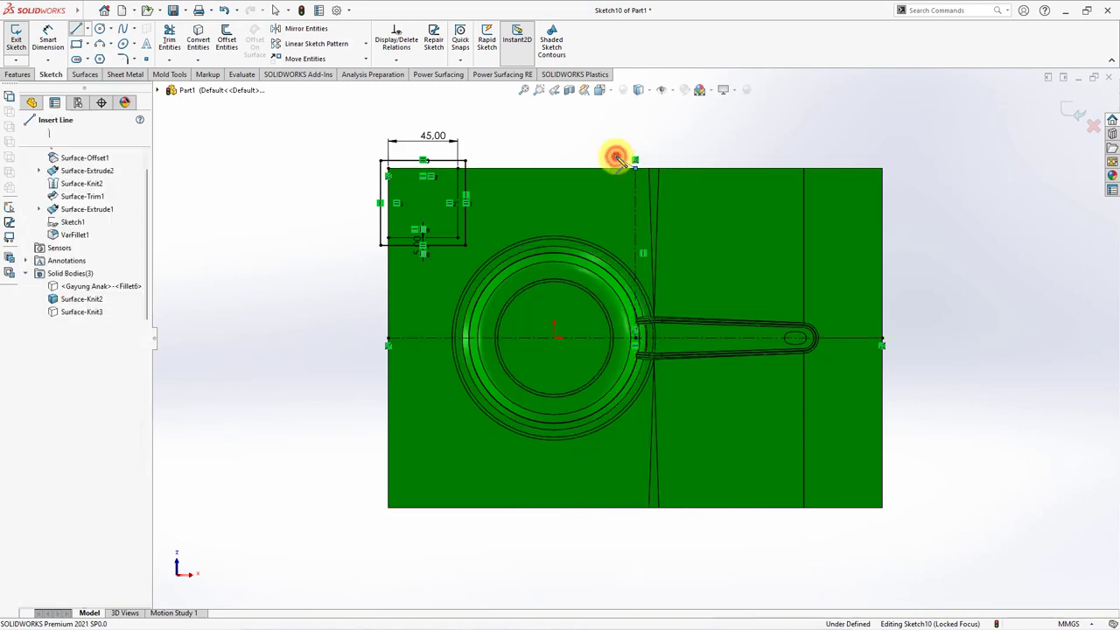
left_click(27, 135)
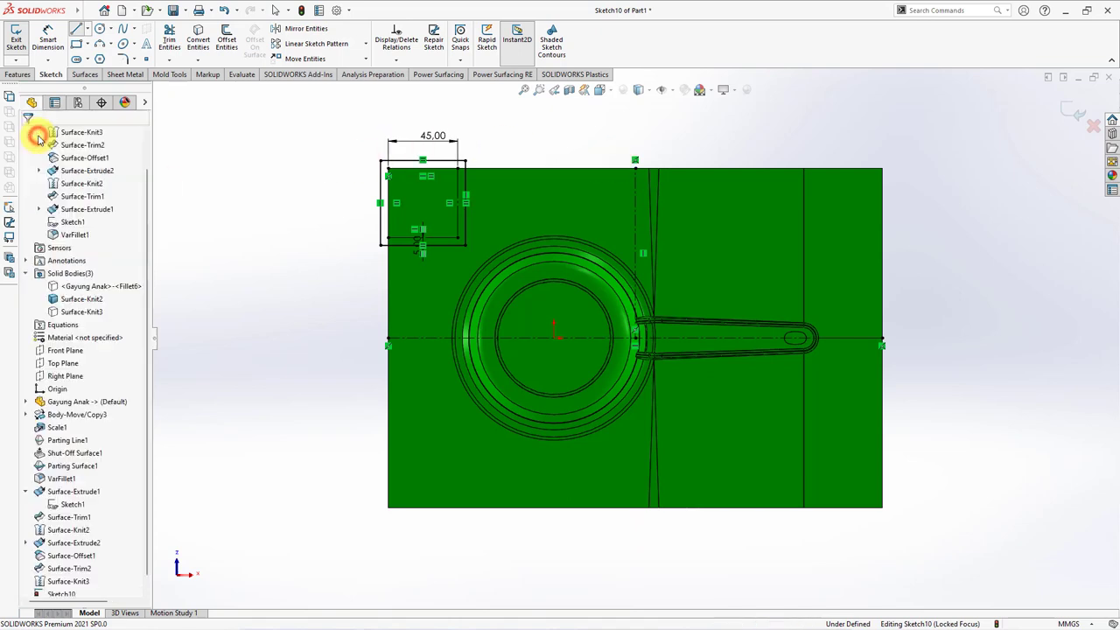
Mirror the corner square about the horizontal centerline to the bottom-left corner
left_click(302, 28)
left_click_drag(313, 111, 475, 257)
left_click(107, 343)
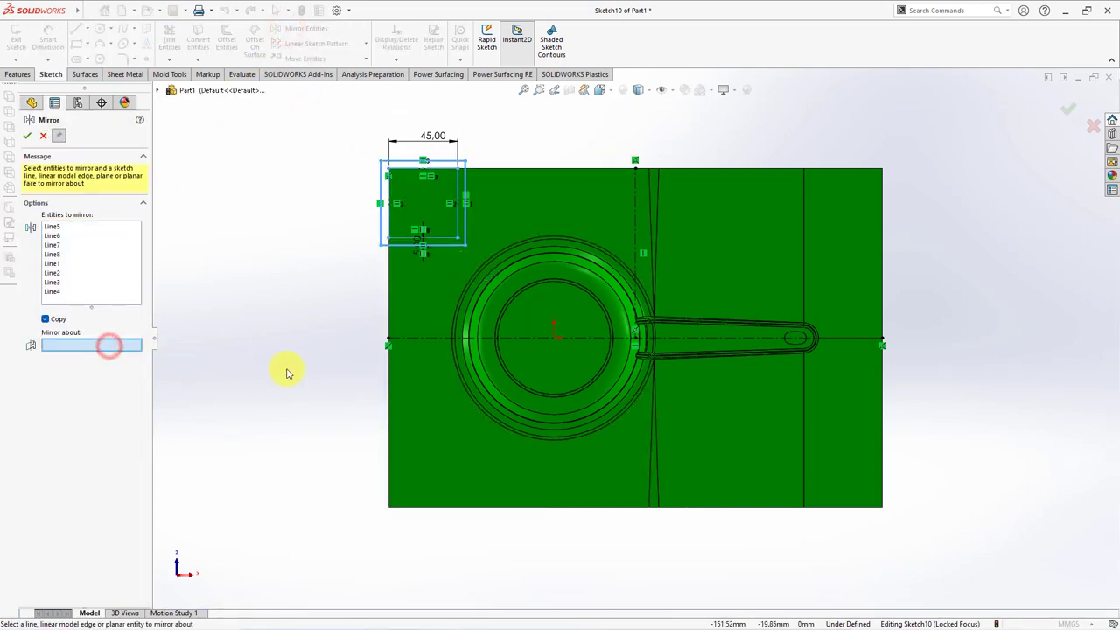
left_click(417, 338)
left_click(24, 138)
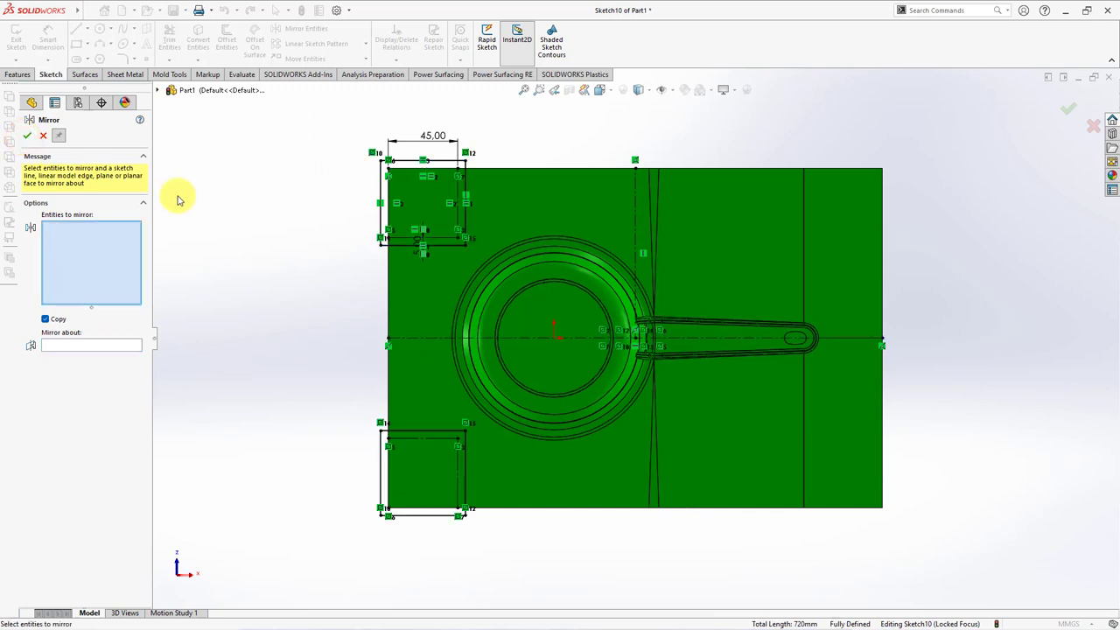
Mirror both left-side squares about the vertical centerline onto the right corners
left_click_drag(280, 115, 503, 558)
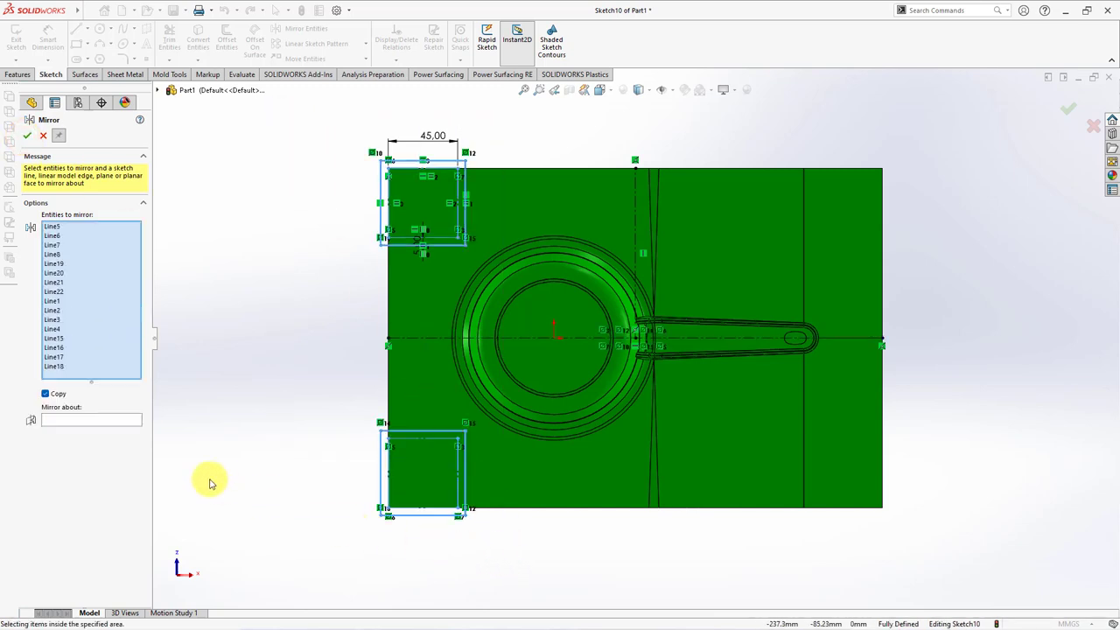
left_click(91, 419)
left_click(635, 226)
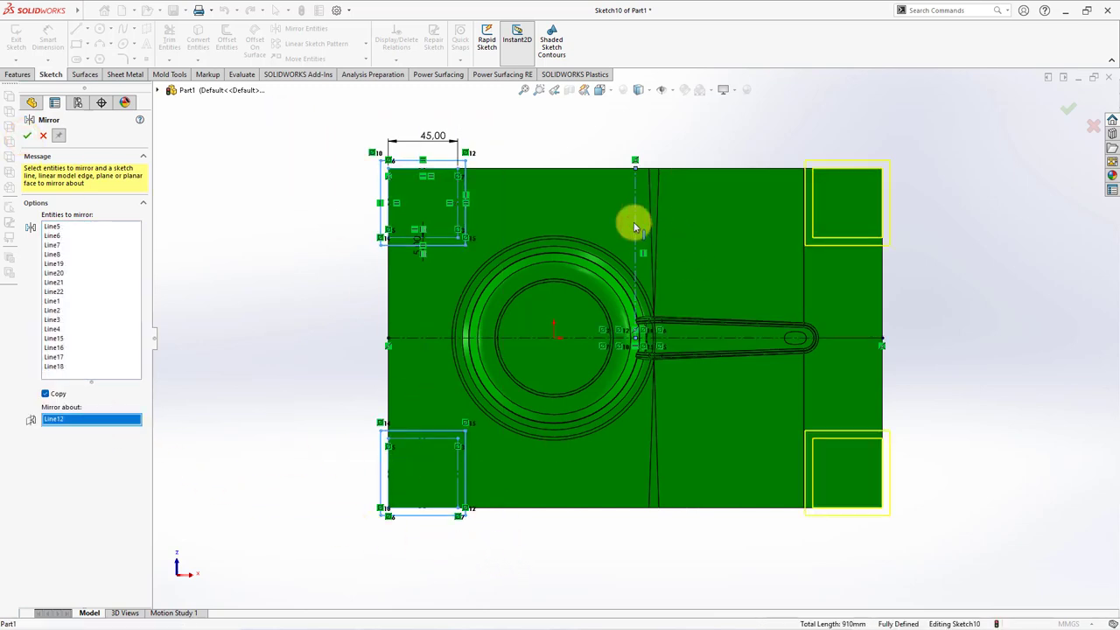
left_click(27, 135)
left_click(43, 134)
middle_click_drag(291, 361, 287, 230)
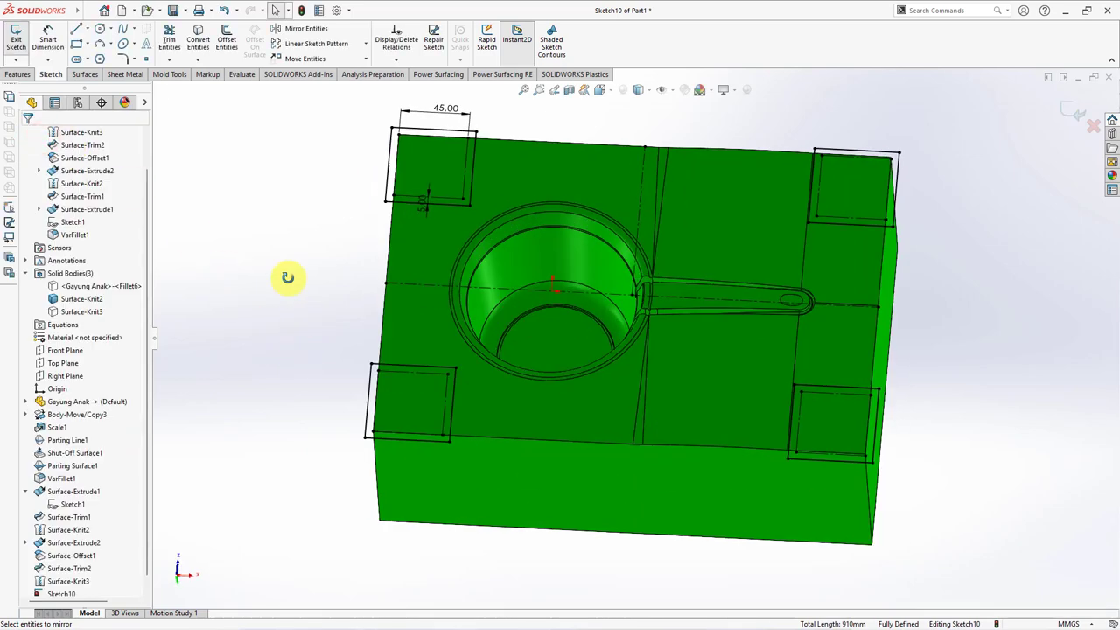
left_click(168, 74)
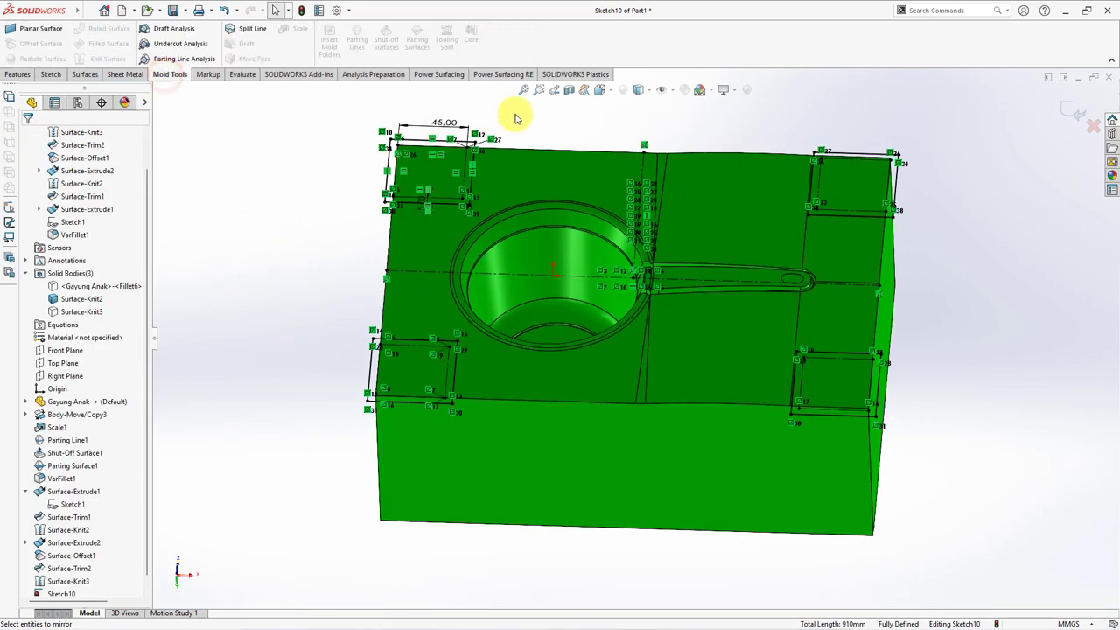
Create Core1 from Sketch10 with 10° draft, Through All one way and 25 mm the other
left_click(1069, 114)
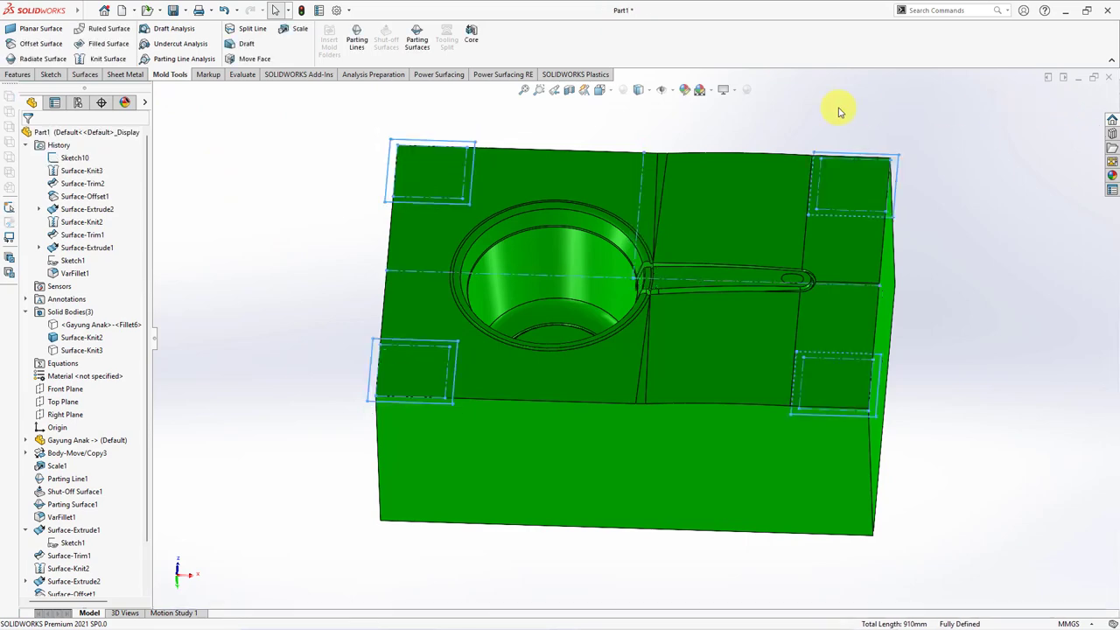
left_click(468, 35)
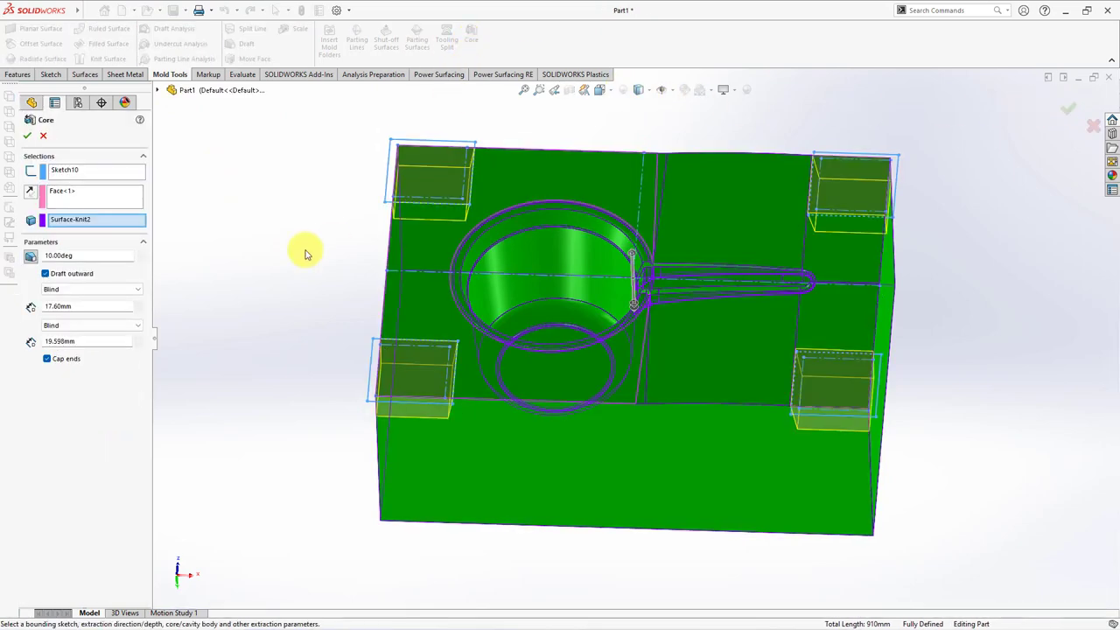
left_click(138, 342)
type("25")
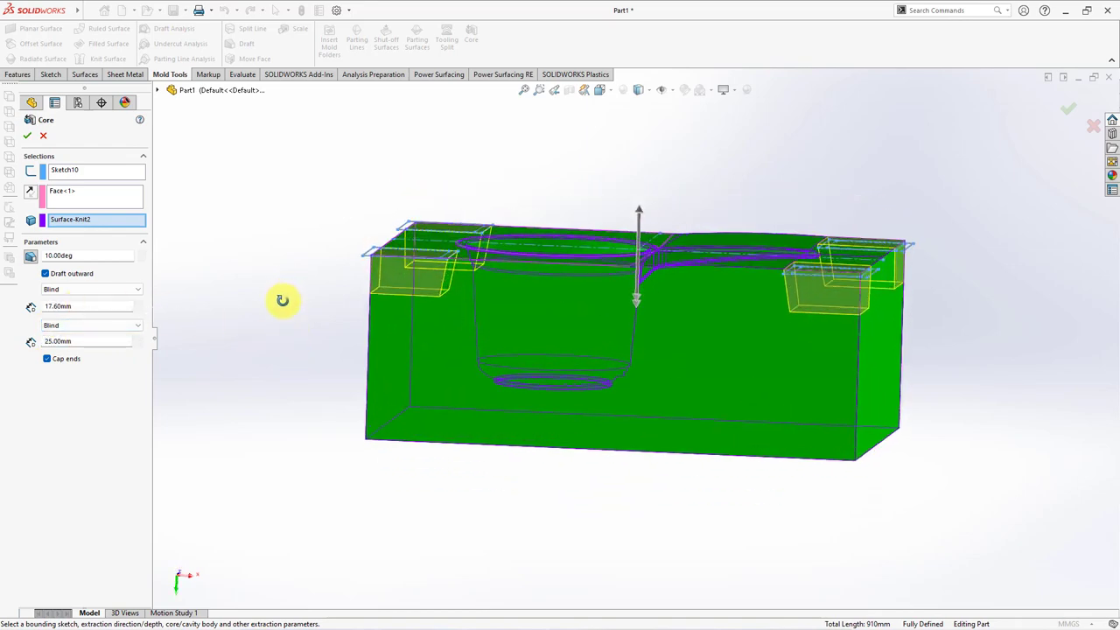
left_click(91, 289)
left_click(90, 305)
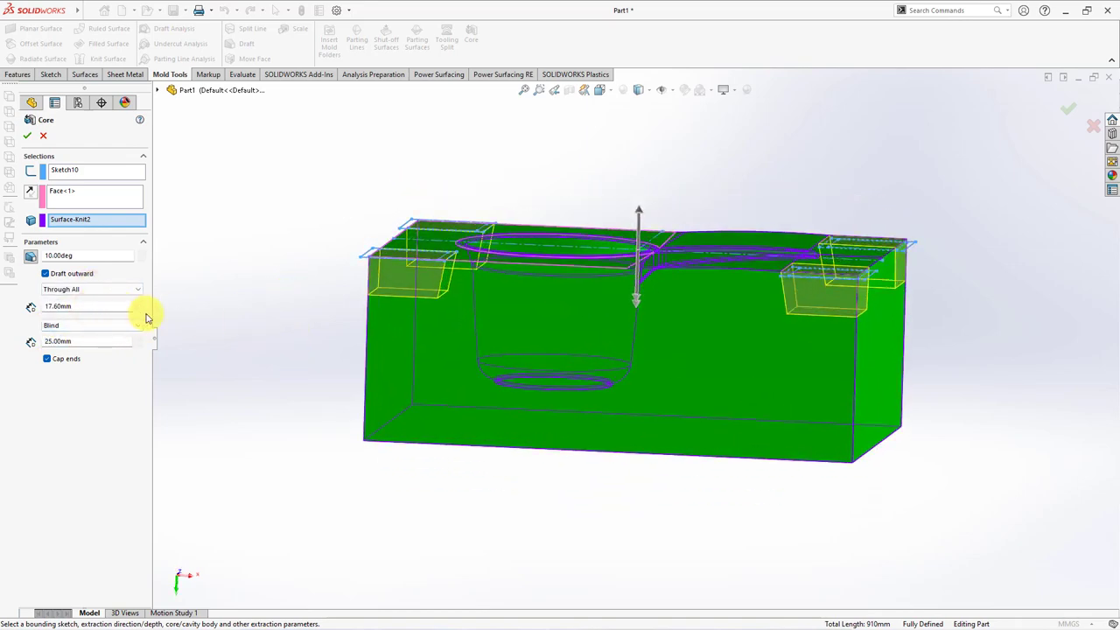
scroll(833, 289, "down", 5)
scroll(833, 289, "up", 2)
scroll(825, 257, "up", 2)
scroll(825, 280, "up", 3)
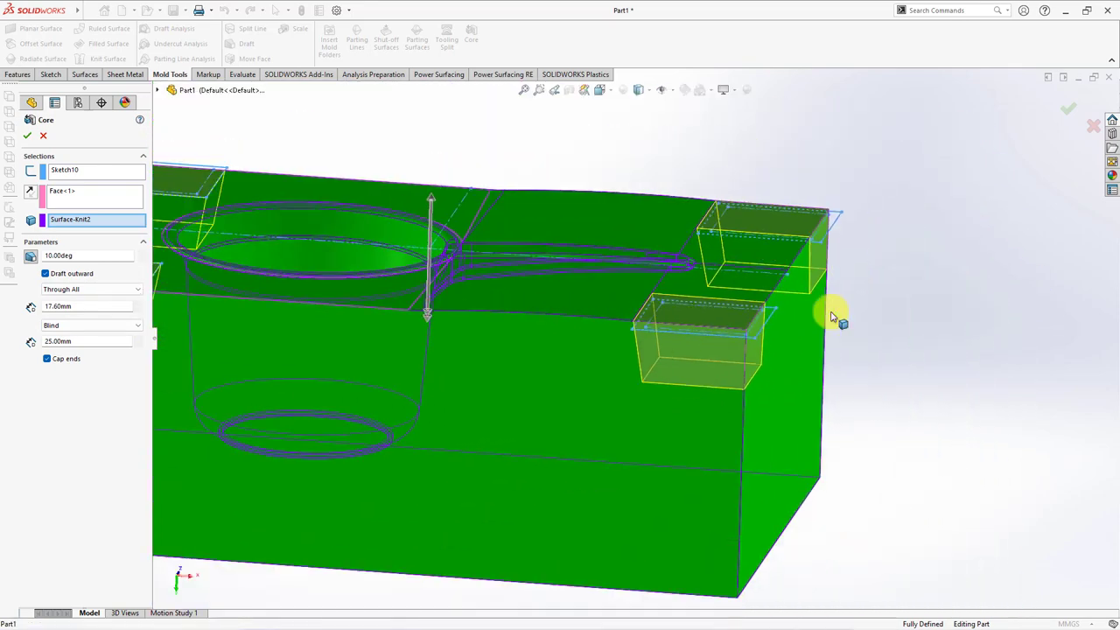
scroll(832, 313, "up", 2)
middle_click_drag(645, 378, 239, 382)
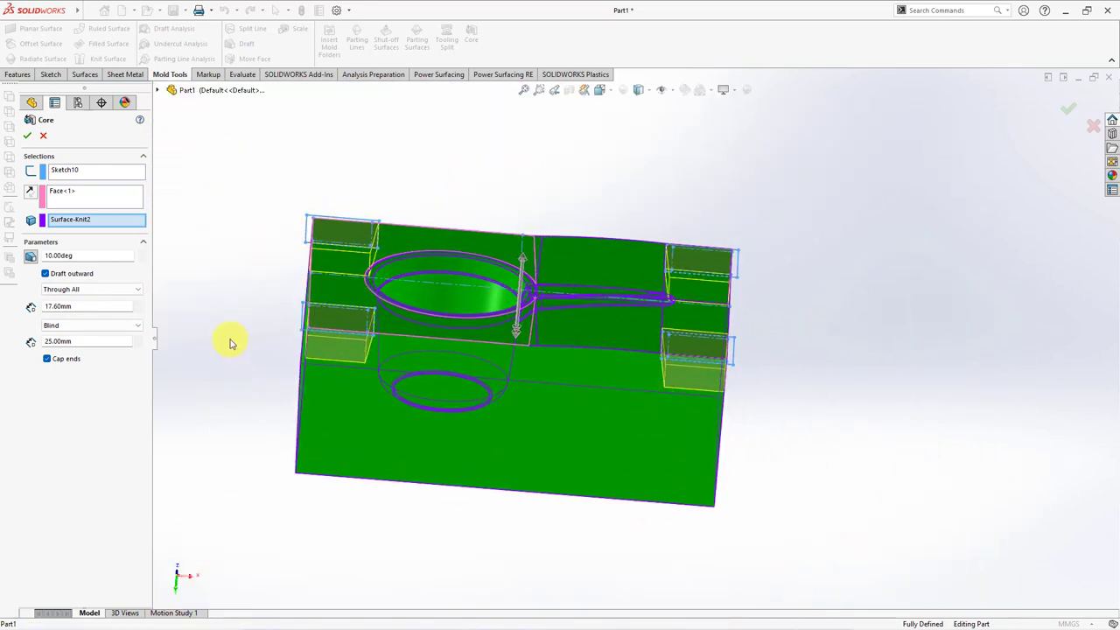
left_click(27, 135)
Colour the top core block red
mouse_move(220, 253)
middle_mouse_down()
mouse_move(245, 292)
mouse_move(187, 320)
mouse_move(187, 309)
middle_mouse_up()
left_click(81, 298)
left_click(178, 283)
left_click(18, 73)
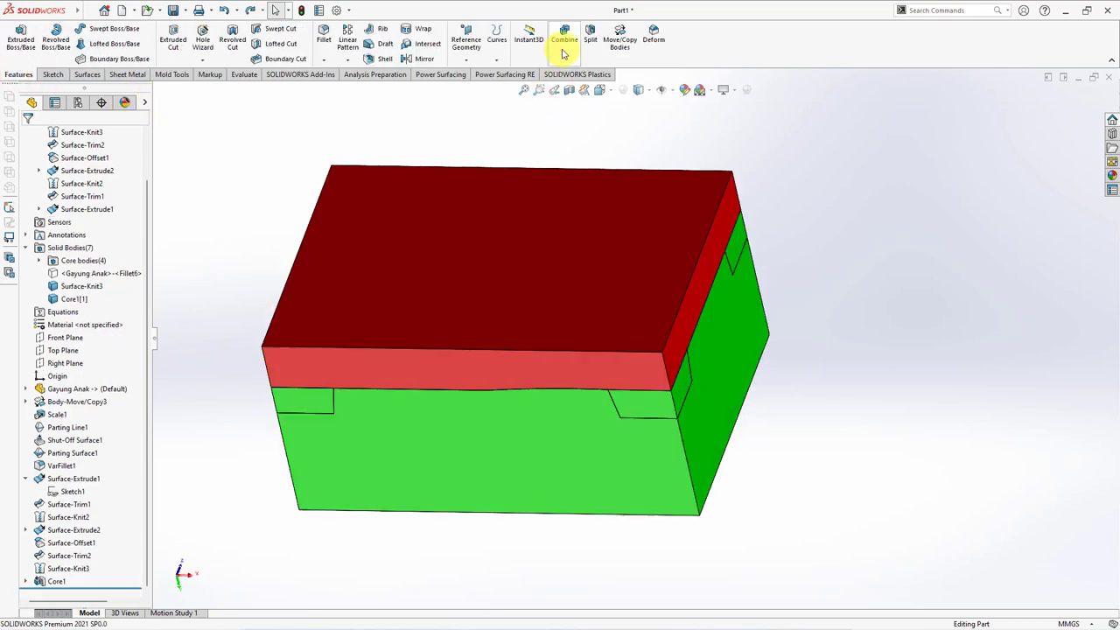
Combine the main block and the Core1 pieces into one body with Add
left_click(564, 44)
left_click(388, 183)
left_click(311, 396)
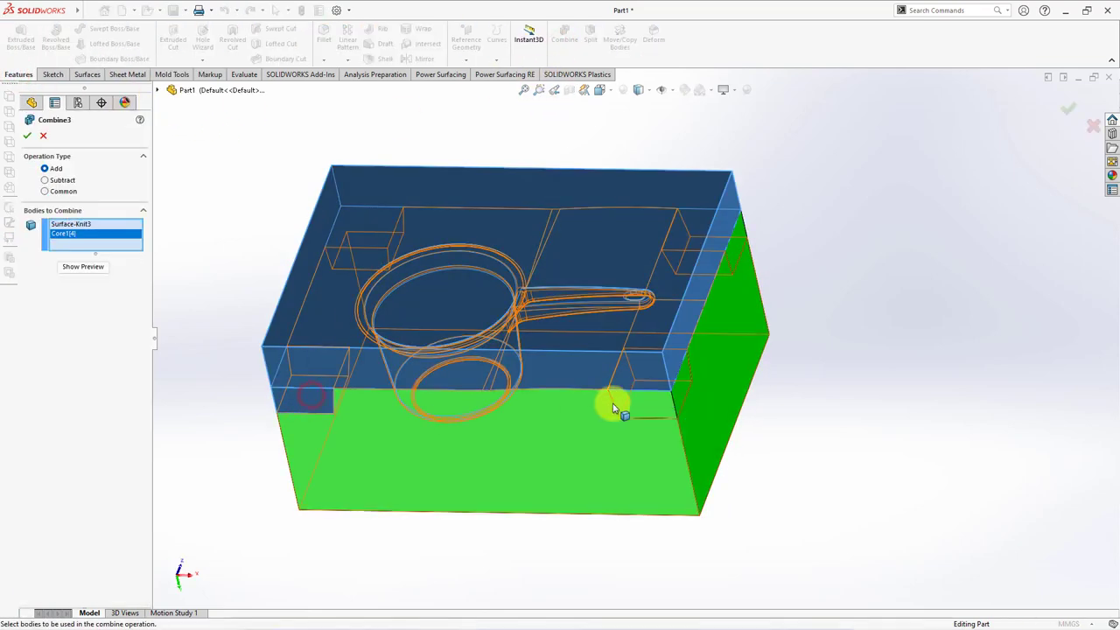
left_click(613, 408)
left_click(744, 242)
middle_click_drag(465, 273, 349, 283)
left_click(350, 283)
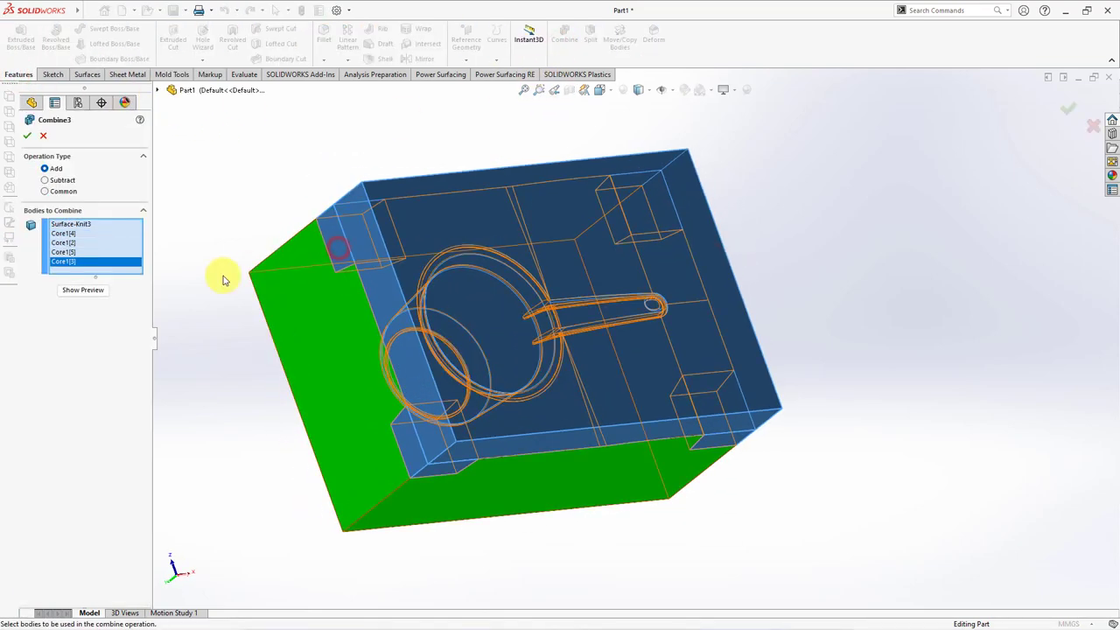
left_click(83, 289)
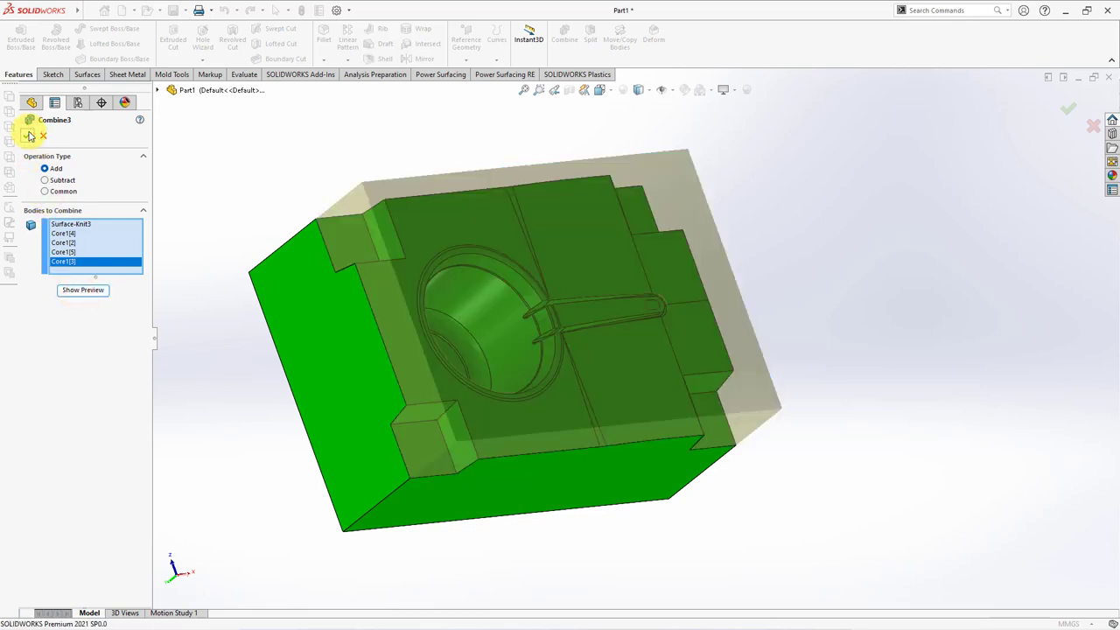
left_click(30, 135)
Offset the four small notch faces of the block by 0.5 mm with Move Face
middle_click_drag(219, 270, 170, 187)
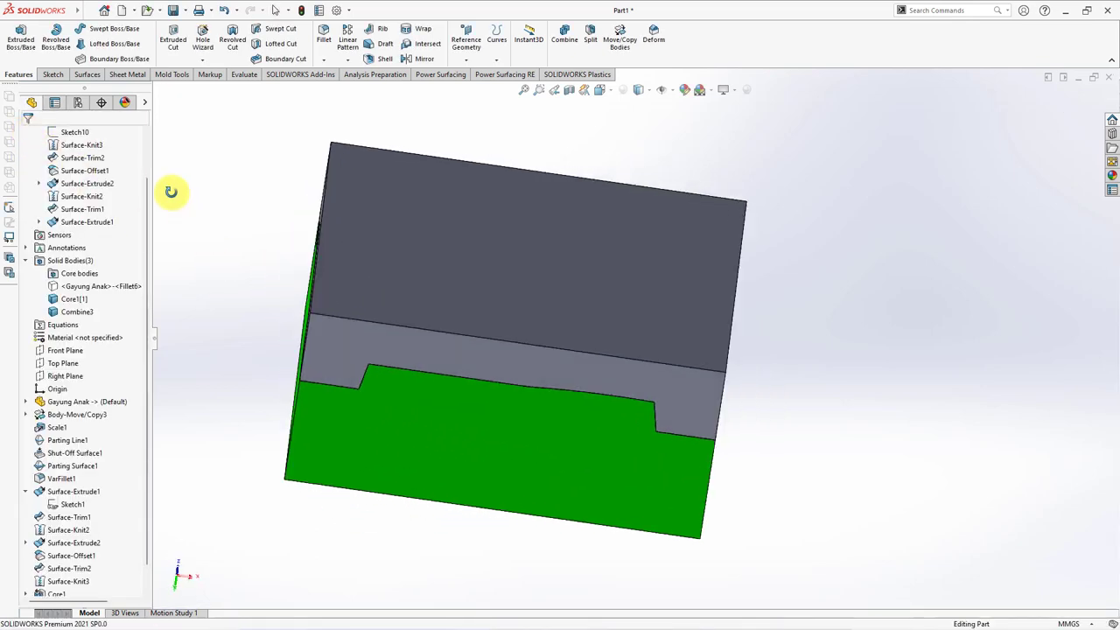
left_click(427, 242)
middle_click_drag(324, 230, 253, 285)
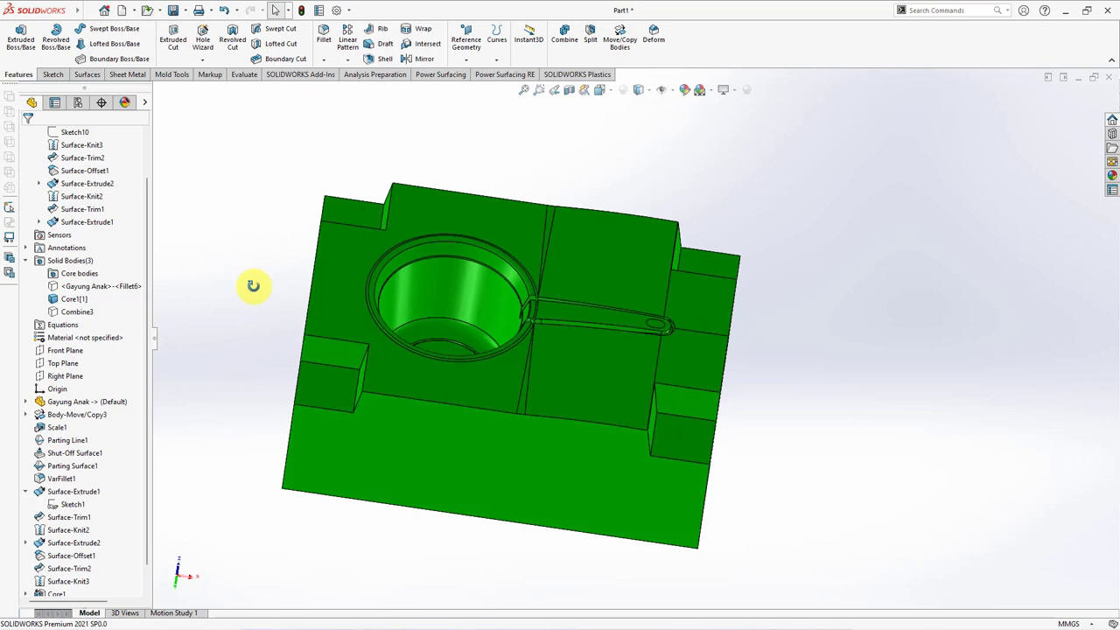
left_click(171, 75)
left_click(252, 57)
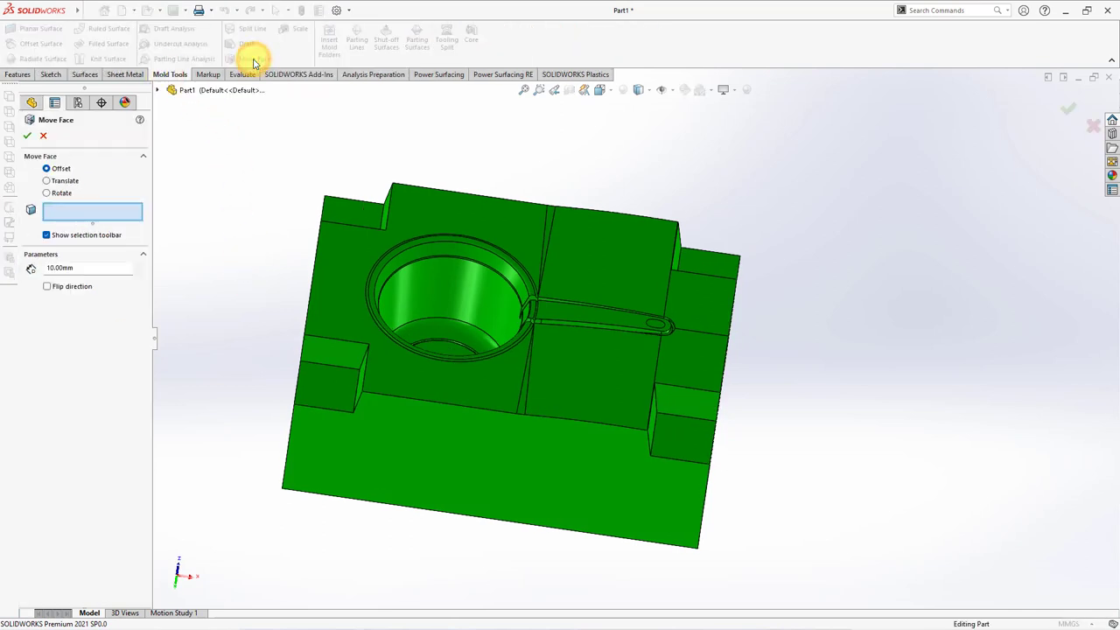
left_click(87, 271)
type("0.5")
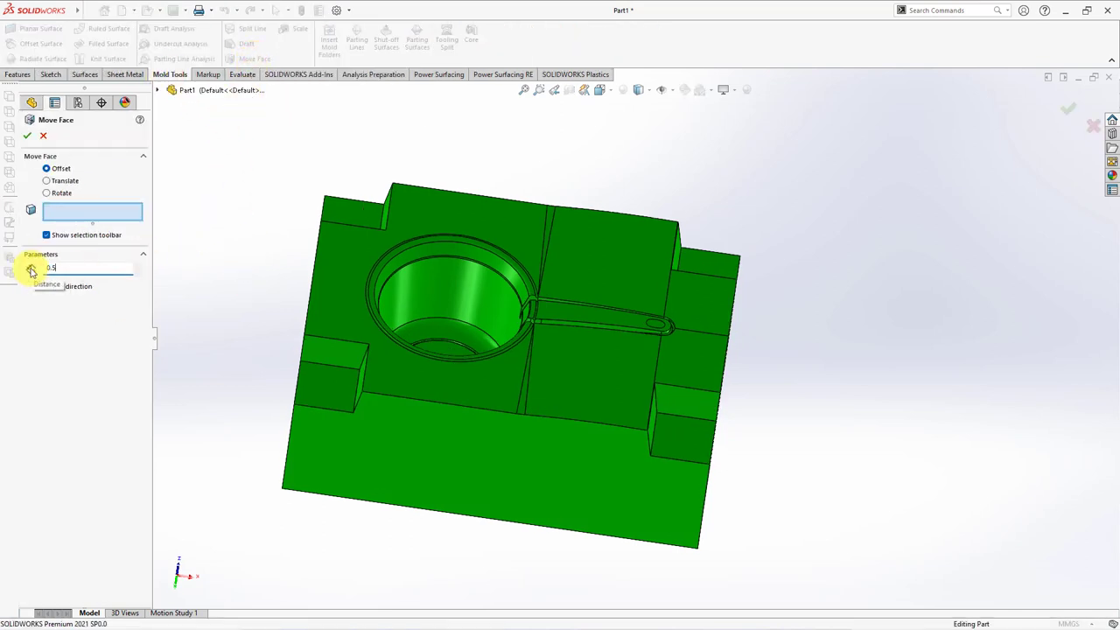
left_click(306, 389)
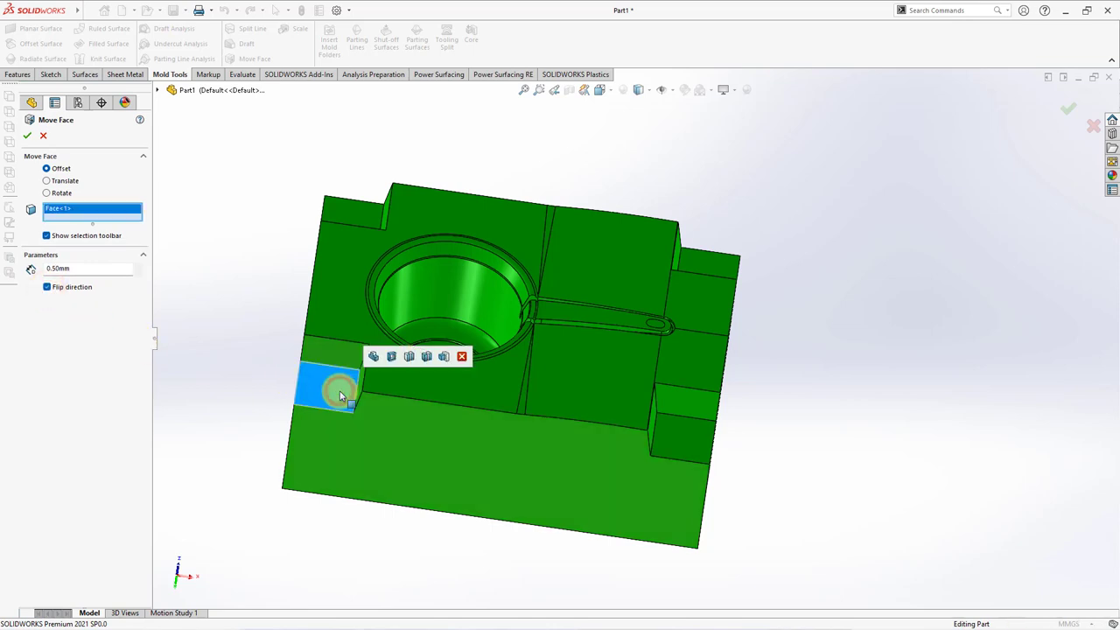
left_click(405, 357)
left_click(26, 138)
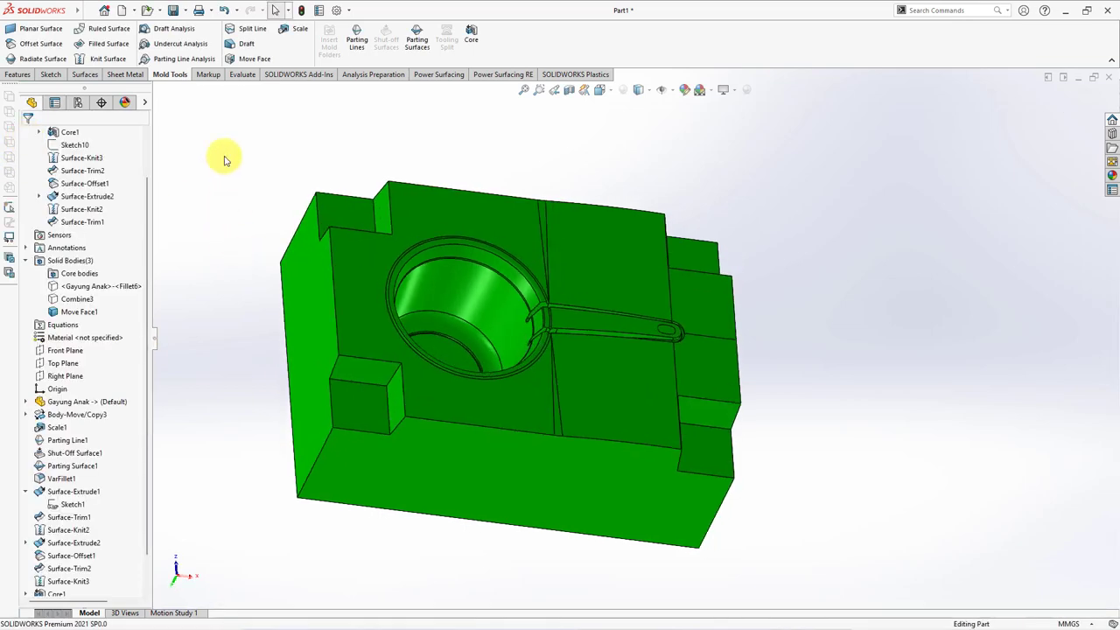
left_click(5, 75)
Round the four vertical notch corner edges of the green cavity block with 15 mm fillets
left_click(322, 40)
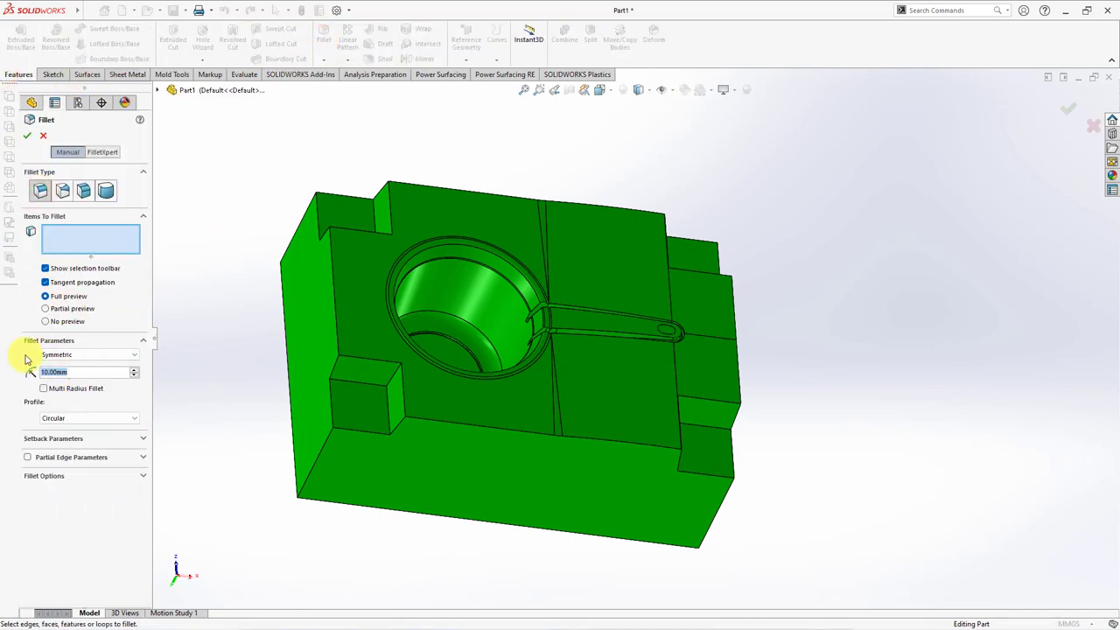
left_click(393, 376)
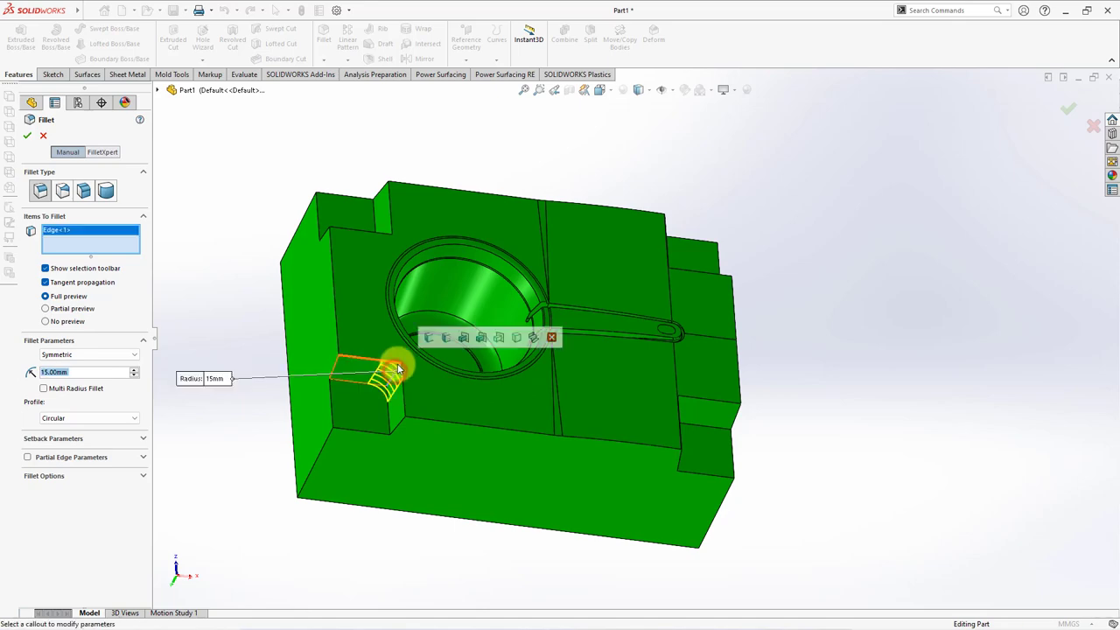
middle_click_drag(388, 375, 392, 376)
left_click(388, 298)
middle_click_drag(387, 297, 593, 400)
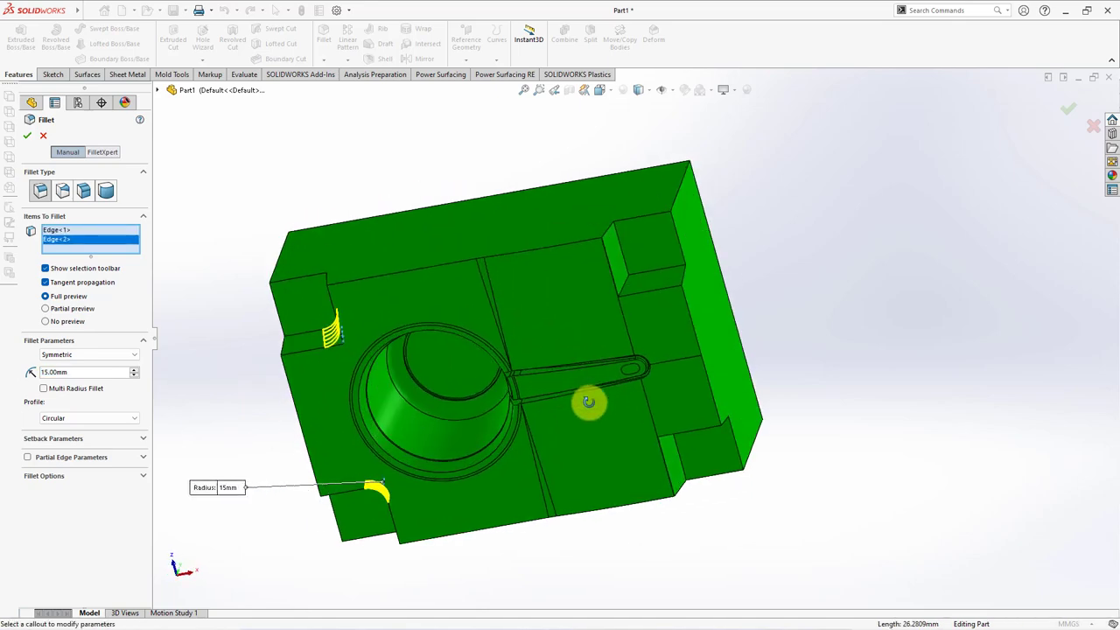
left_click(626, 284)
middle_click_drag(638, 370, 595, 357)
left_click(593, 357)
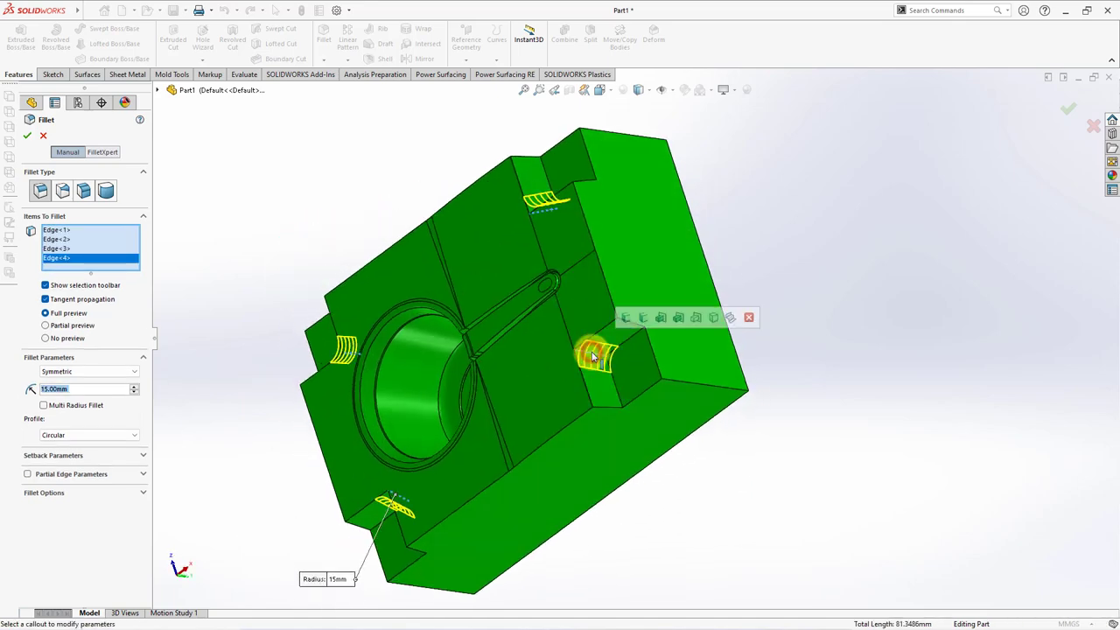
left_click(31, 139)
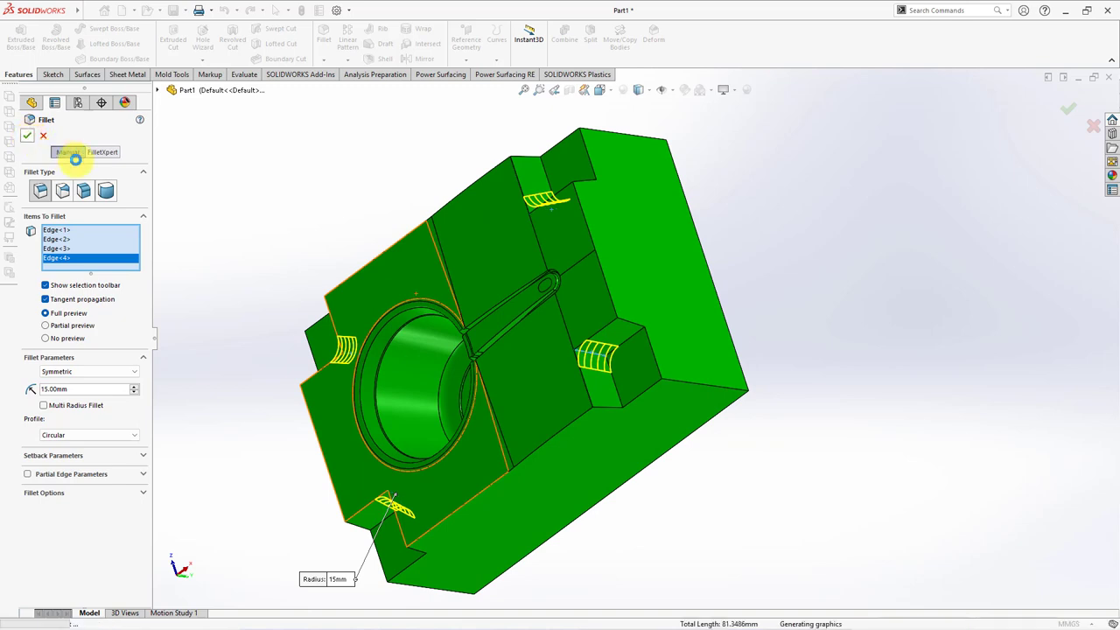
middle_click_drag(288, 174, 320, 70)
Add 2 mm fillets along the notch edge chains of the green block
key("Return")
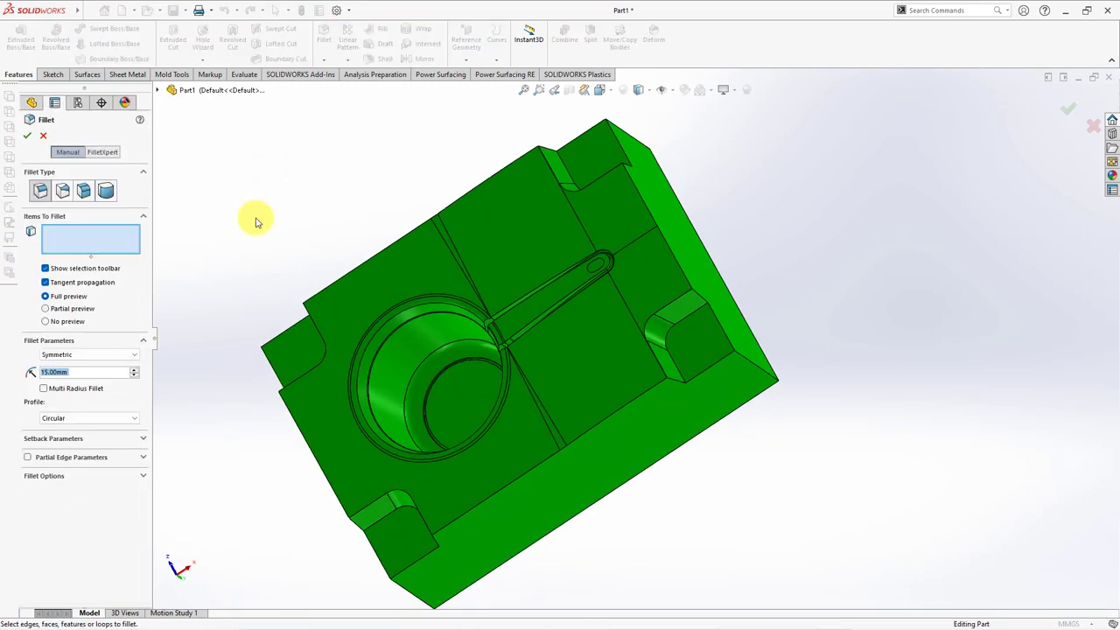
left_click(364, 508)
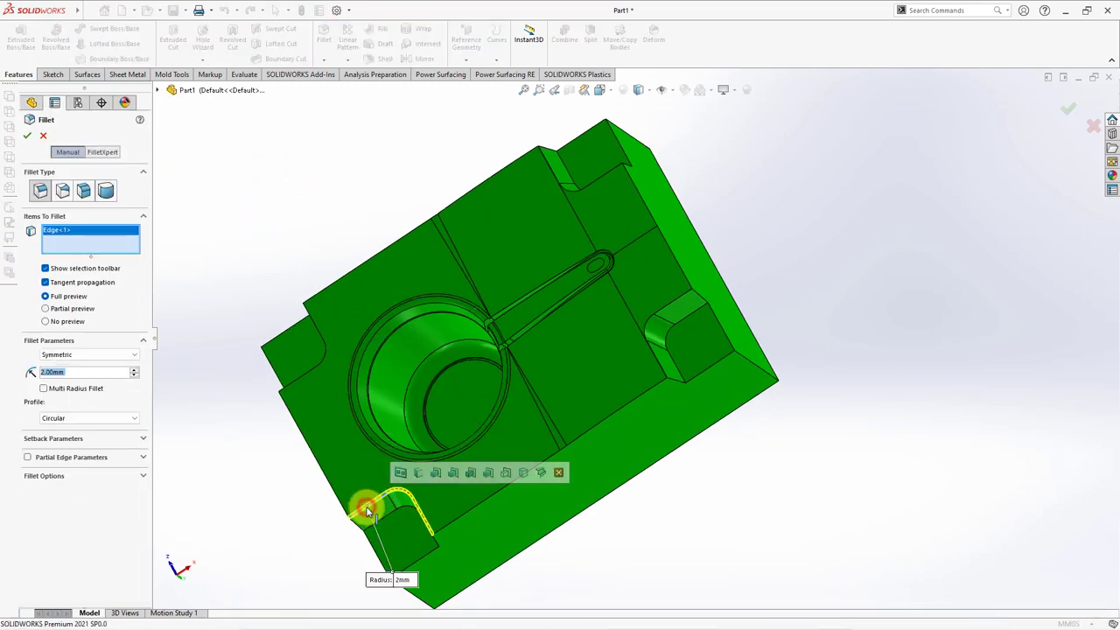
left_click(319, 337)
middle_click_drag(318, 327, 357, 315)
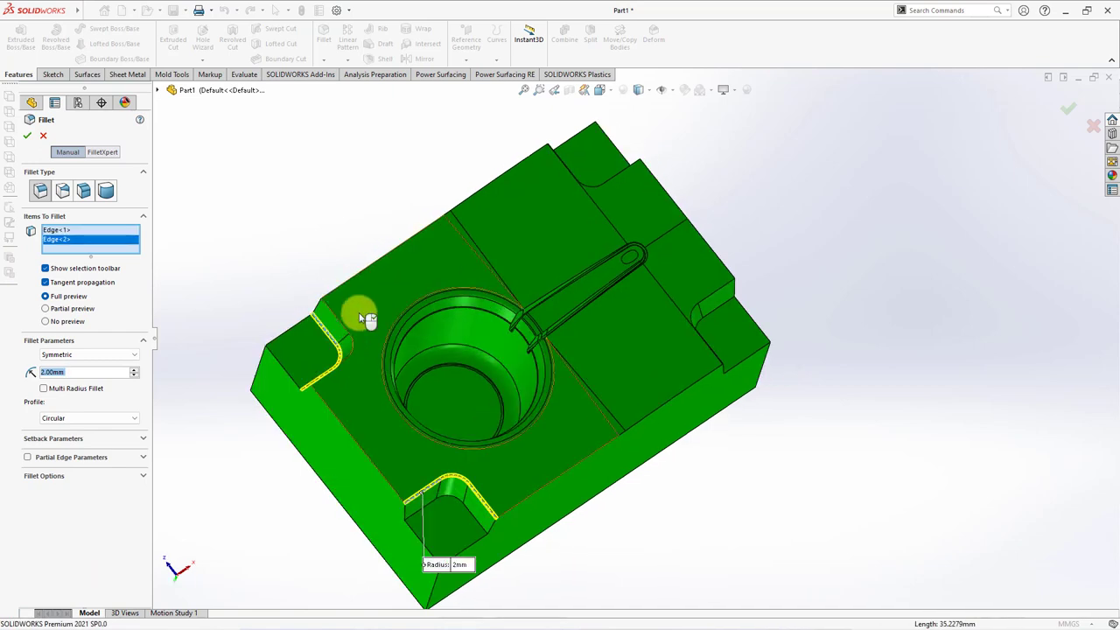
left_click(336, 320)
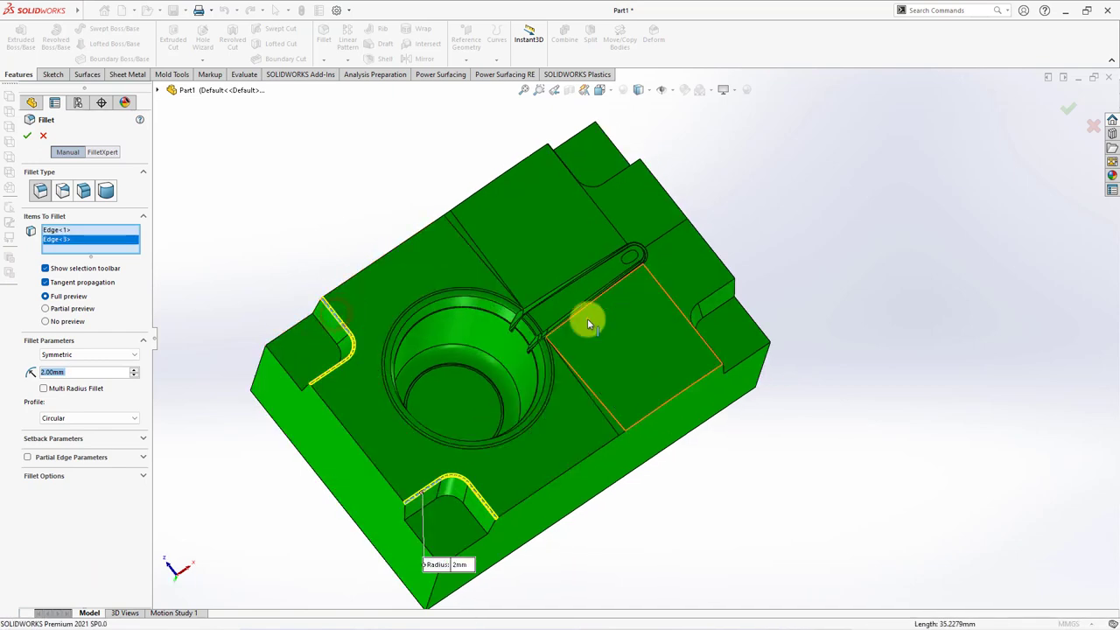
left_click(713, 291)
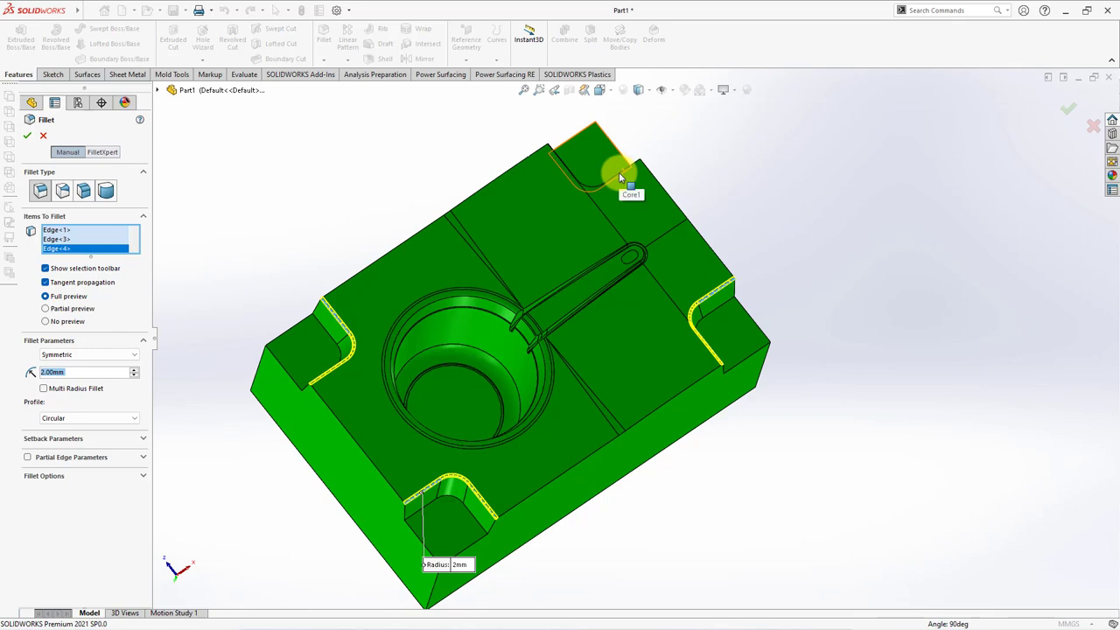
middle_click_drag(619, 172, 579, 248)
left_click(601, 215)
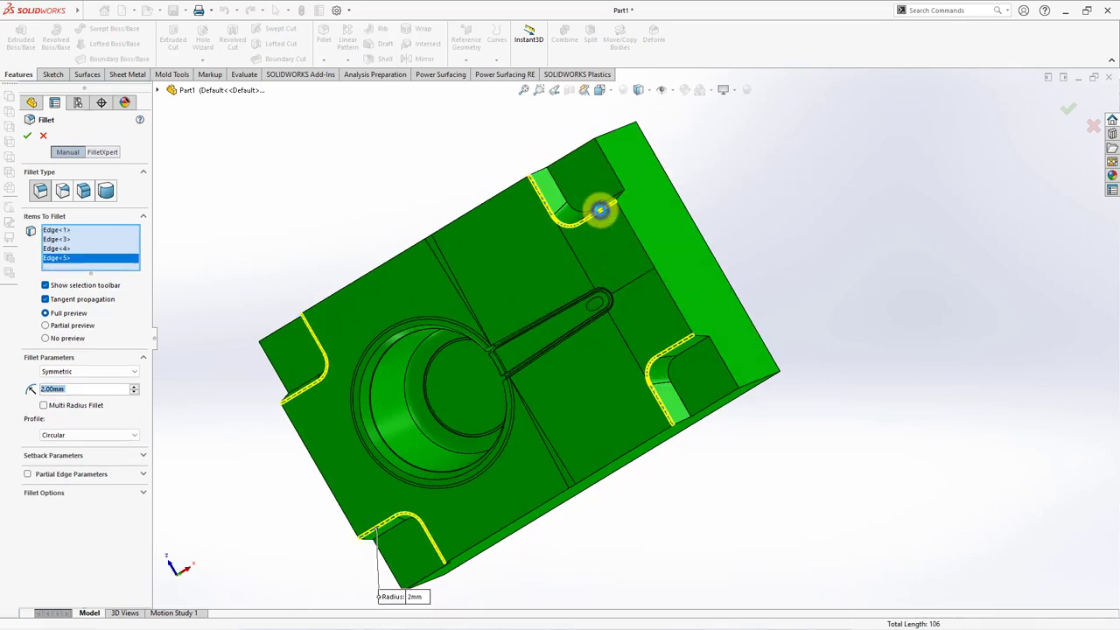
key("Return")
middle_click_drag(600, 210, 267, 238)
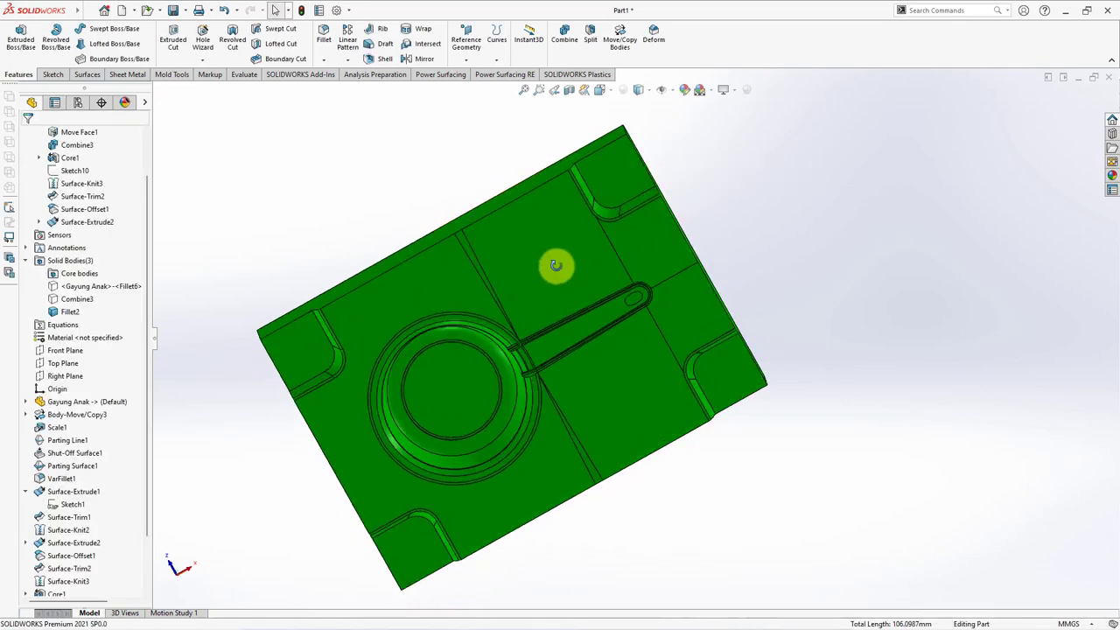
Hide the green cavity body to expose the grey core block
left_click(70, 310)
left_click(122, 333)
mouse_move(224, 380)
middle_mouse_down()
mouse_move(425, 453)
mouse_move(489, 429)
mouse_move(480, 324)
middle_mouse_up()
Fillet the core's four notch corner edges with a 15 mm radius
left_click(323, 43)
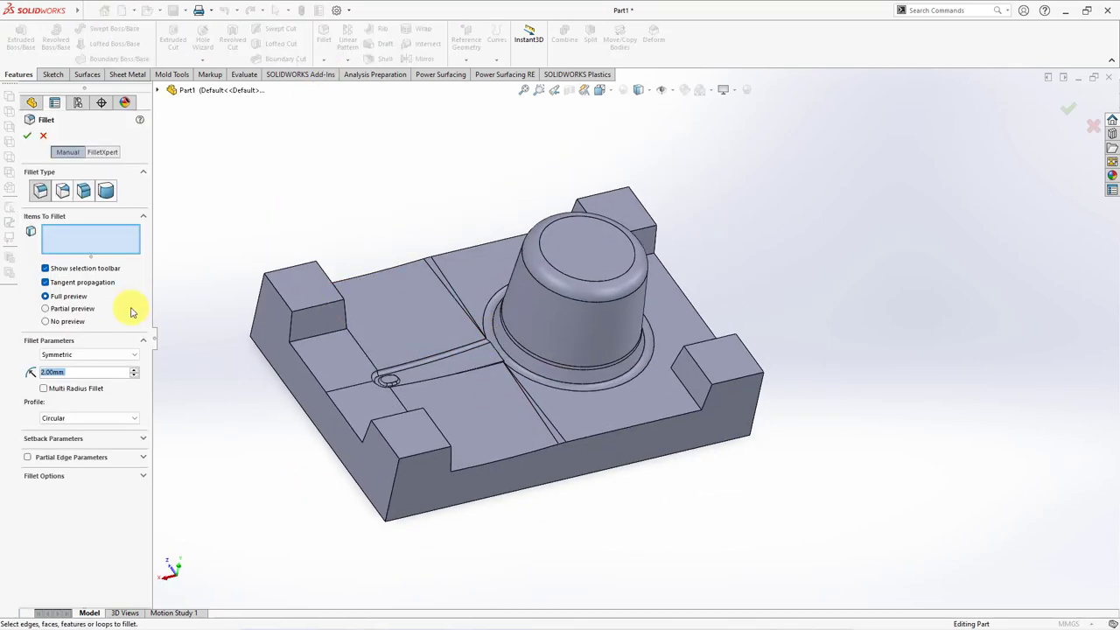
type("15")
mouse_move(240, 413)
middle_mouse_down()
mouse_move(204, 443)
mouse_move(363, 304)
mouse_move(370, 475)
middle_mouse_up()
left_click(361, 296)
left_click(381, 427)
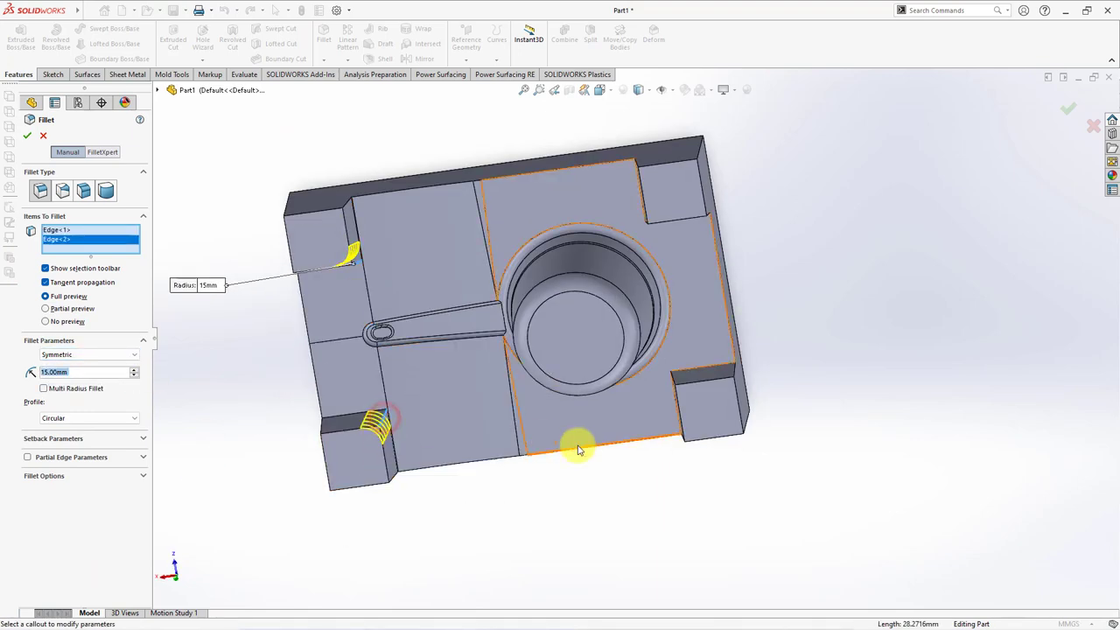
middle_click_drag(580, 445, 642, 450)
scroll(645, 367, "down", 5)
left_click(645, 367)
scroll(633, 183, "up", 5)
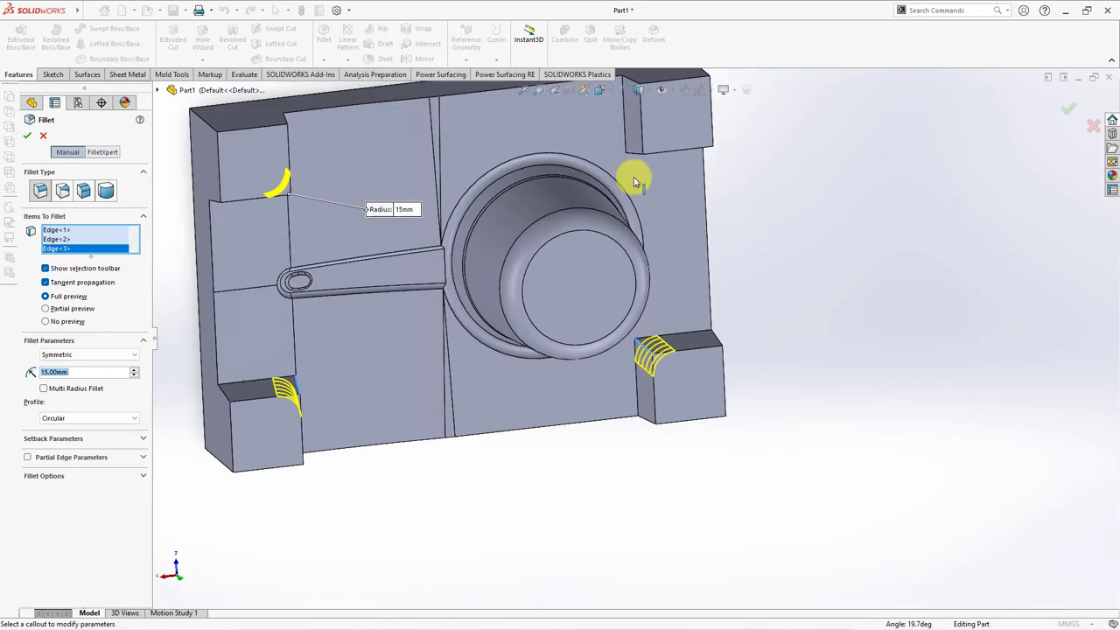
left_click(632, 163)
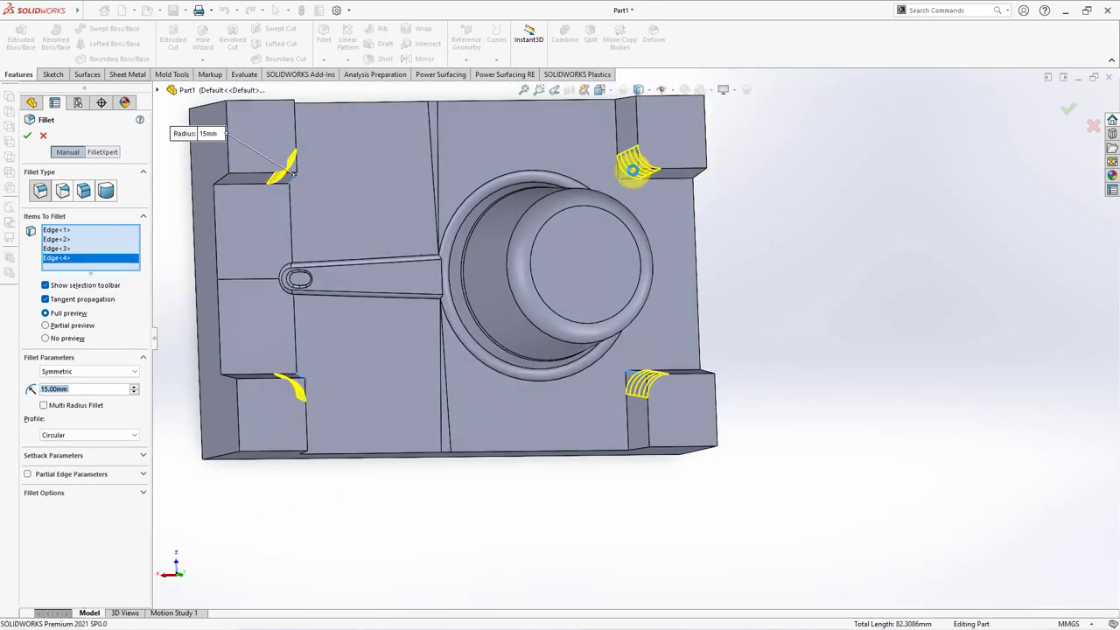
right_click(794, 225)
Apply 2 mm fillets to the four notch edges of the core
left_click(324, 34)
type("2")
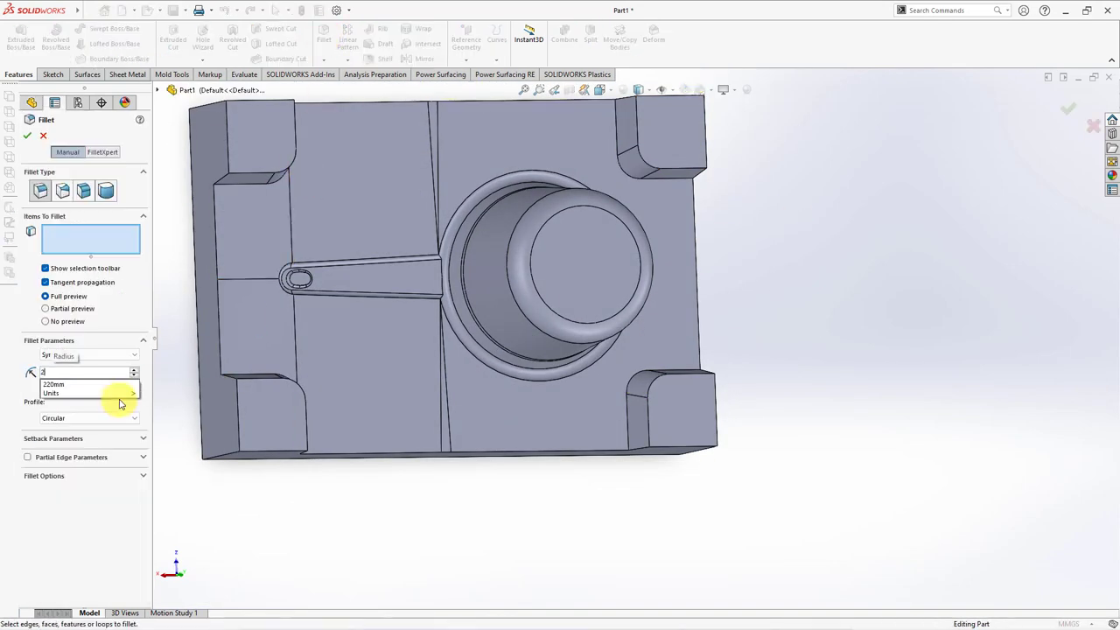
middle_click_drag(300, 447, 307, 392)
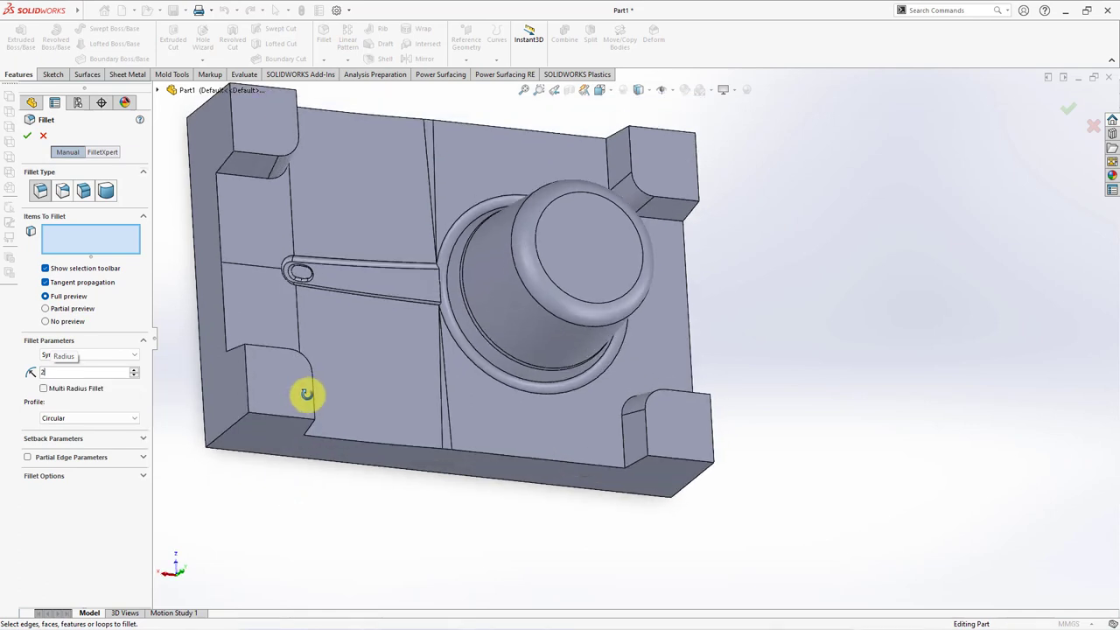
left_click(313, 404)
left_click(251, 166)
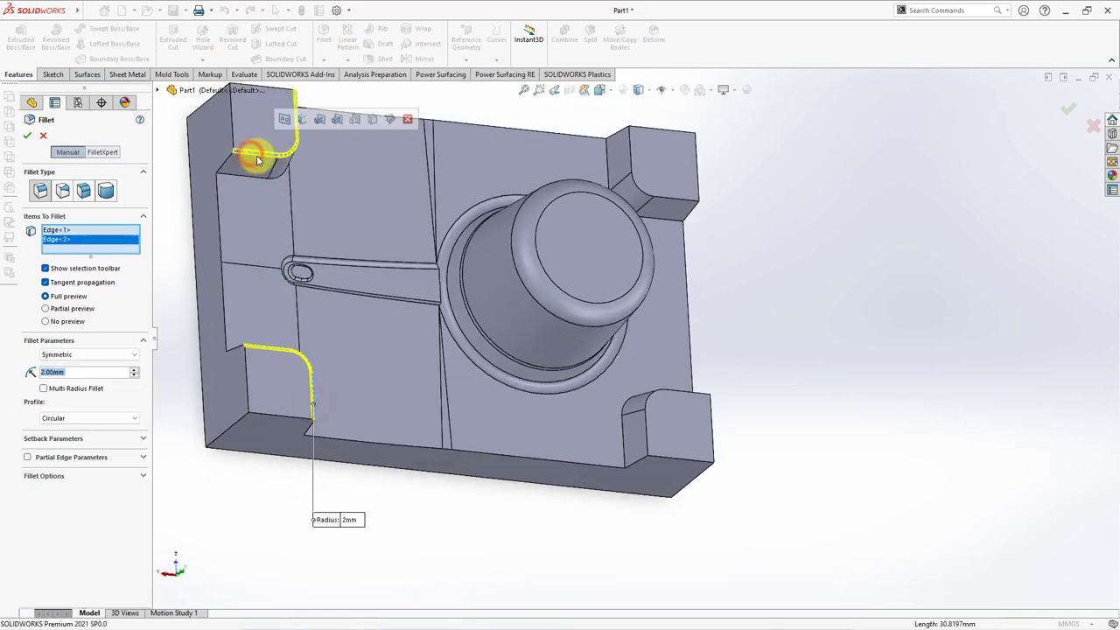
left_click(675, 203)
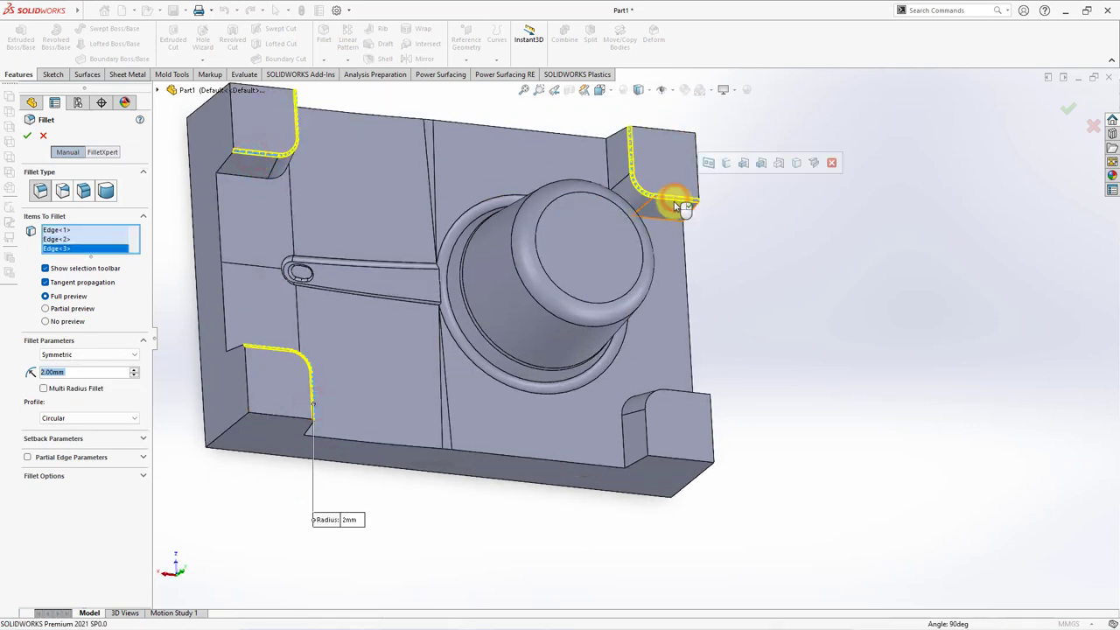
left_click(645, 427)
key("Return")
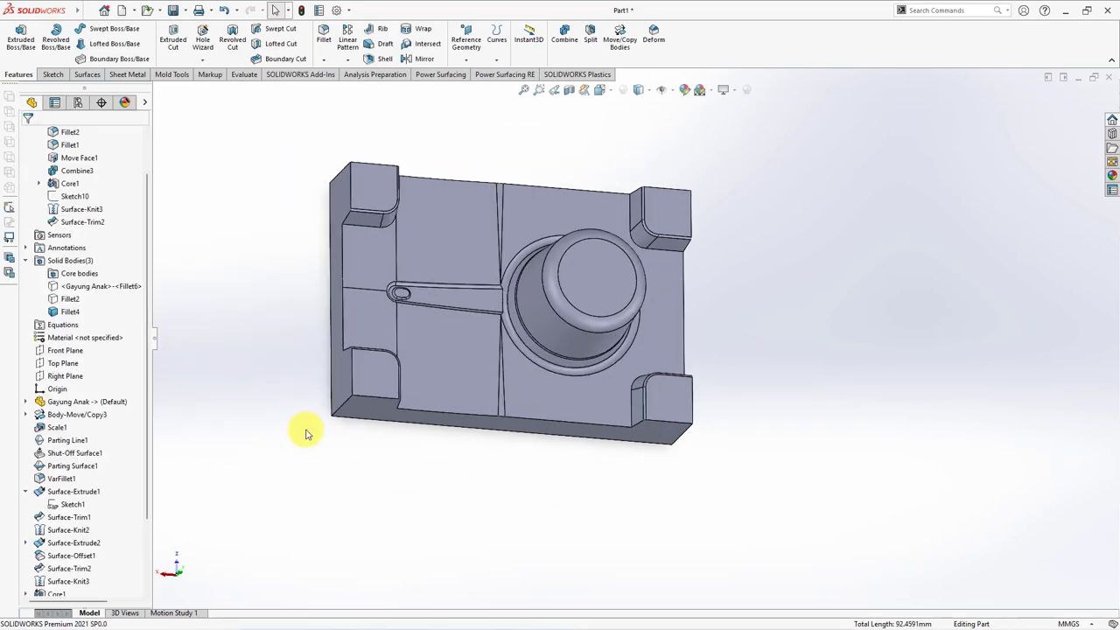
Show the green block body again around the core
middle_click_drag(306, 433, 271, 333)
left_click(70, 311)
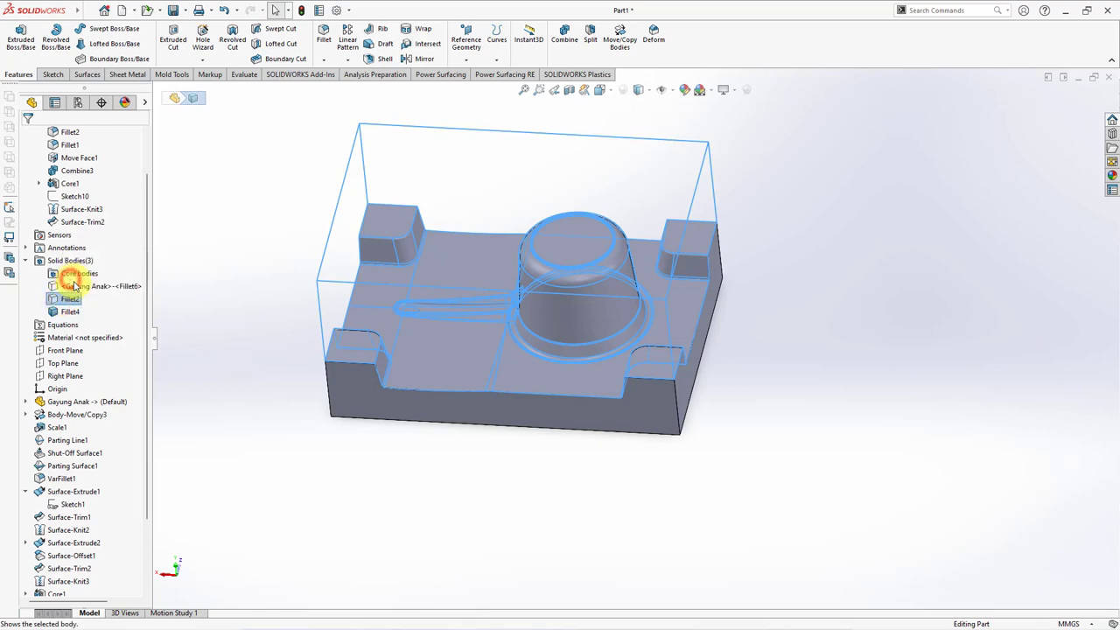
left_click(57, 263)
middle_click_drag(315, 464, 277, 233)
Sketch a 22 mm inward construction offset of the block face outline, viewed in wireframe
left_click(423, 388)
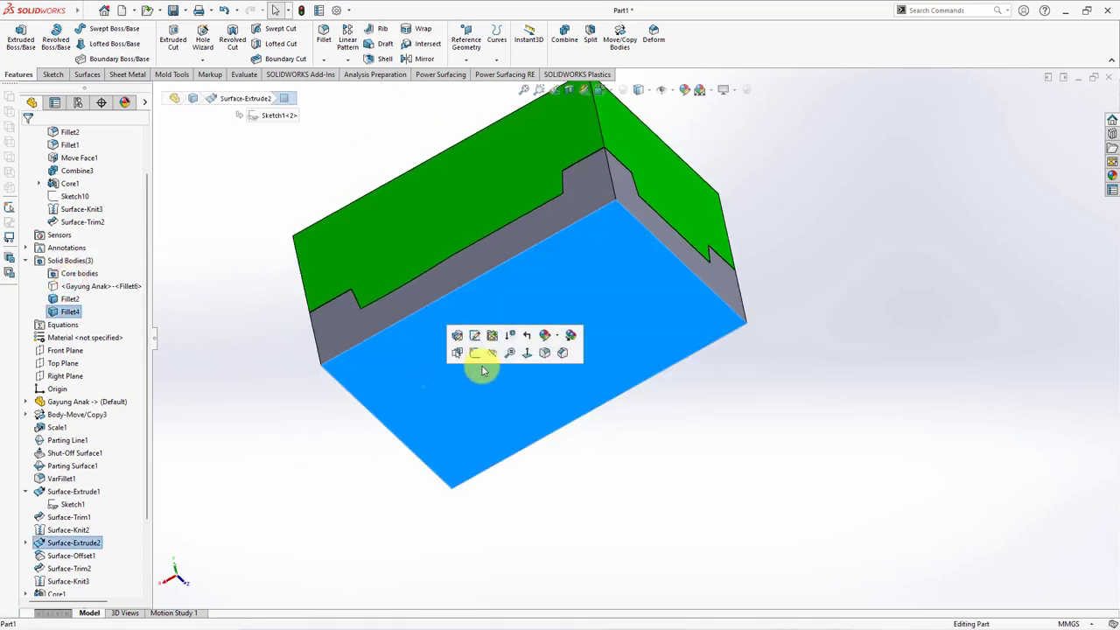
left_click(475, 354)
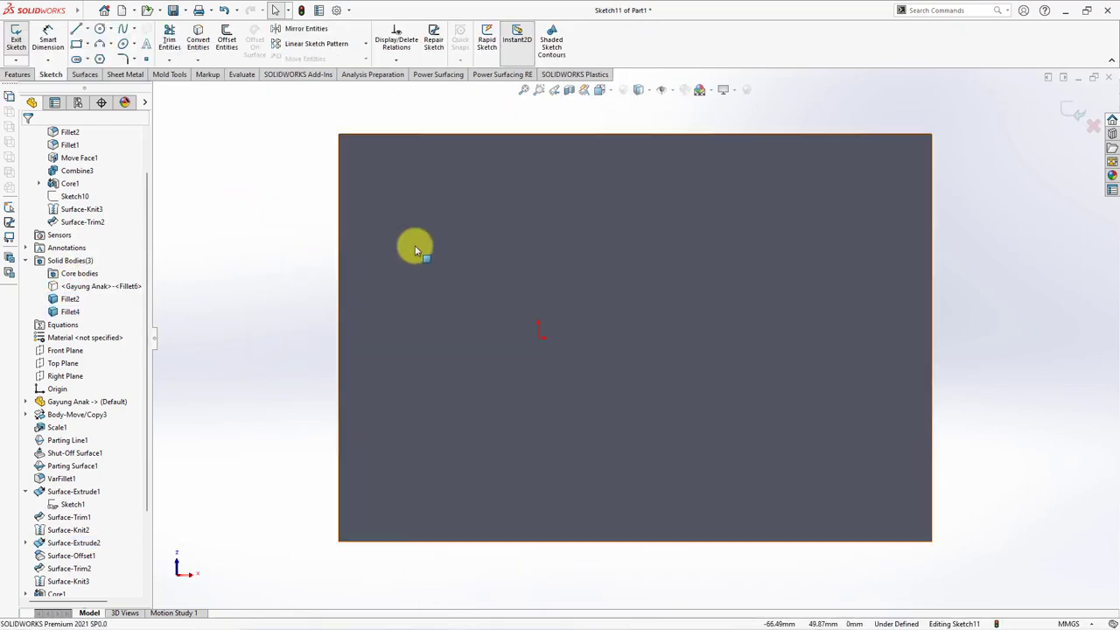
left_click(226, 39)
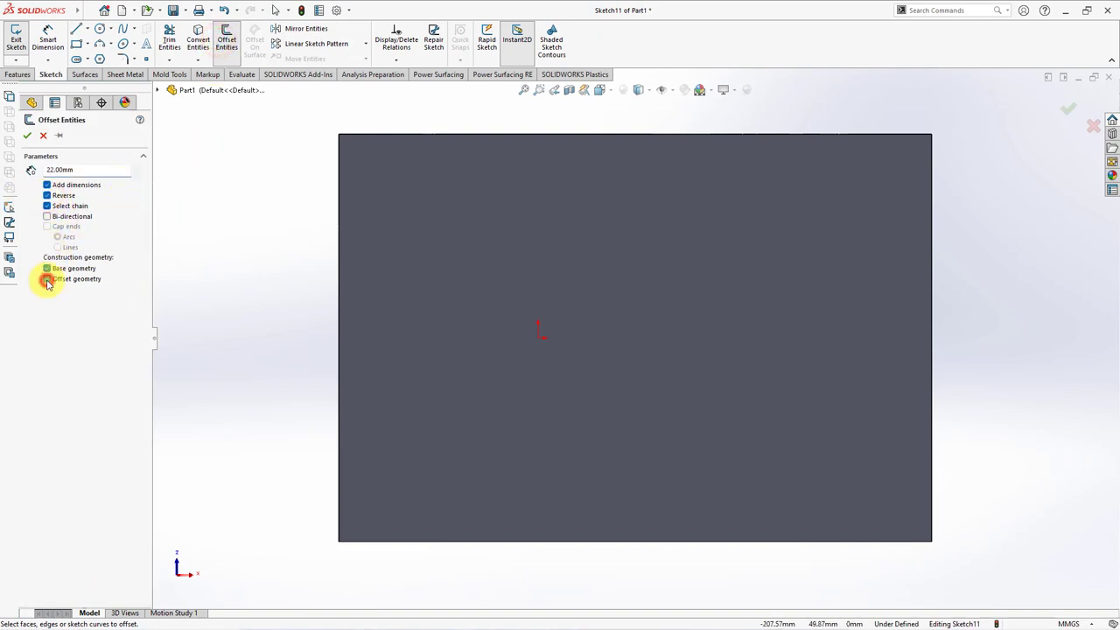
left_click(471, 255)
left_click(478, 260)
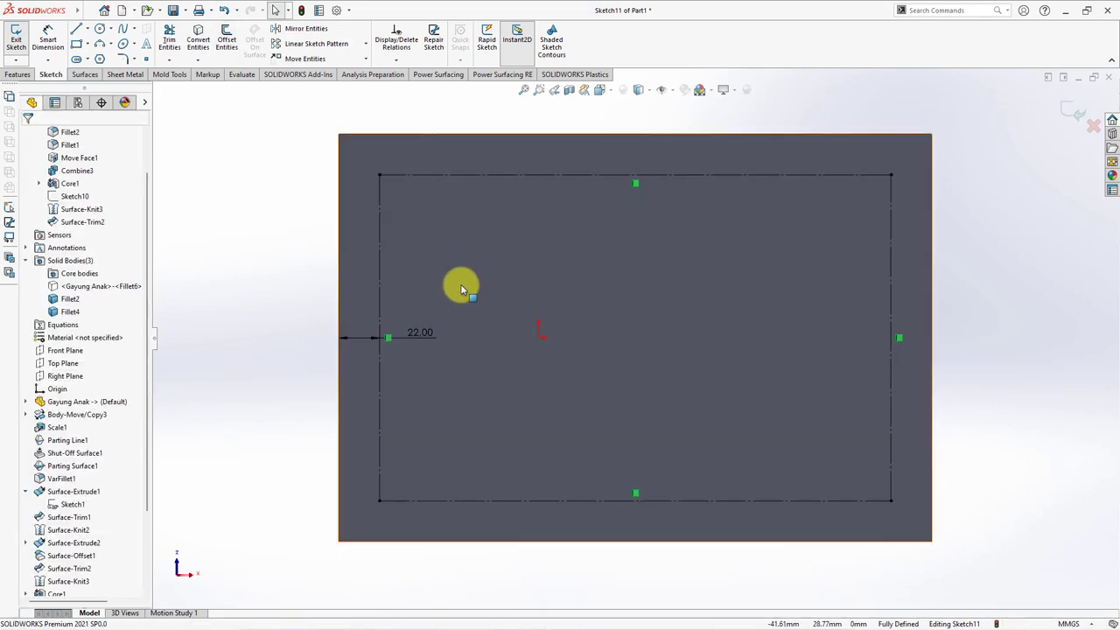
left_click(639, 89)
left_click(637, 174)
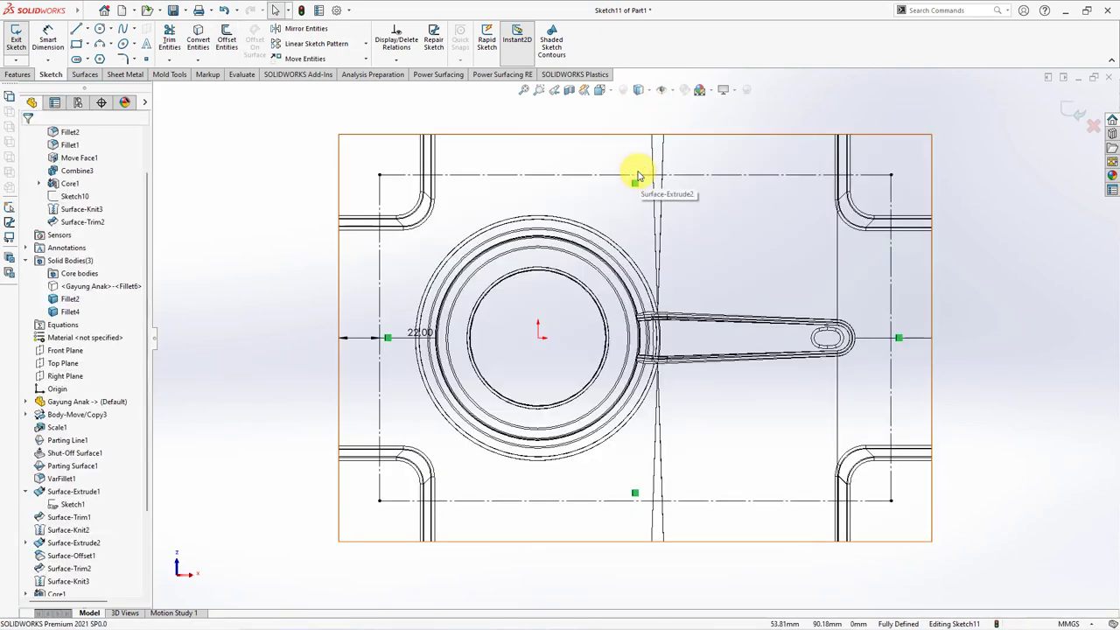
left_click(1072, 114)
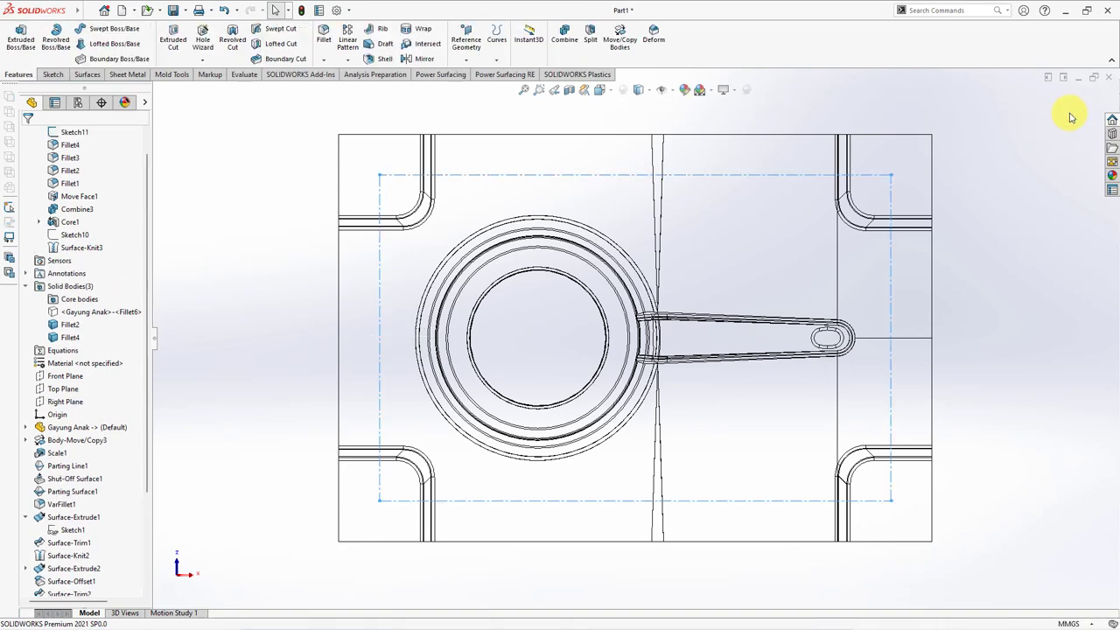
left_click(638, 89)
Drill counterbored Through All holes at the four corners of the grey block's top face
left_click(637, 102)
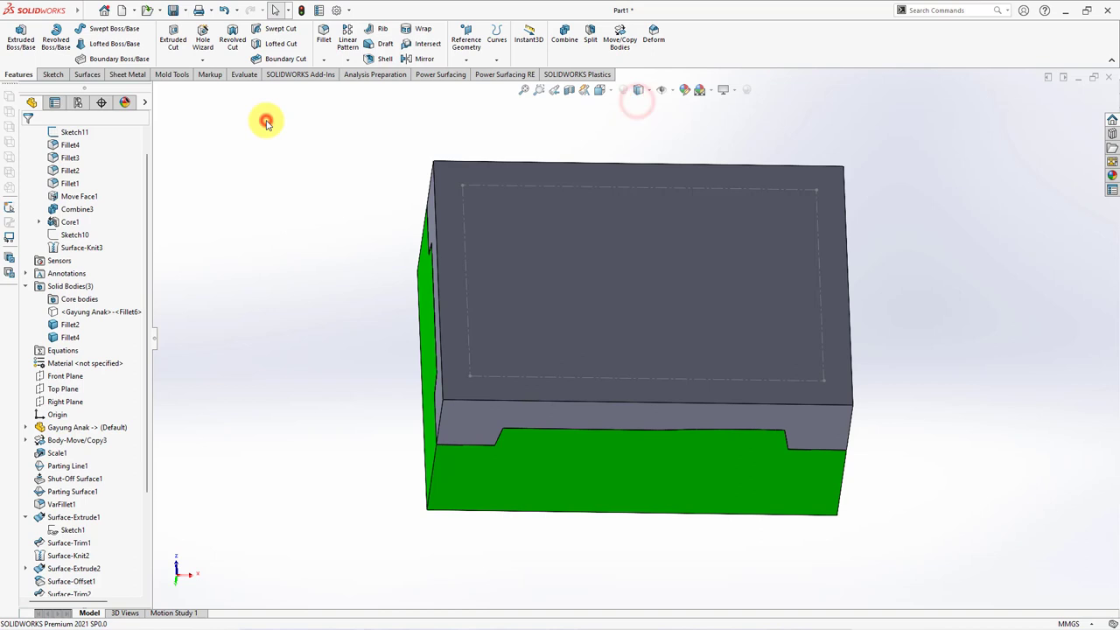
left_click(202, 51)
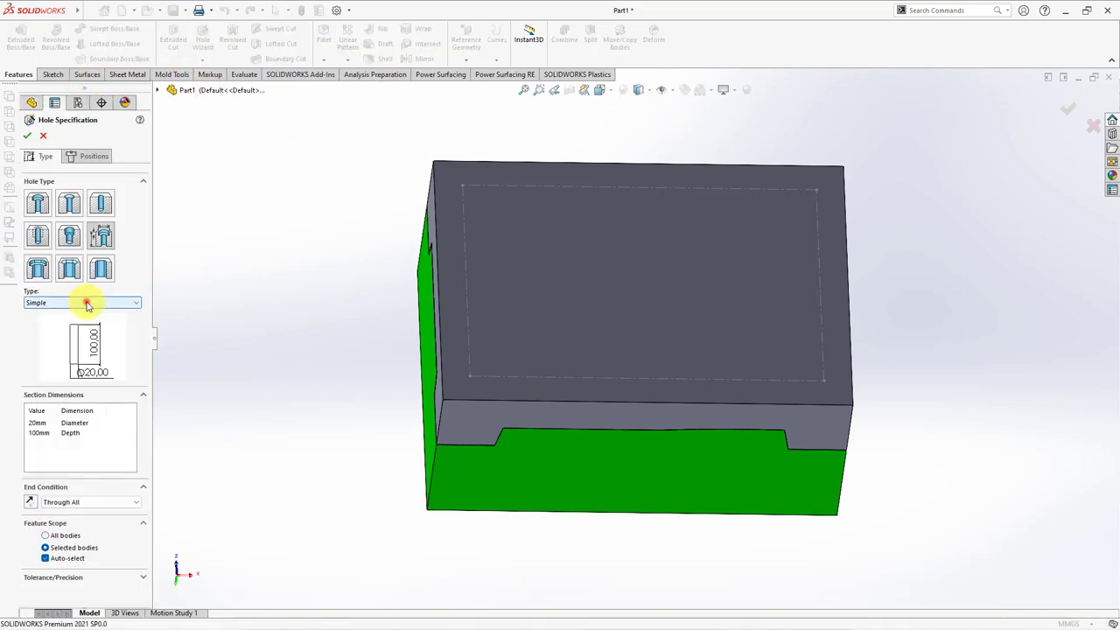
left_click(91, 302)
left_click(87, 321)
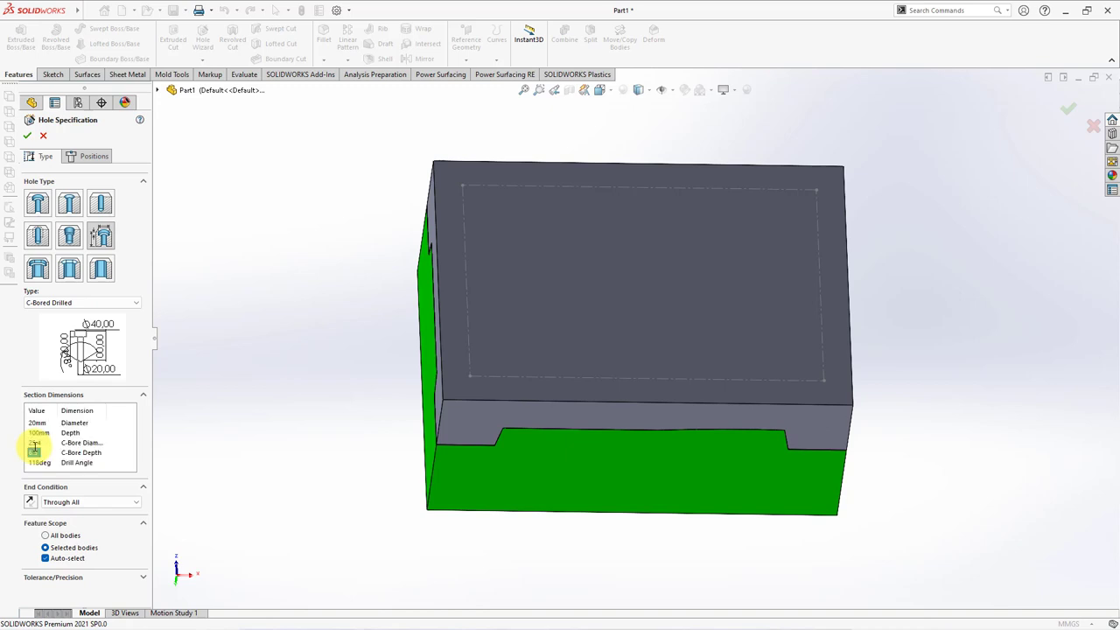
left_click(91, 155)
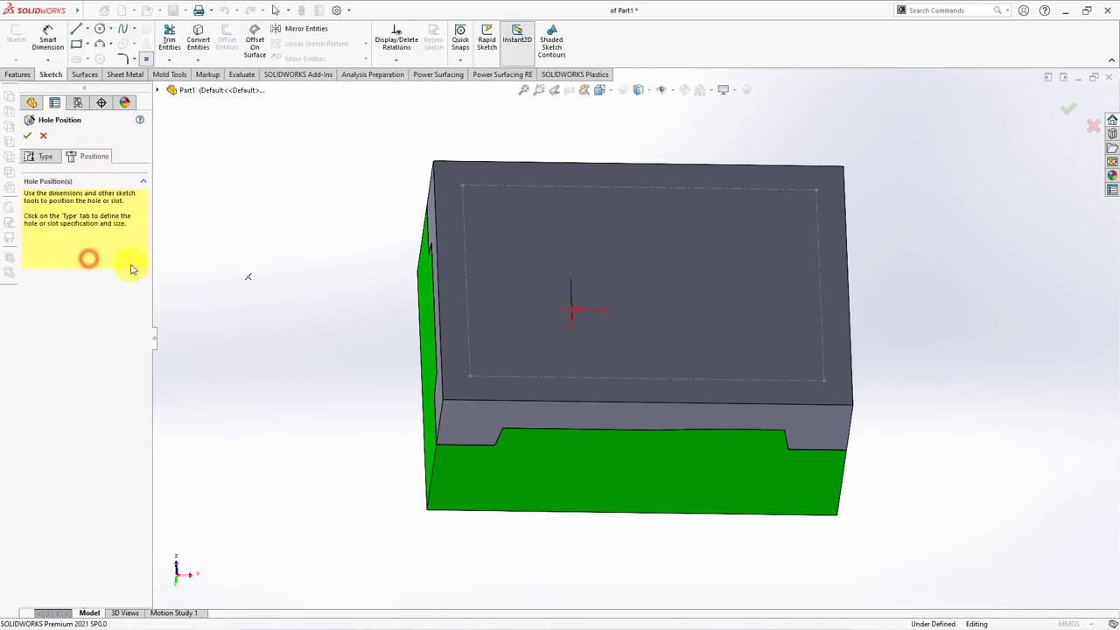
left_click(462, 187)
left_click(469, 377)
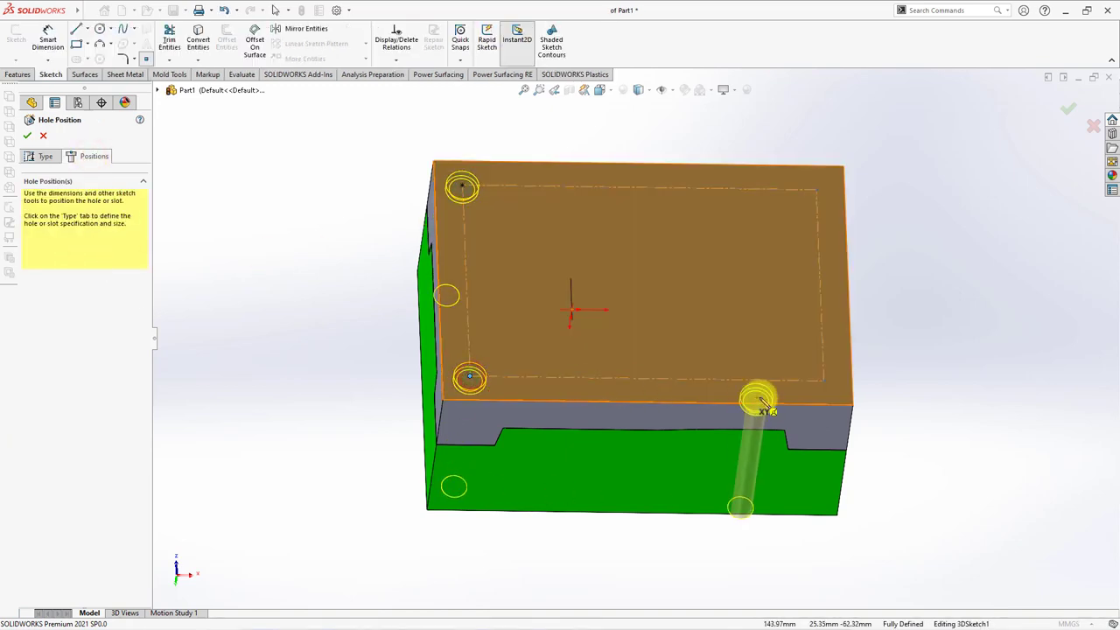
left_click(823, 382)
left_click(816, 189)
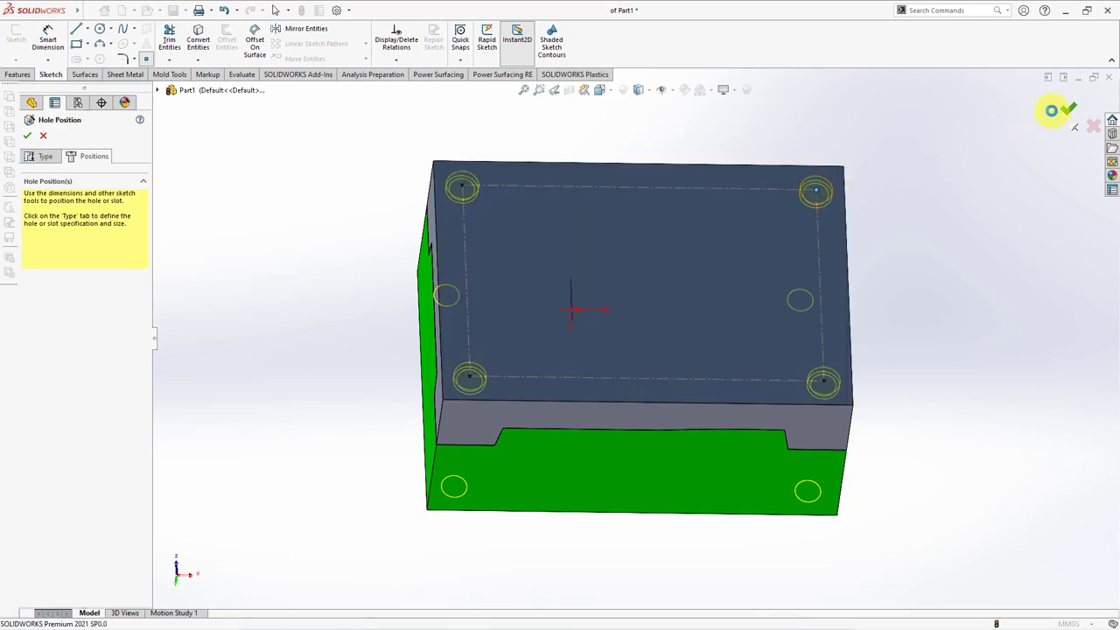
left_click(1049, 111)
Hide the offset layout sketch and the grey block
mouse_move(937, 342)
middle_mouse_down()
mouse_move(867, 270)
mouse_move(819, 149)
mouse_move(875, 347)
mouse_move(782, 329)
middle_mouse_up()
left_click(825, 289)
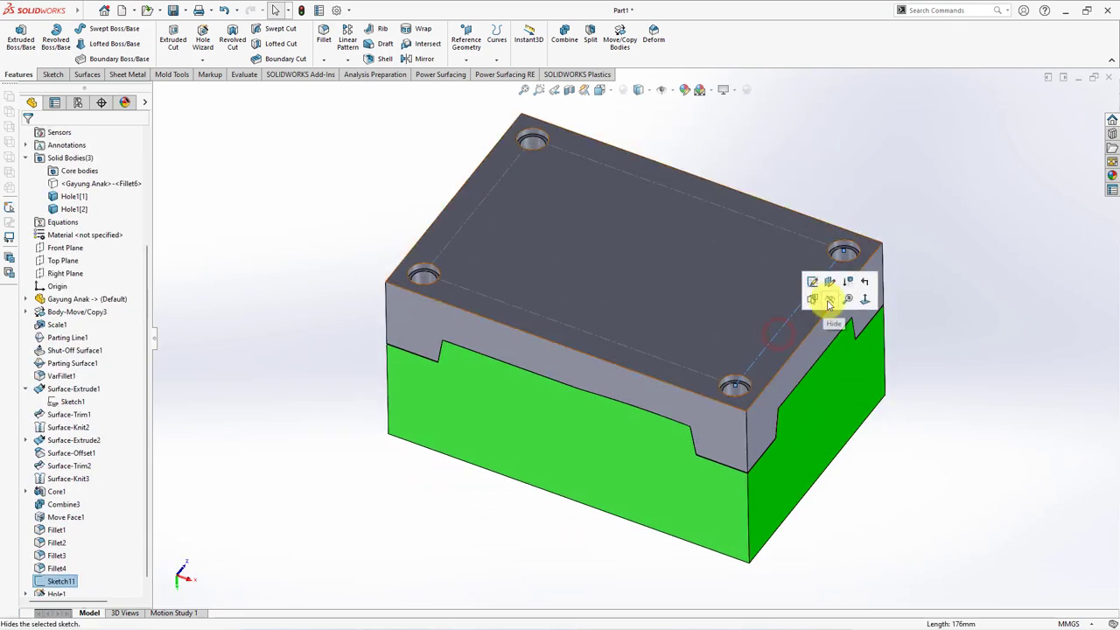
left_click(977, 300)
left_click(857, 302)
left_click(926, 267)
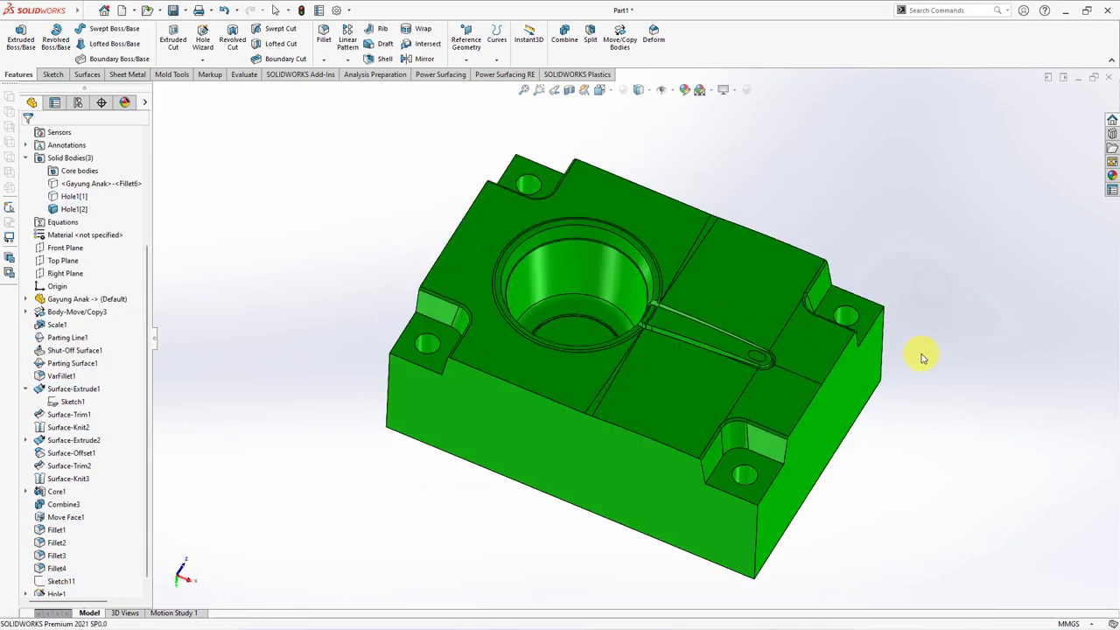
Set up a C-Bored Drilled hole: 22 mm drill, 30 mm counterbore 52 deep, Through All
middle_click_drag(393, 305, 377, 267)
left_click(201, 37)
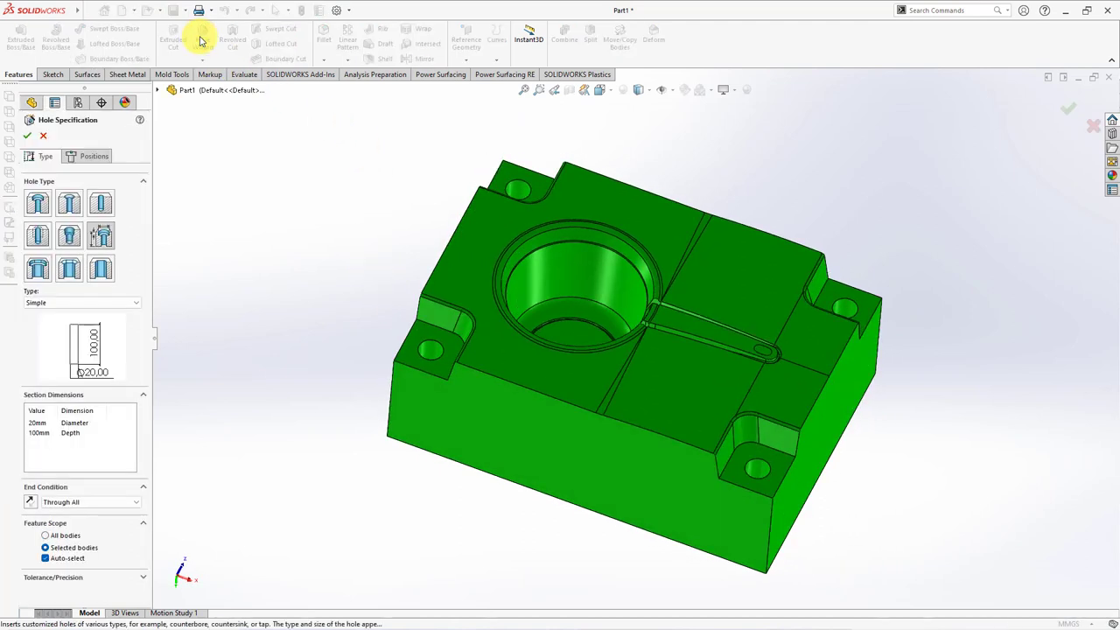
left_click(87, 303)
left_click(84, 323)
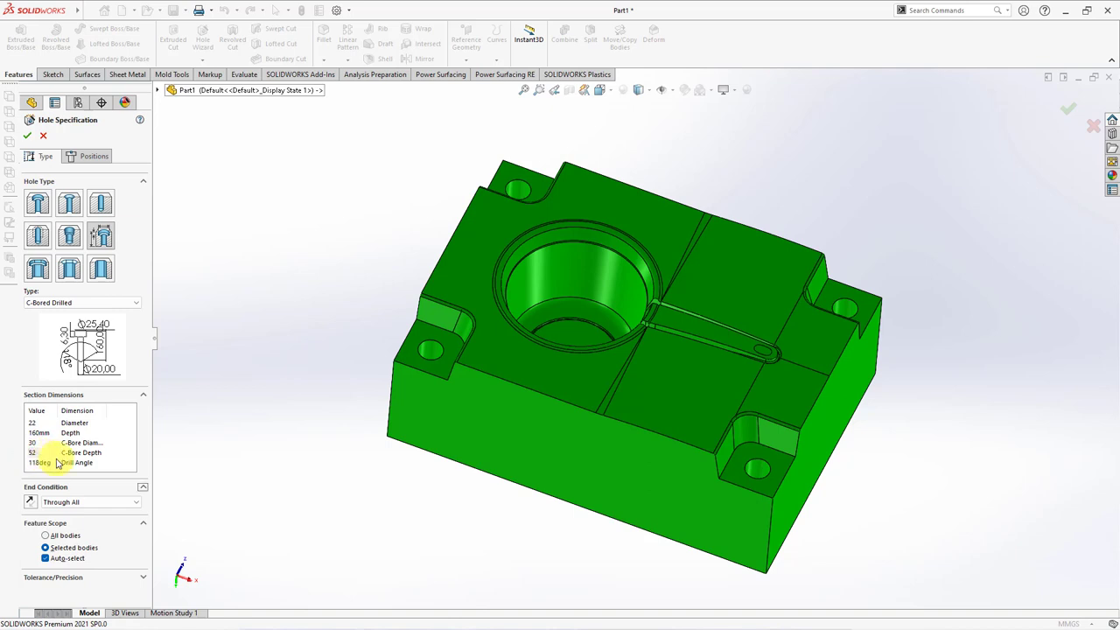
Place the counterbored holes in all four corner pockets of the green block using a 3D sketch
left_click(103, 158)
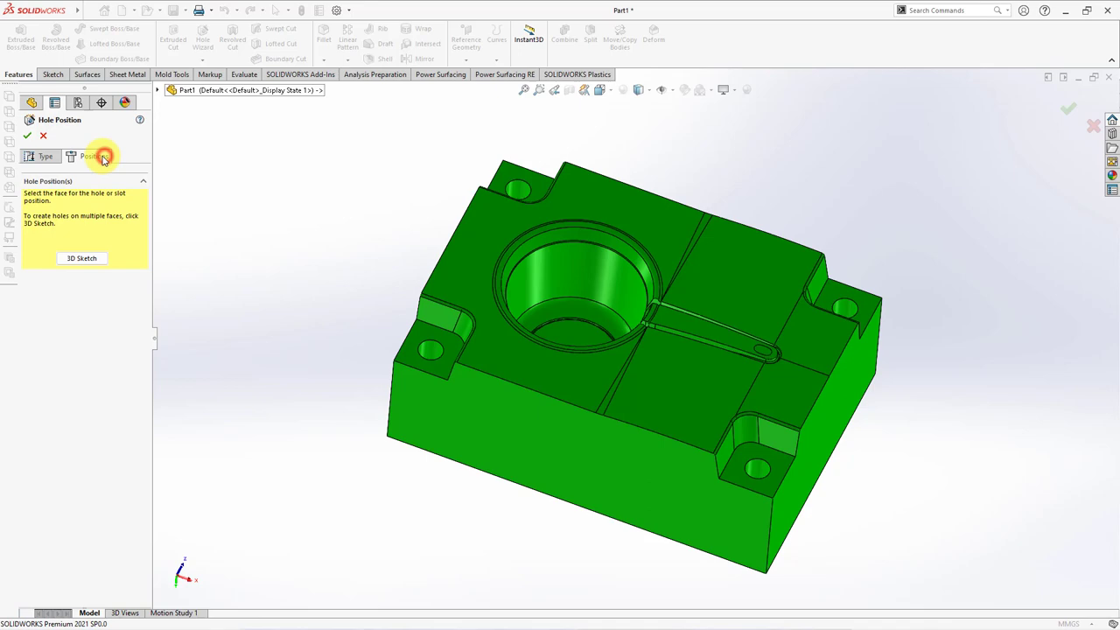
left_click(81, 259)
left_click(452, 336)
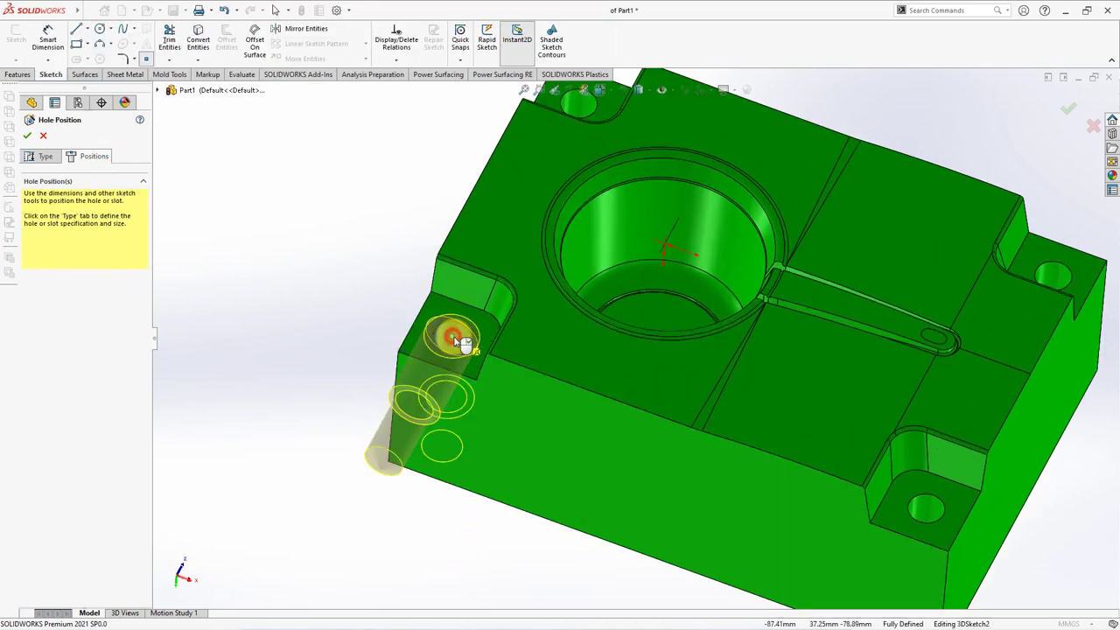
left_click(930, 514)
mouse_move(930, 514)
middle_mouse_down()
mouse_move(904, 295)
mouse_move(532, 195)
middle_mouse_up()
left_click(891, 300)
scroll(451, 201, "down", 3)
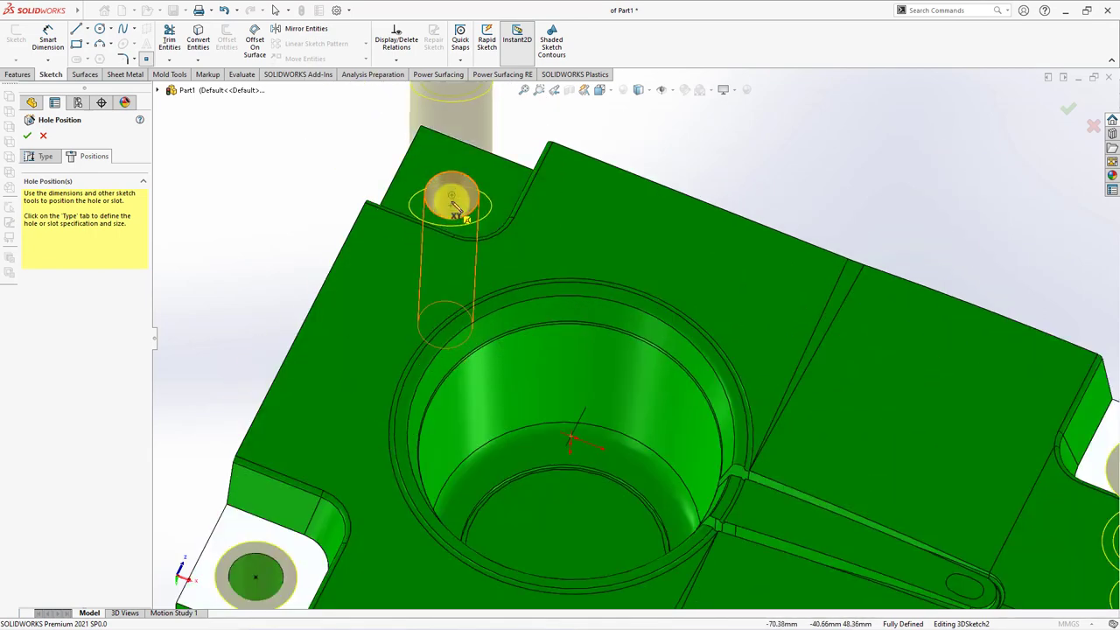
left_click(452, 200)
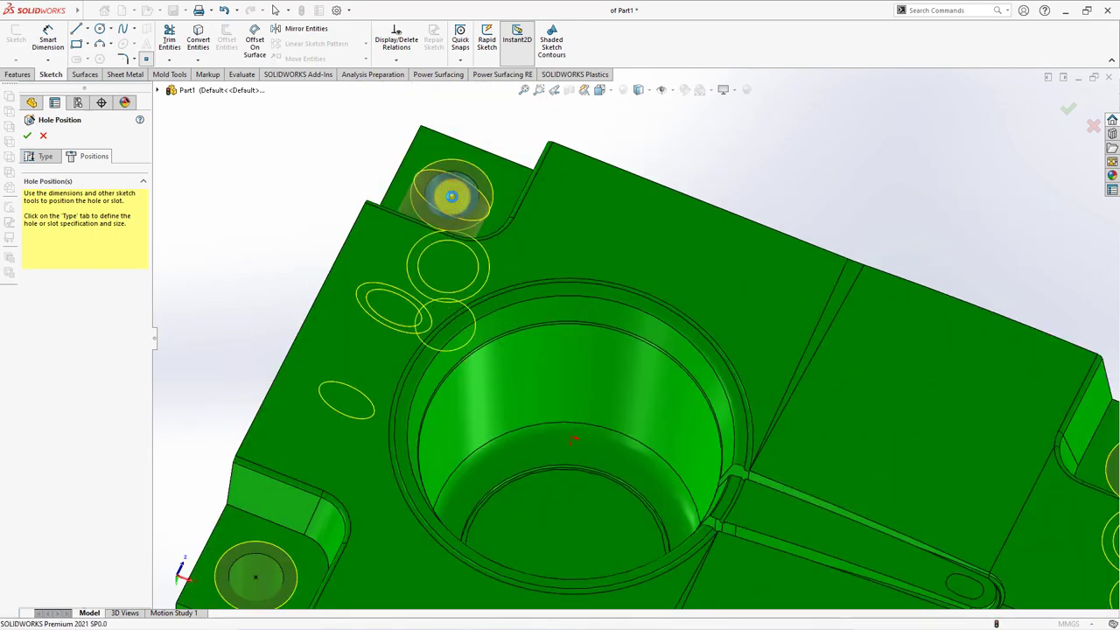
key("Return")
scroll(452, 196, "up", 5)
middle_click_drag(446, 195, 522, 271)
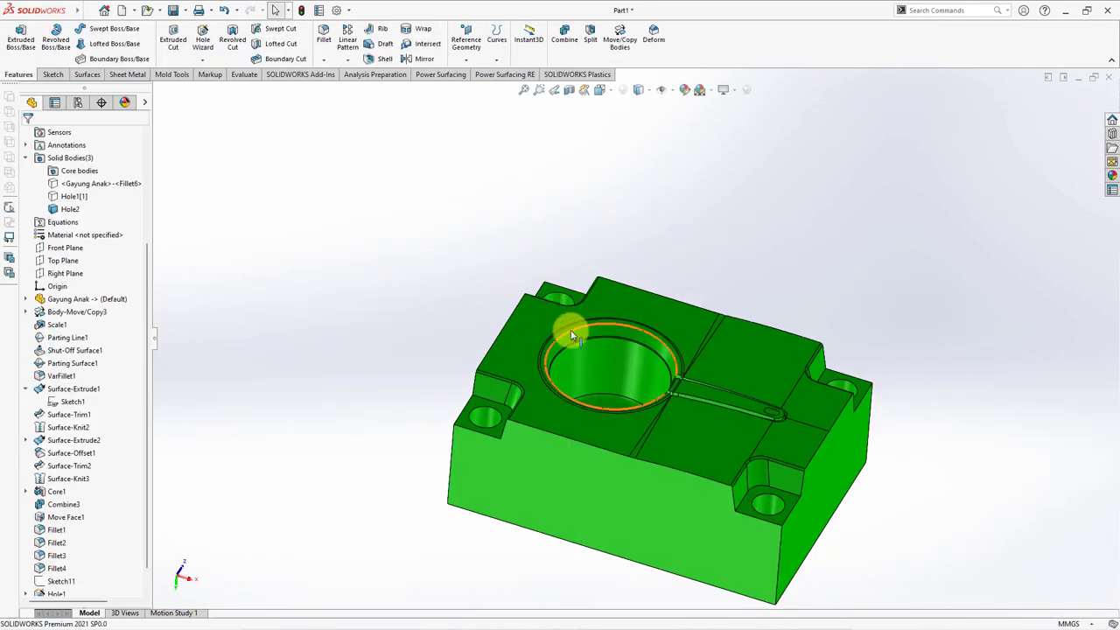
Show the hidden grey Hole1[1] body on top of the green block
mouse_move(571, 335)
middle_mouse_down()
mouse_move(527, 267)
mouse_move(622, 268)
mouse_move(617, 240)
mouse_move(517, 285)
middle_mouse_up()
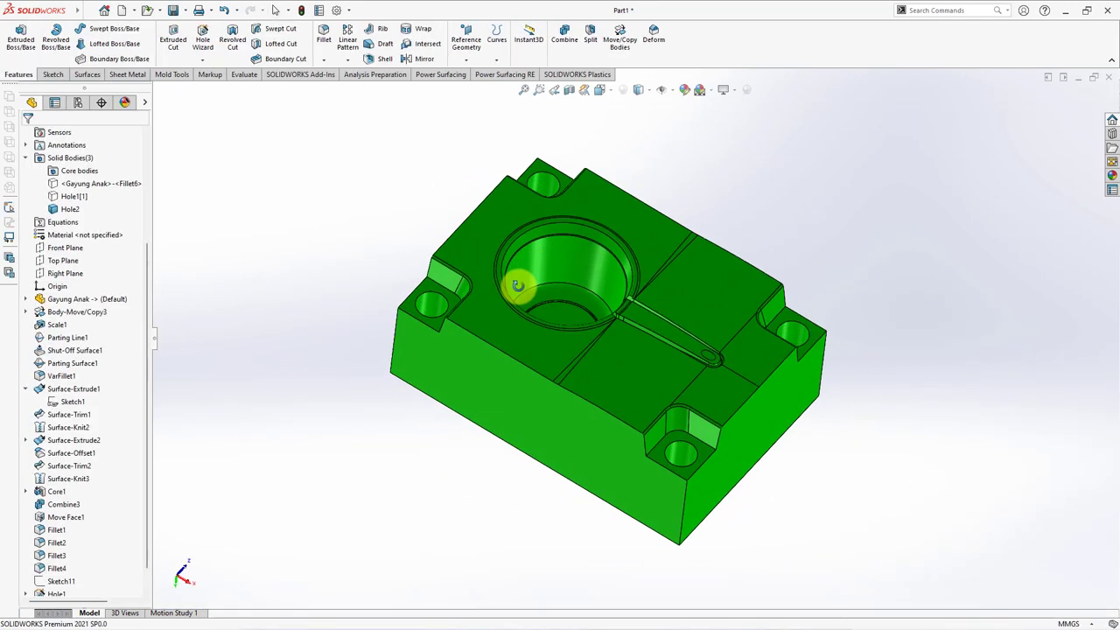
left_click(73, 196)
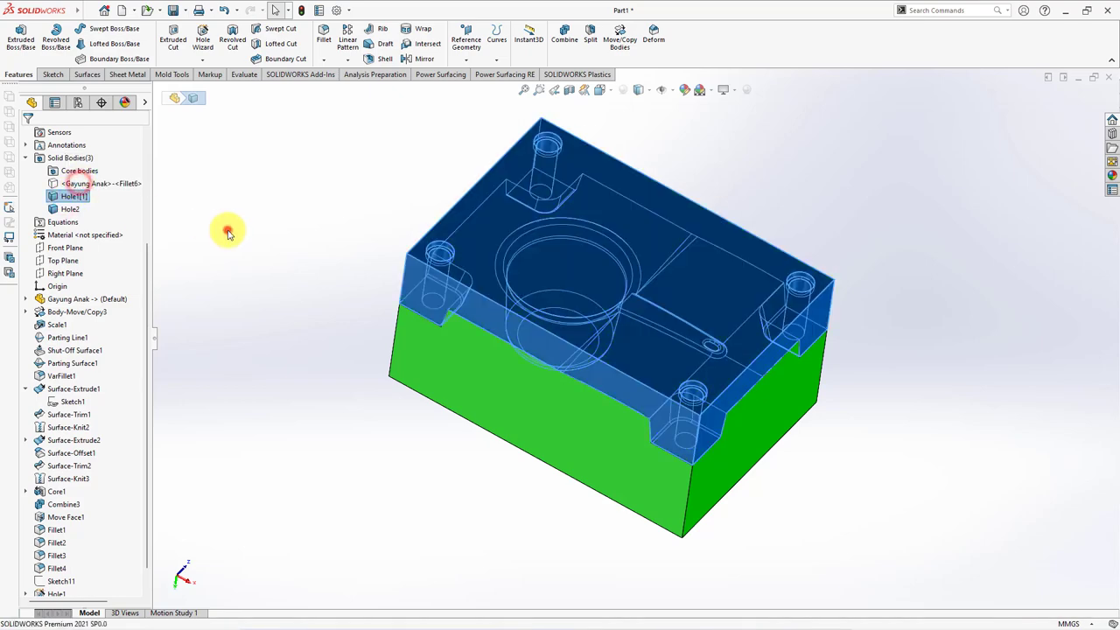
left_click(227, 232)
mouse_move(228, 232)
middle_mouse_down()
mouse_move(347, 215)
mouse_move(300, 258)
middle_mouse_up()
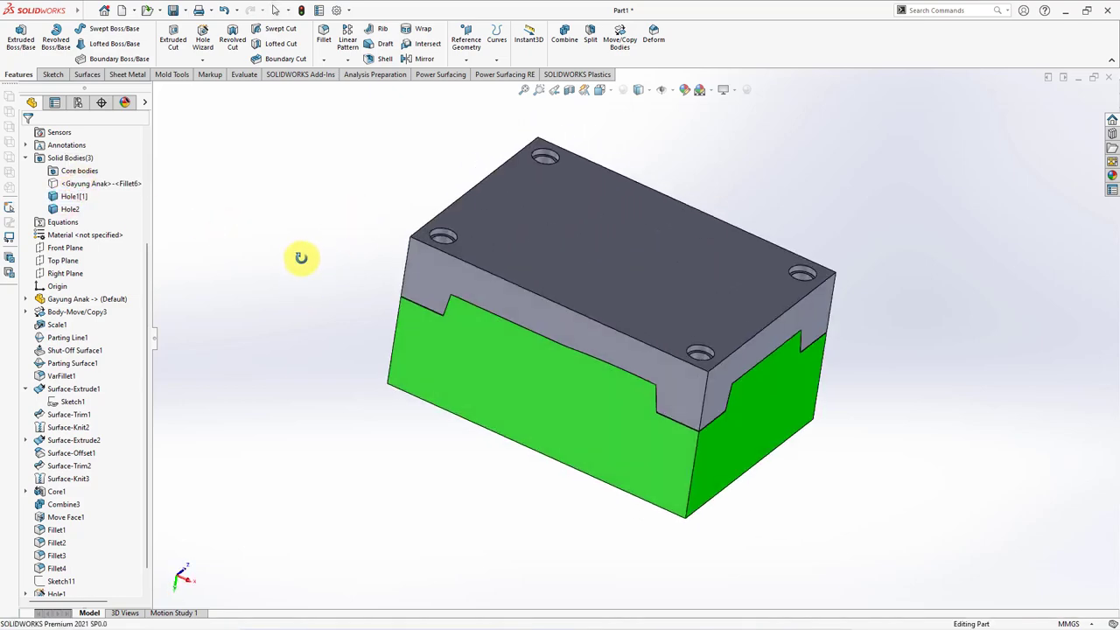
Inspect the mold stack with a flipped section view, then orbit around it
left_click(569, 92)
left_click(29, 362)
left_click(43, 135)
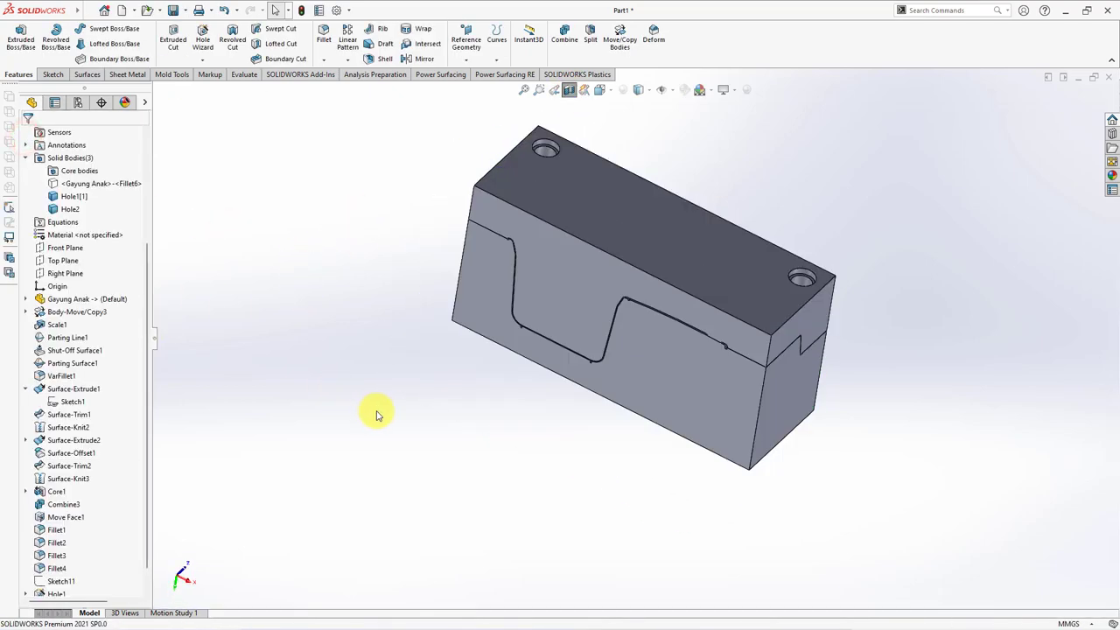
mouse_move(375, 412)
middle_mouse_down()
mouse_move(437, 300)
mouse_move(381, 410)
middle_mouse_up()
left_click(570, 91)
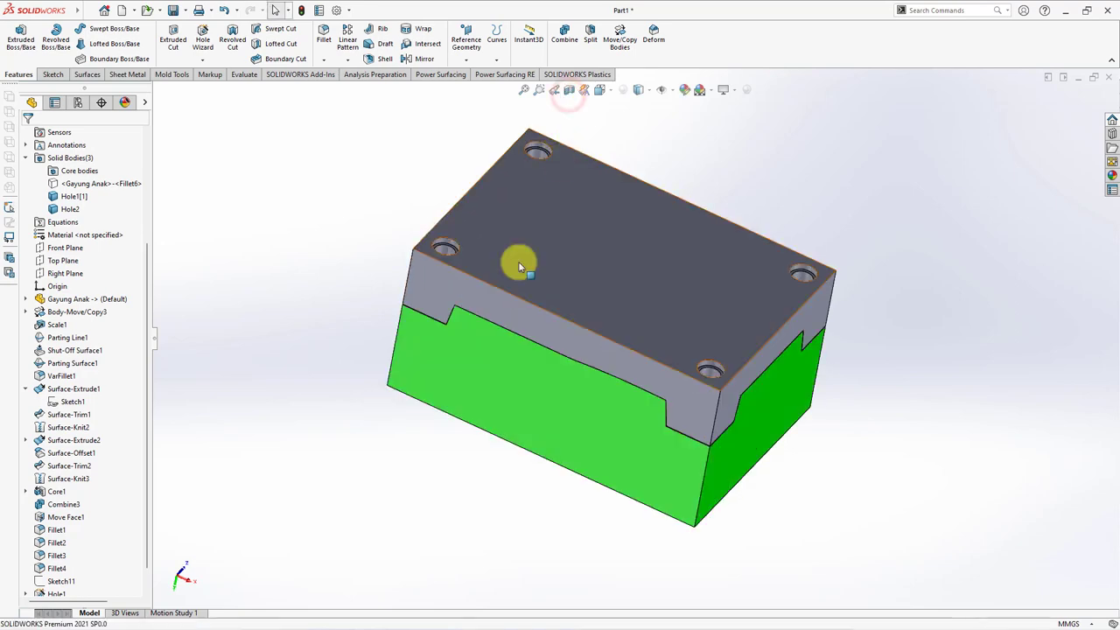
mouse_move(517, 262)
middle_mouse_down()
mouse_move(492, 305)
mouse_move(357, 293)
mouse_move(252, 310)
middle_mouse_up()
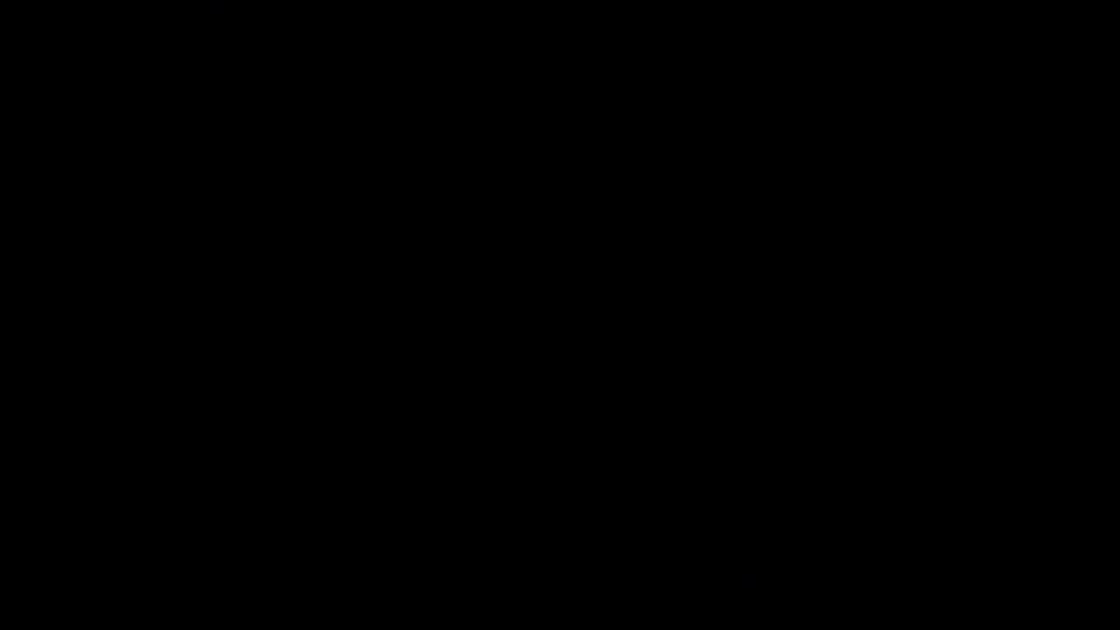